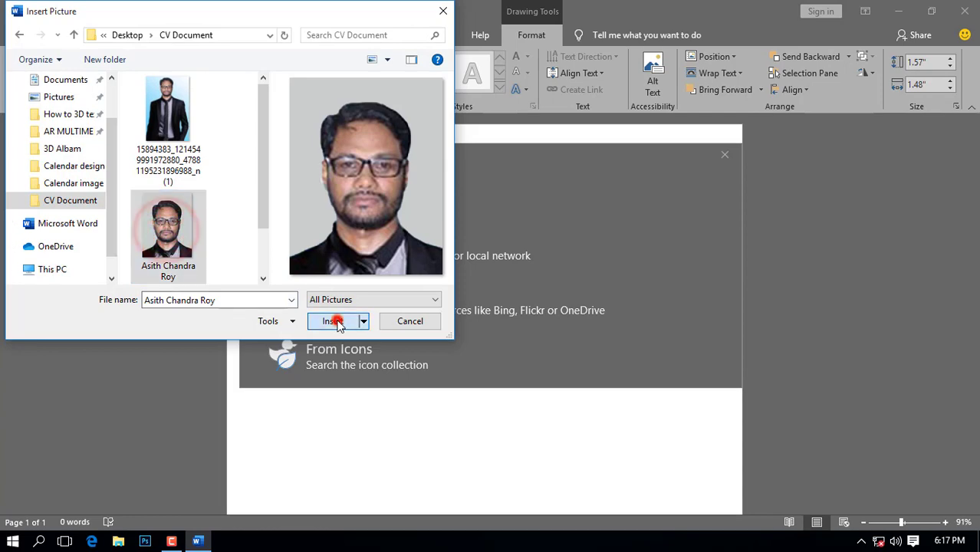
# Step: Deselect the newly inserted portrait photo
pyautogui.click(418, 262)
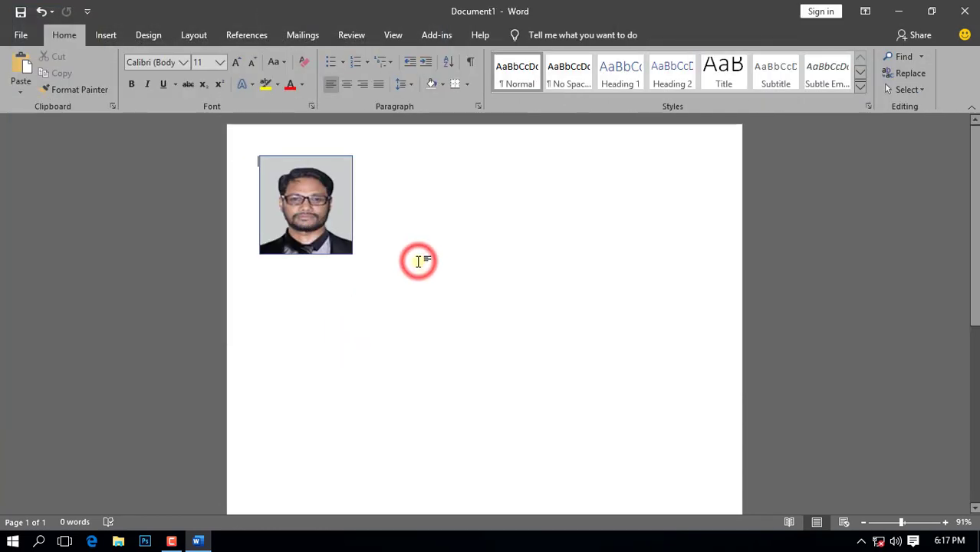
# Step: Draw a blue rectangle to the right of the photo
pyautogui.click(104, 36)
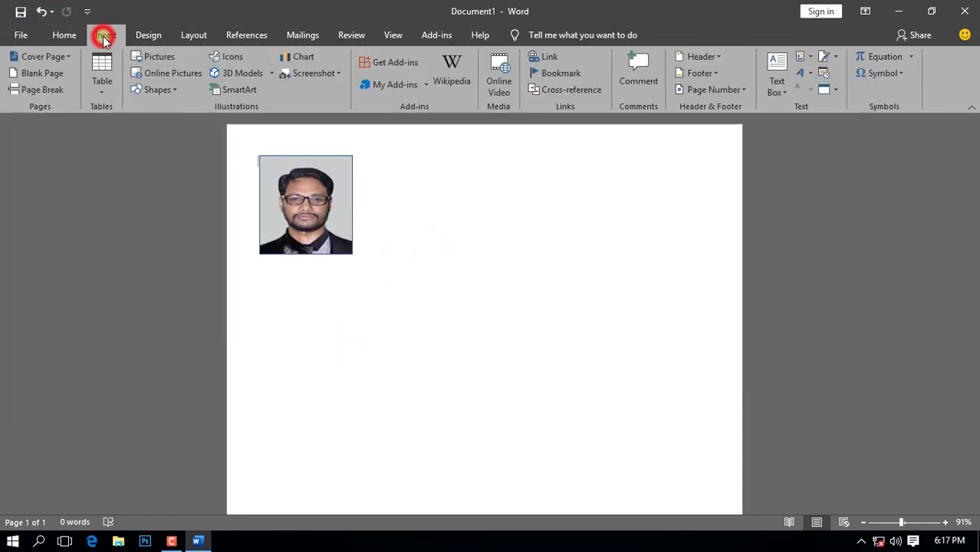
pyautogui.click(162, 90)
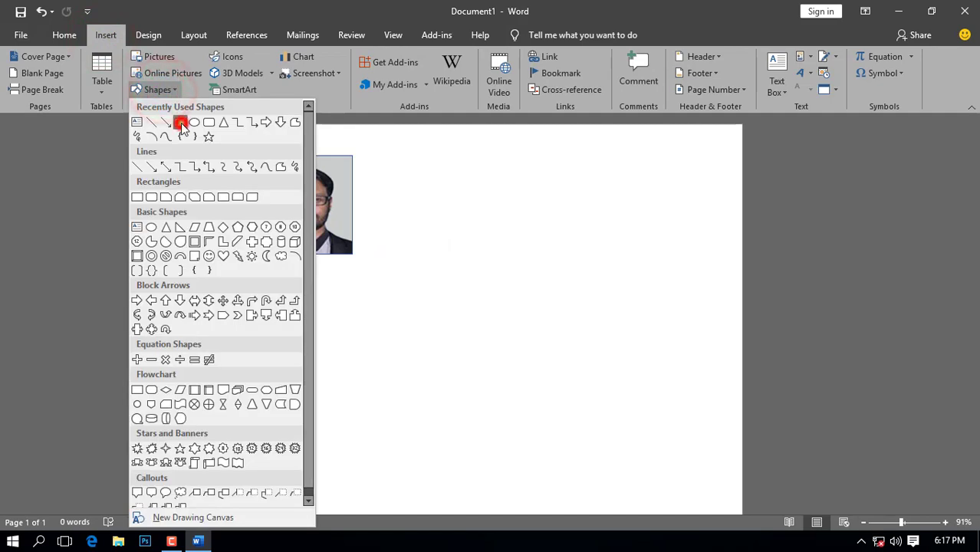
pyautogui.click(181, 123)
pyautogui.moveTo(357, 157)
pyautogui.mouseDown()
pyautogui.moveTo(724, 215)
pyautogui.moveTo(728, 240)
pyautogui.moveTo(729, 229)
pyautogui.mouseUp()
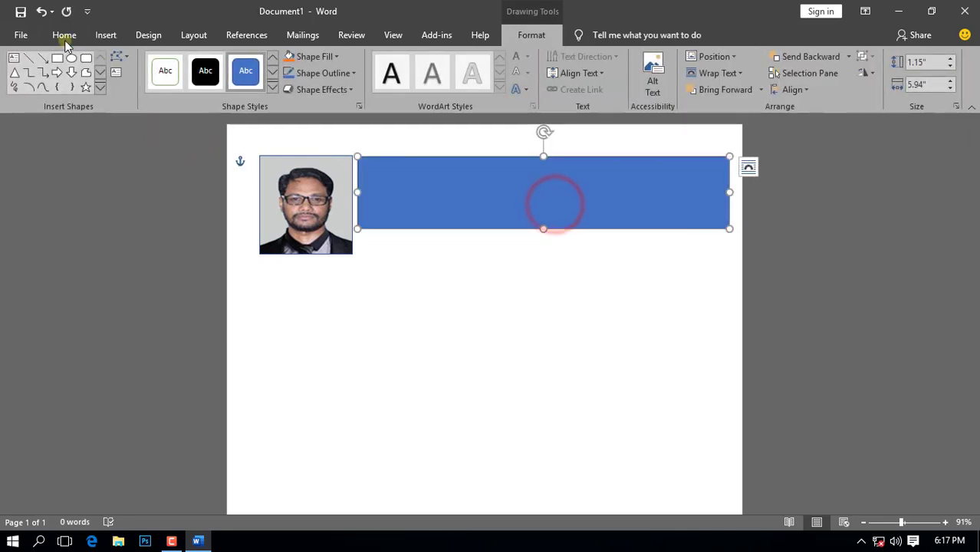
# Step: Duplicate the rectangle and shrink the copy into a thin bar just below it
pyautogui.click(64, 36)
pyautogui.click(62, 74)
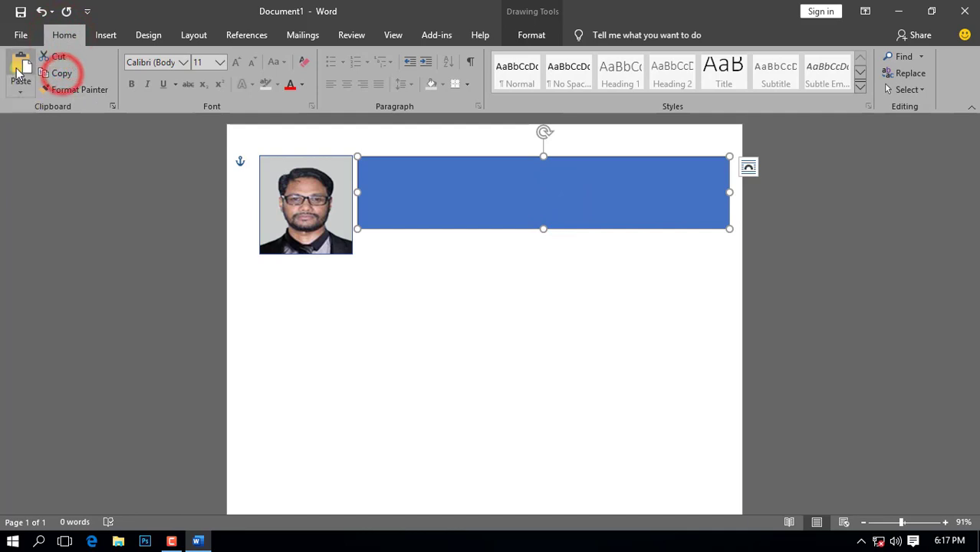
pyautogui.click(21, 70)
pyautogui.moveTo(439, 181); pyautogui.dragTo(431, 246)
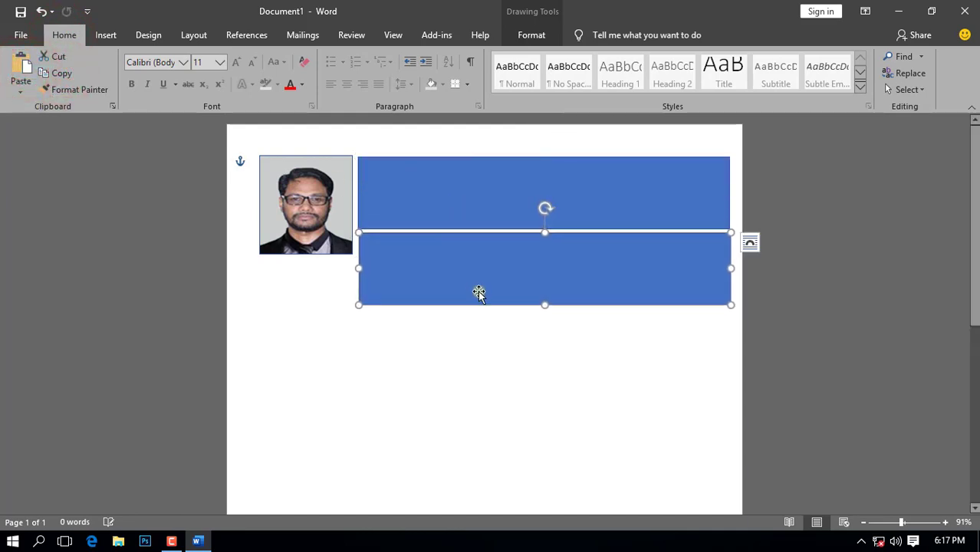
pyautogui.moveTo(544, 305); pyautogui.dragTo(553, 254)
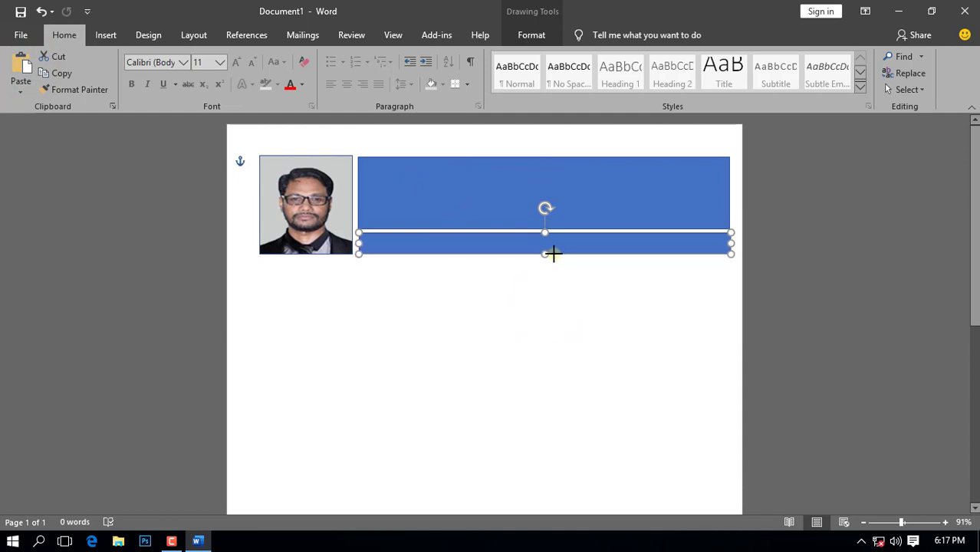
# Step: Narrow both rectangles so their right edges line up
pyautogui.click(684, 190)
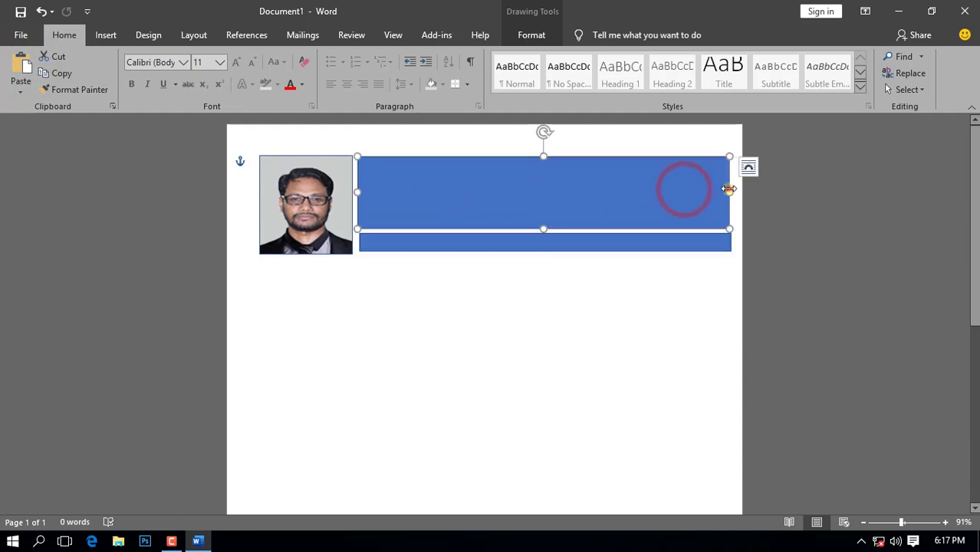
pyautogui.moveTo(728, 189); pyautogui.dragTo(707, 191)
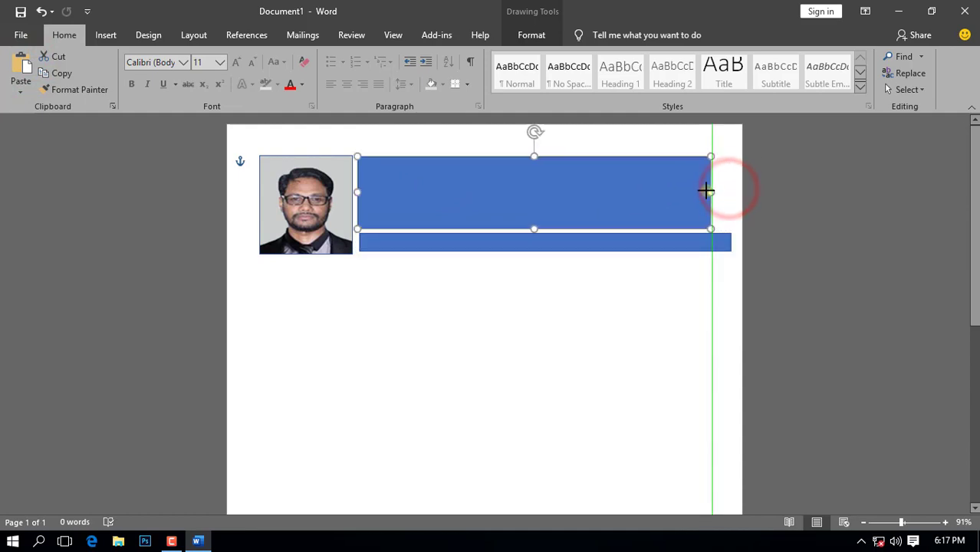
pyautogui.click(728, 242)
pyautogui.moveTo(728, 242); pyautogui.dragTo(706, 246)
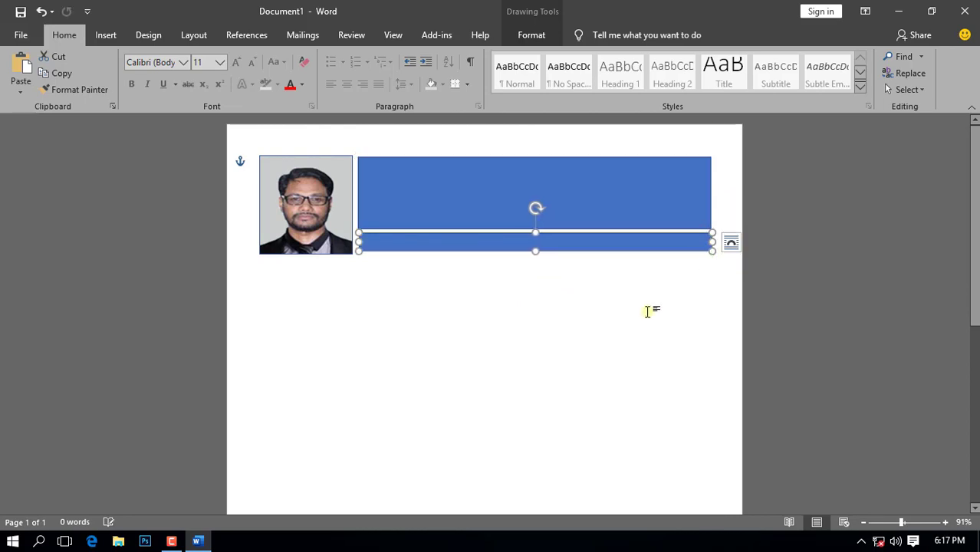
pyautogui.click(506, 350)
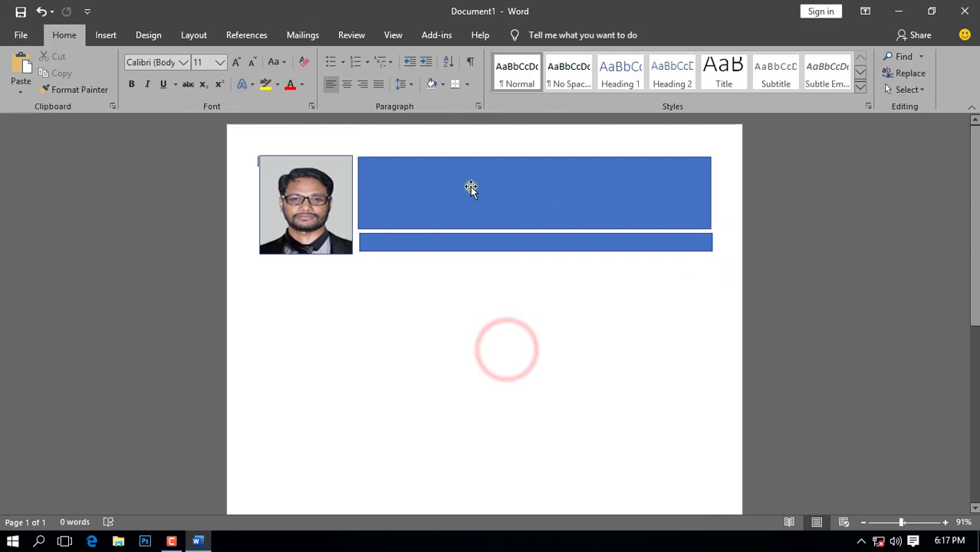
# Step: Fill the upper header rectangle with peach and remove its outline
pyautogui.click(421, 245)
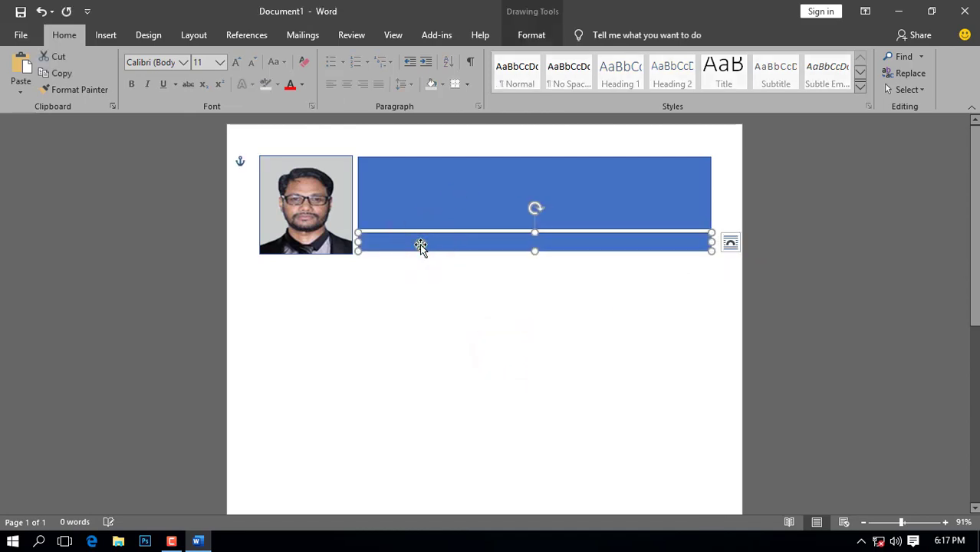
pyautogui.click(577, 360)
pyautogui.click(505, 173)
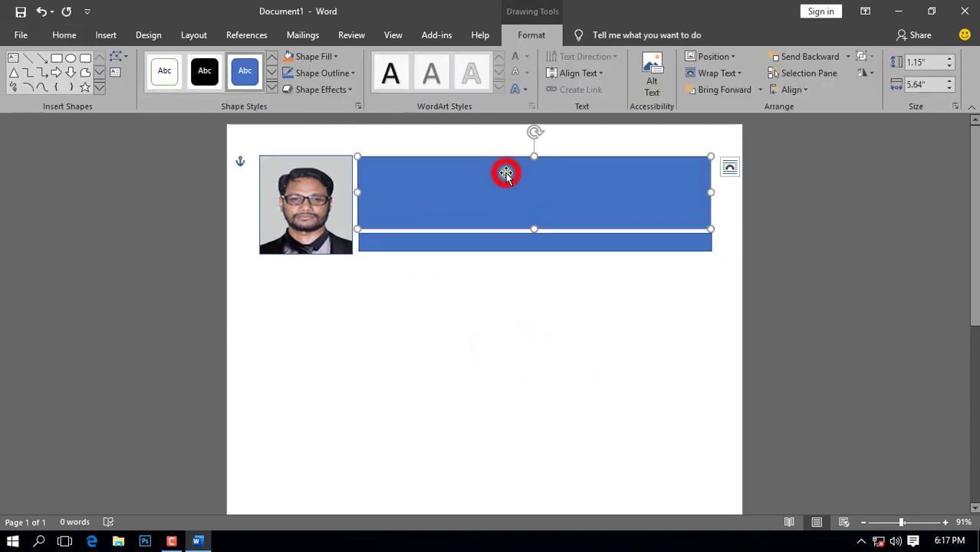
pyautogui.click(532, 35)
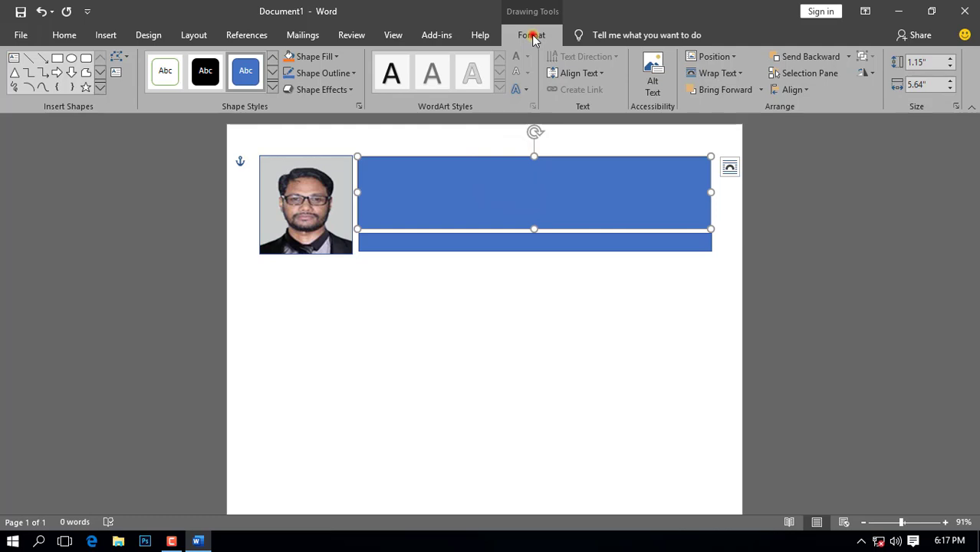
pyautogui.click(336, 56)
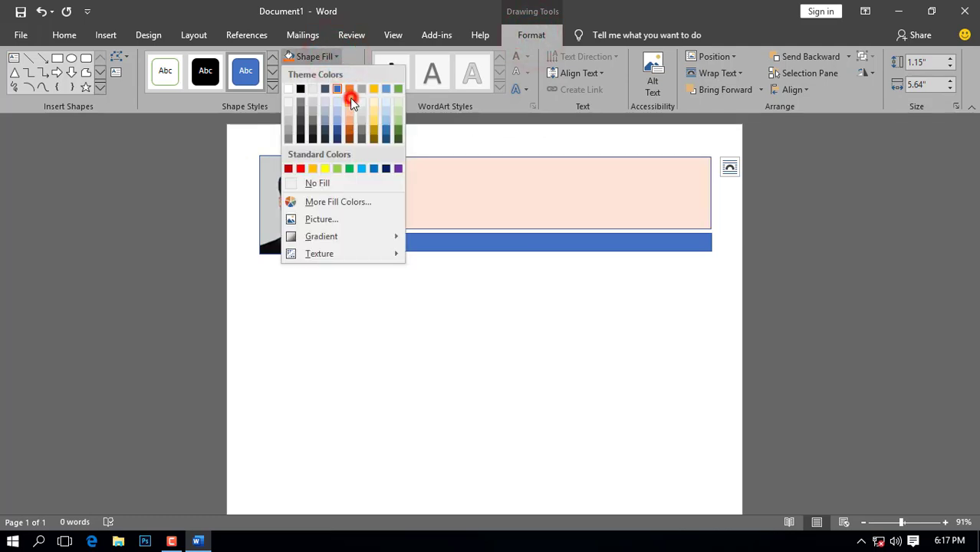
pyautogui.click(349, 97)
pyautogui.click(353, 73)
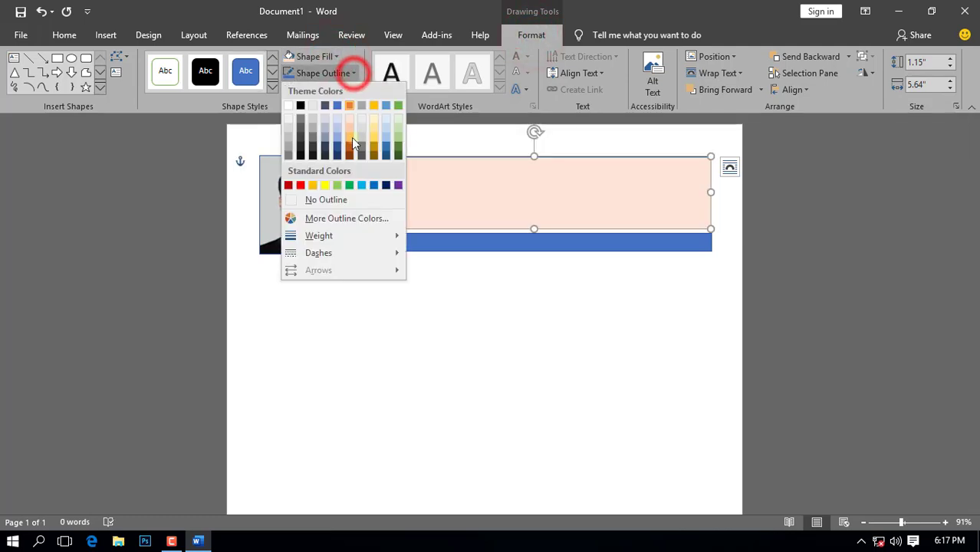
pyautogui.click(340, 200)
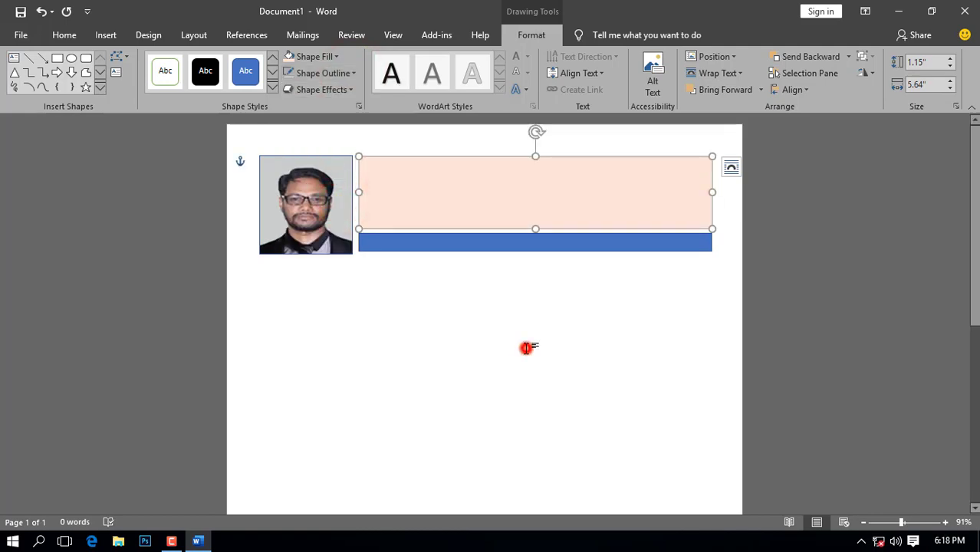
pyautogui.click(526, 348)
pyautogui.click(105, 36)
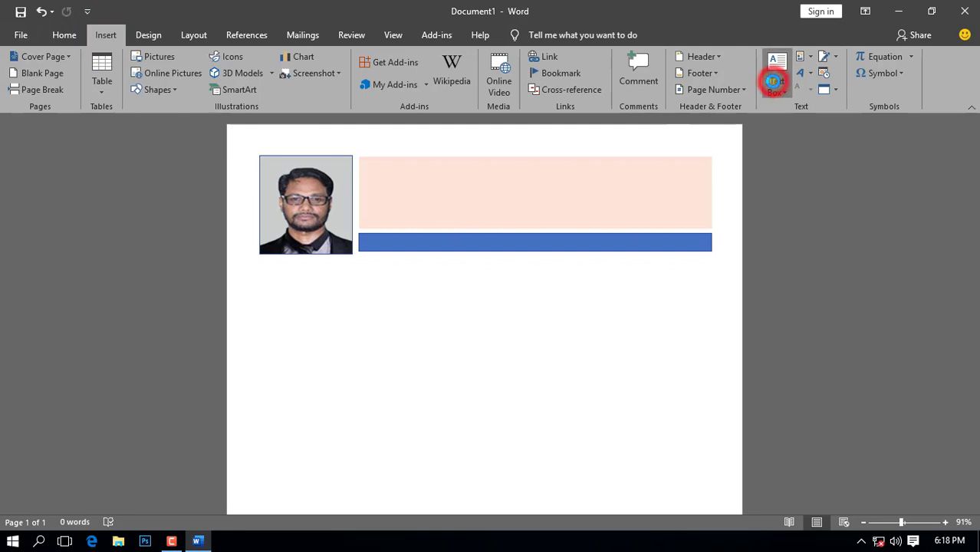
# Step: Draw a text box over the peach rectangle with no fill and no outline
pyautogui.click(774, 82)
pyautogui.click(744, 396)
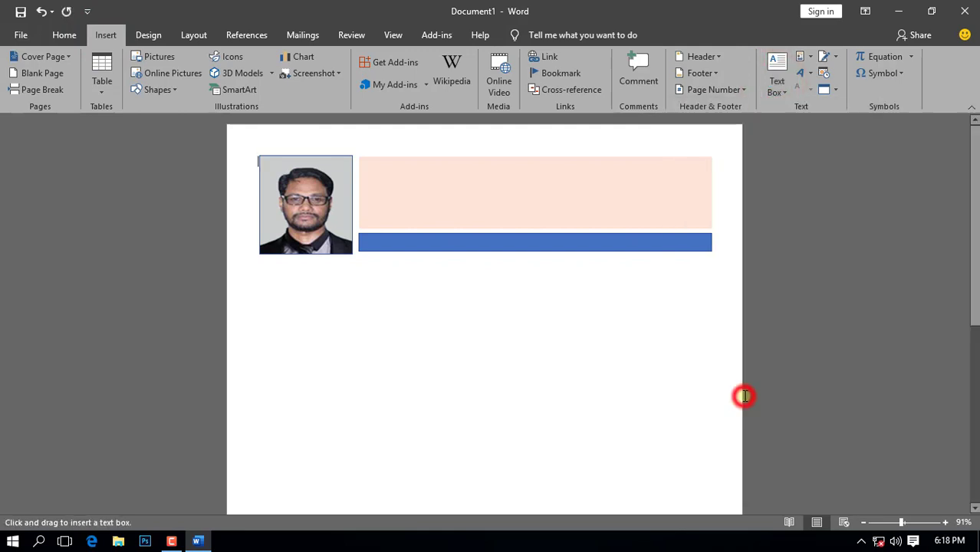
pyautogui.moveTo(364, 161); pyautogui.dragTo(707, 226)
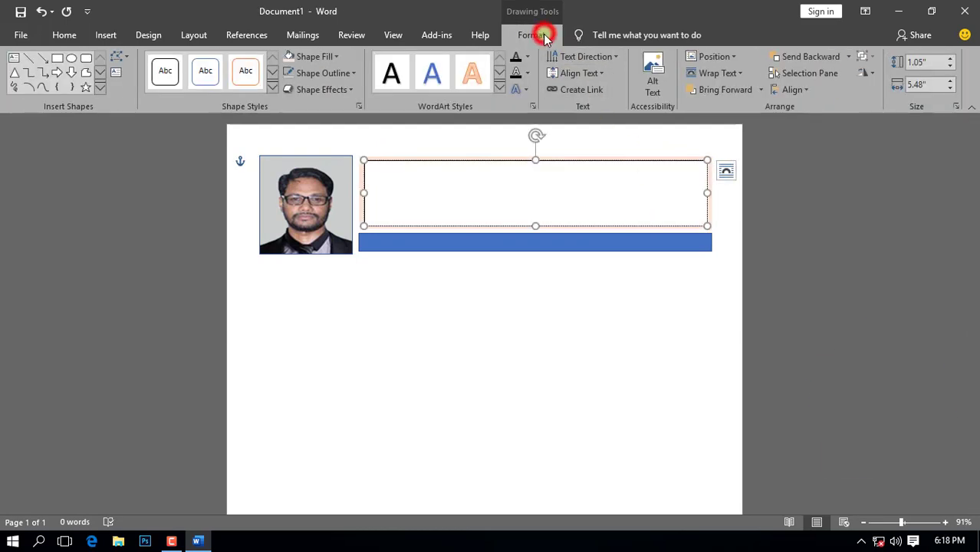
pyautogui.click(335, 56)
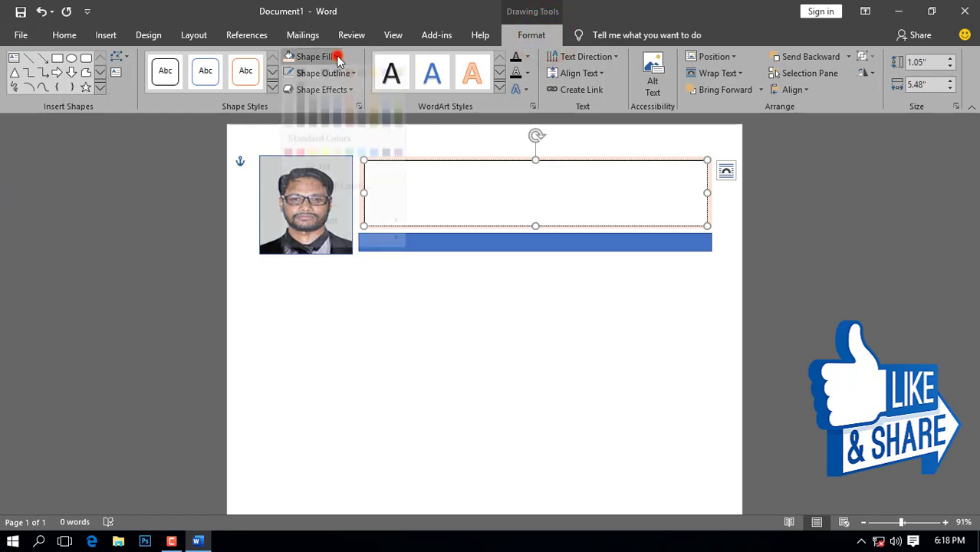
pyautogui.click(319, 185)
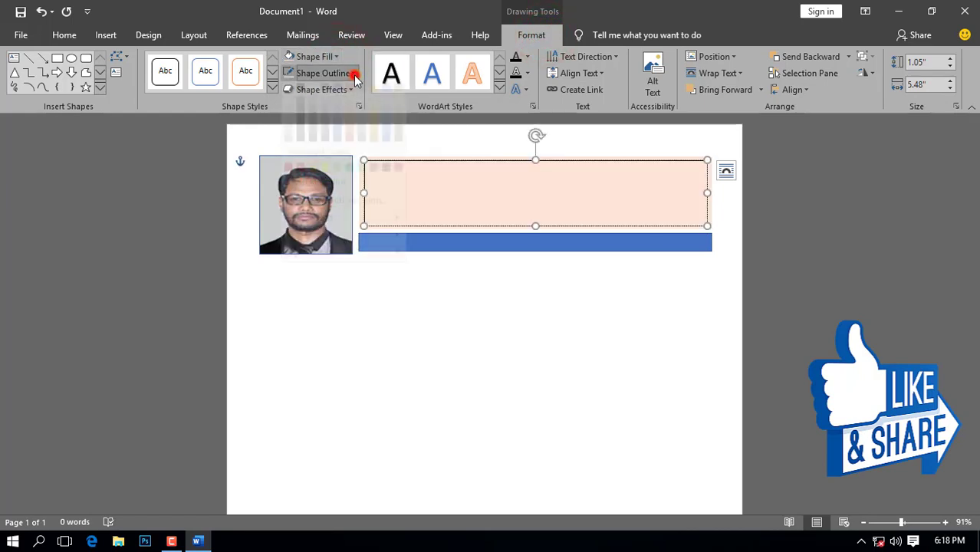
pyautogui.click(352, 73)
pyautogui.click(325, 200)
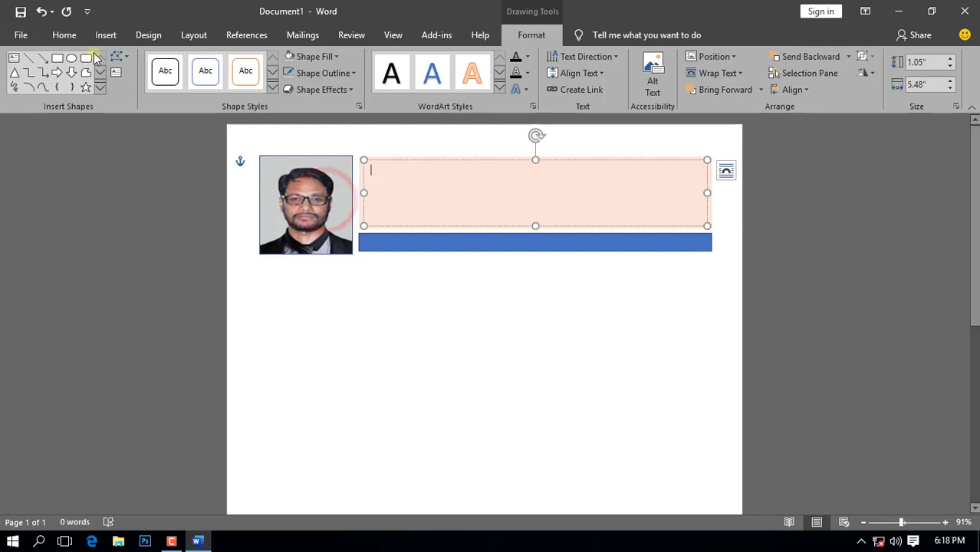
# Step: Type the bold 16 pt title 'CURRICULAM VITAE', 'Of' and the candidate's name
pyautogui.click(65, 35)
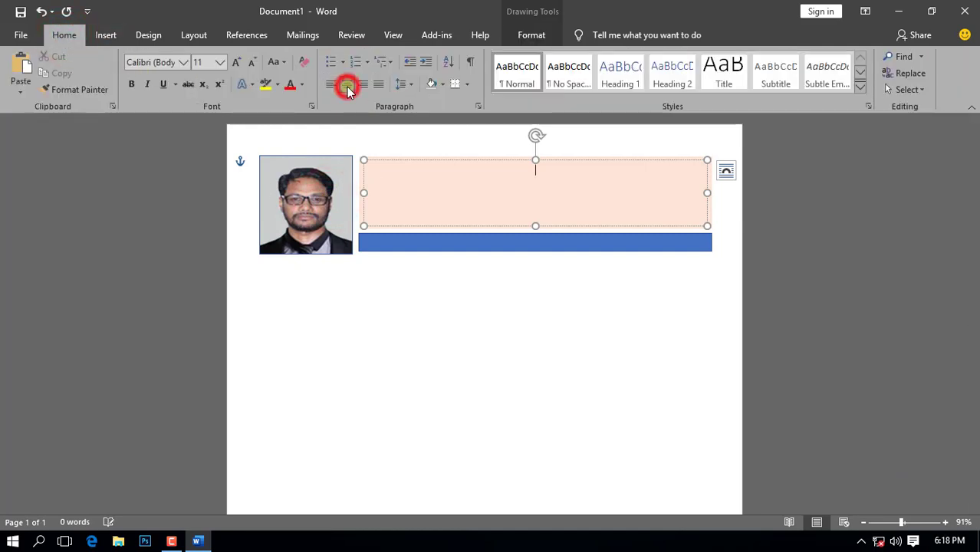
pyautogui.click(220, 62)
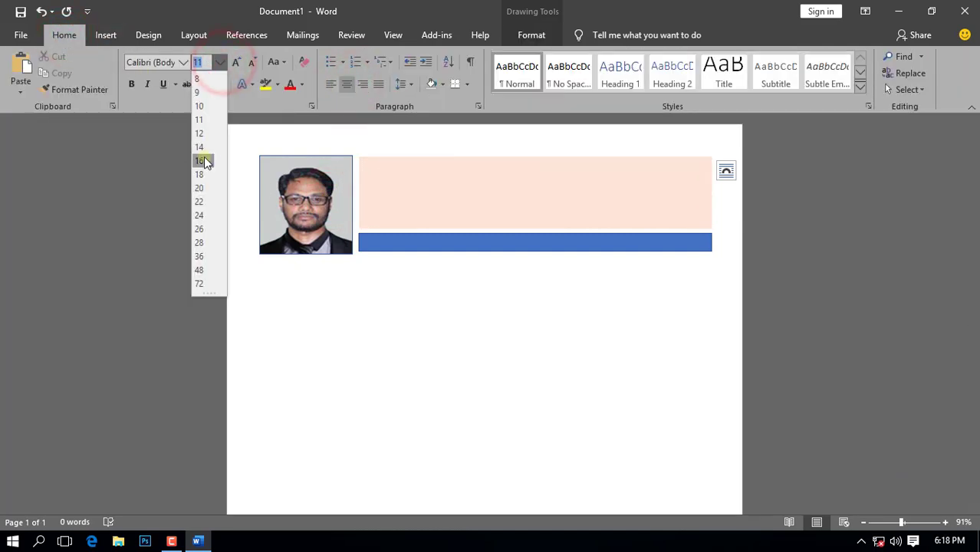
pyautogui.click(204, 161)
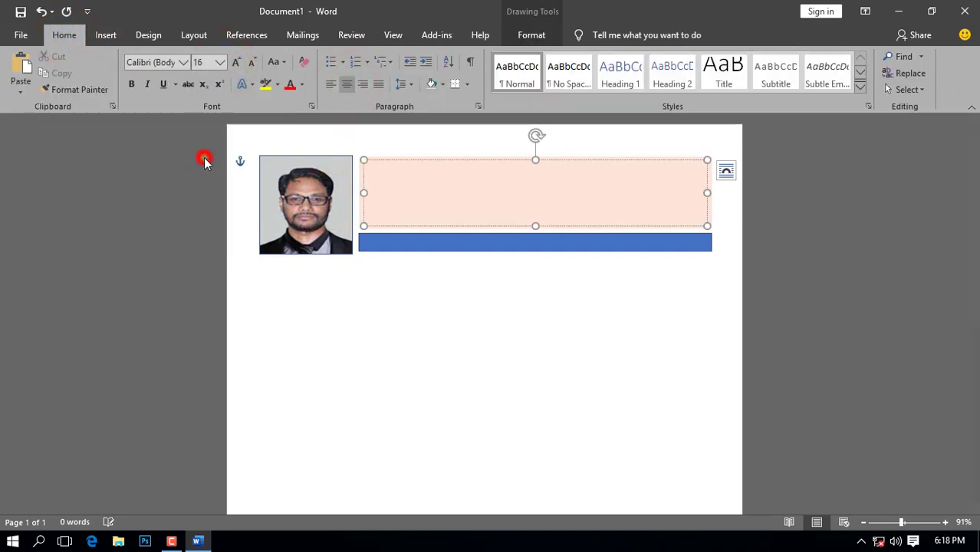
pyautogui.click(131, 83)
pyautogui.write('e')
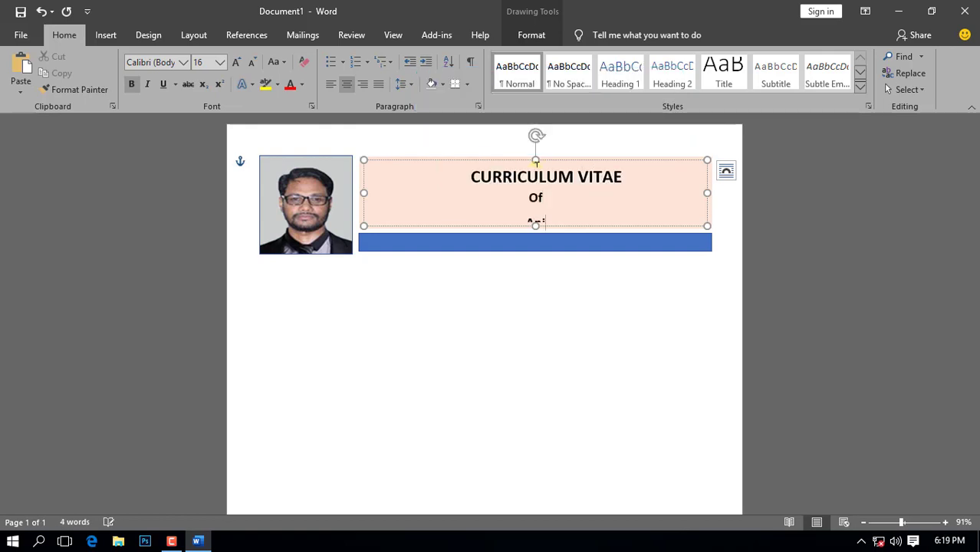
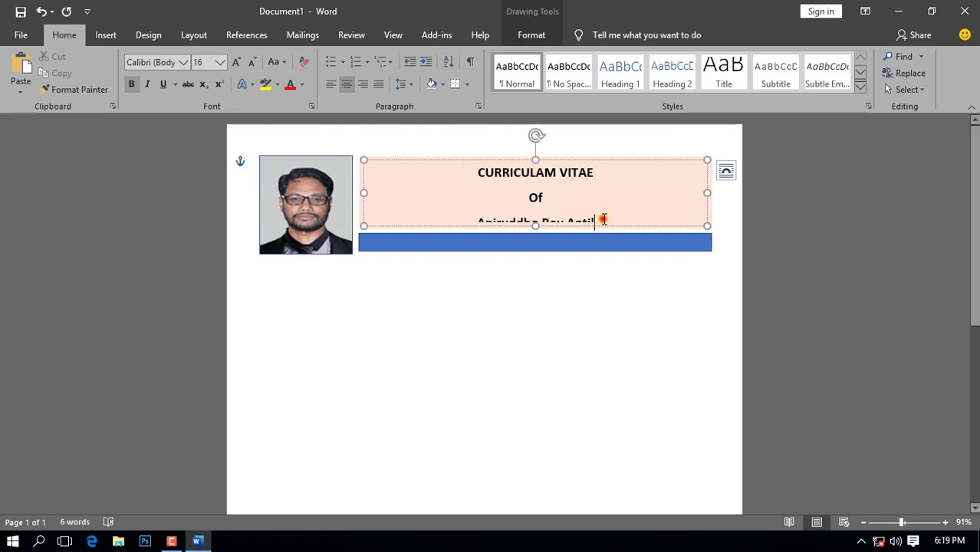
pyautogui.moveTo(533, 224); pyautogui.dragTo(535, 231)
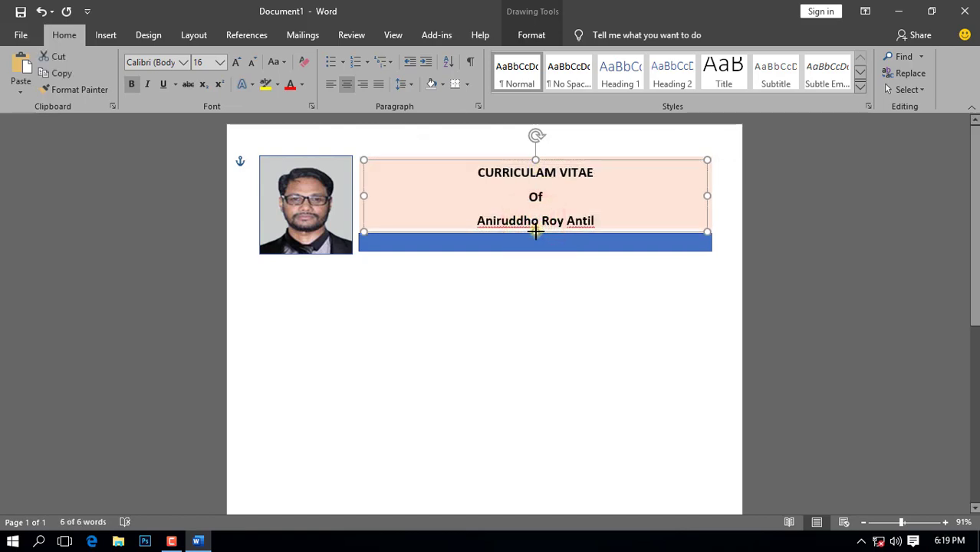
pyautogui.hotkey('ctrl', 'z')
pyautogui.click(519, 340)
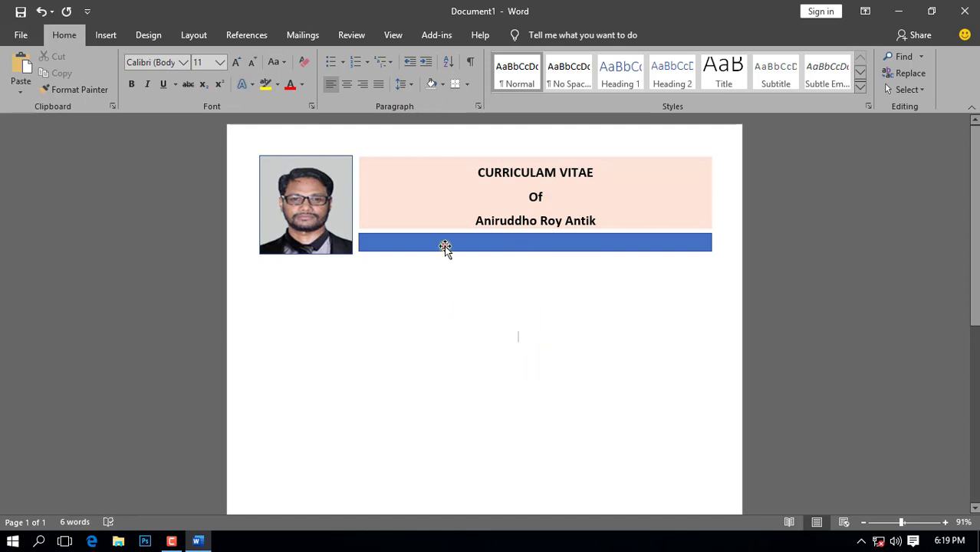
# Step: Give the thin bar a Blue, Accent 1, Lighter 60% fill with no outline
pyautogui.click(445, 247)
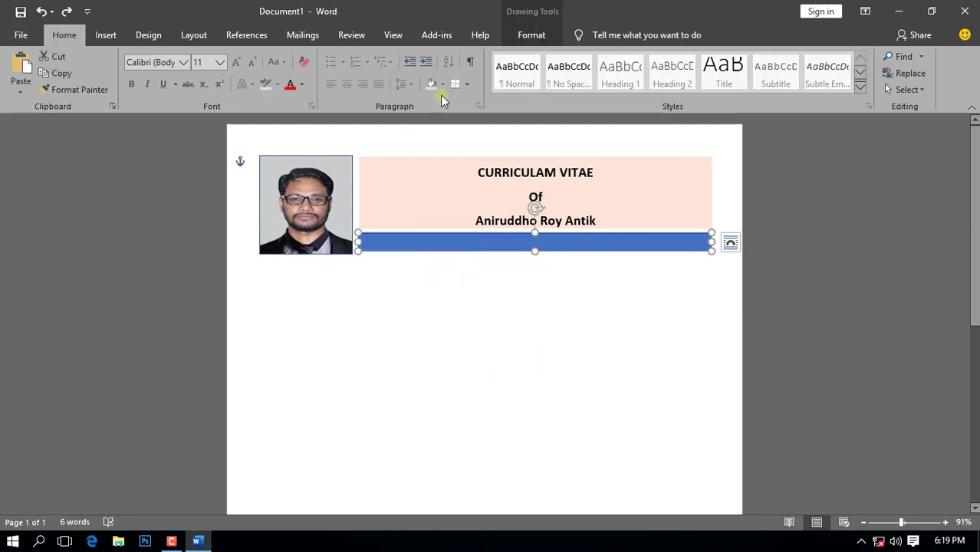
pyautogui.click(531, 35)
pyautogui.click(353, 72)
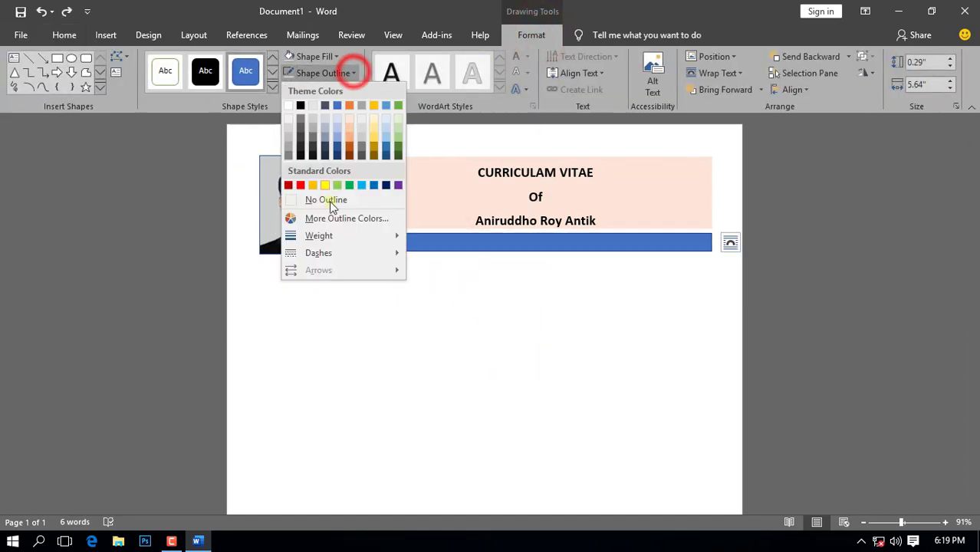
pyautogui.click(330, 200)
pyautogui.click(335, 56)
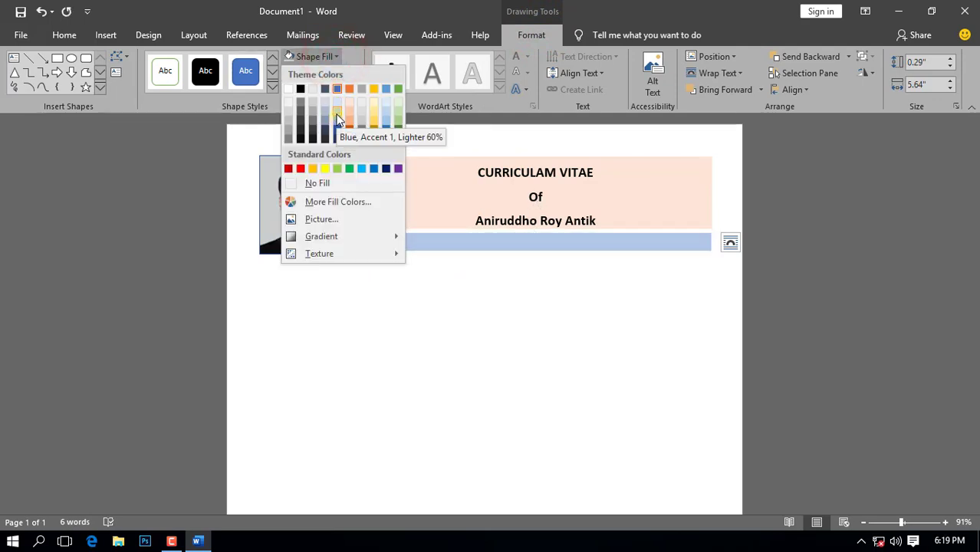
pyautogui.click(337, 119)
pyautogui.click(379, 314)
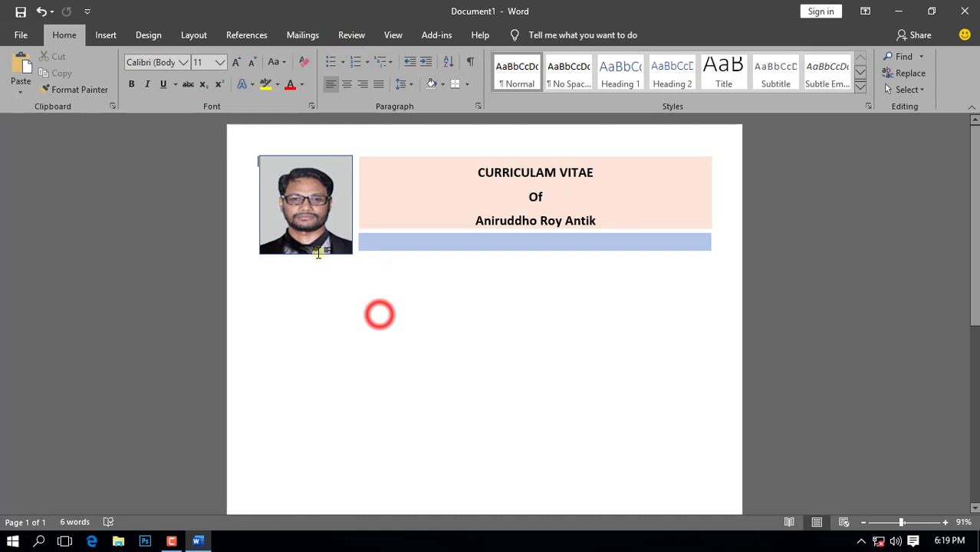
pyautogui.click(106, 34)
pyautogui.click(773, 86)
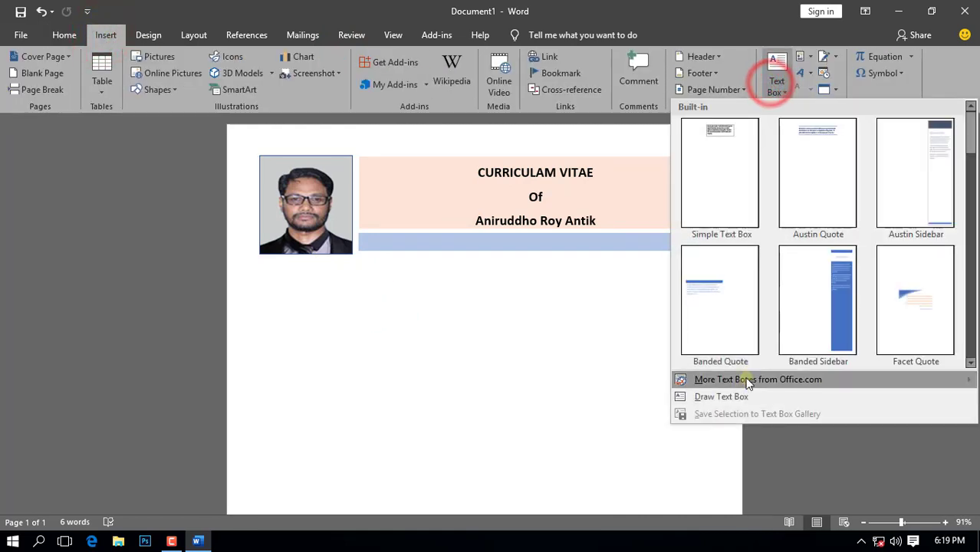
# Step: Draw a text box across the light blue bar with no fill and no outline
pyautogui.click(728, 398)
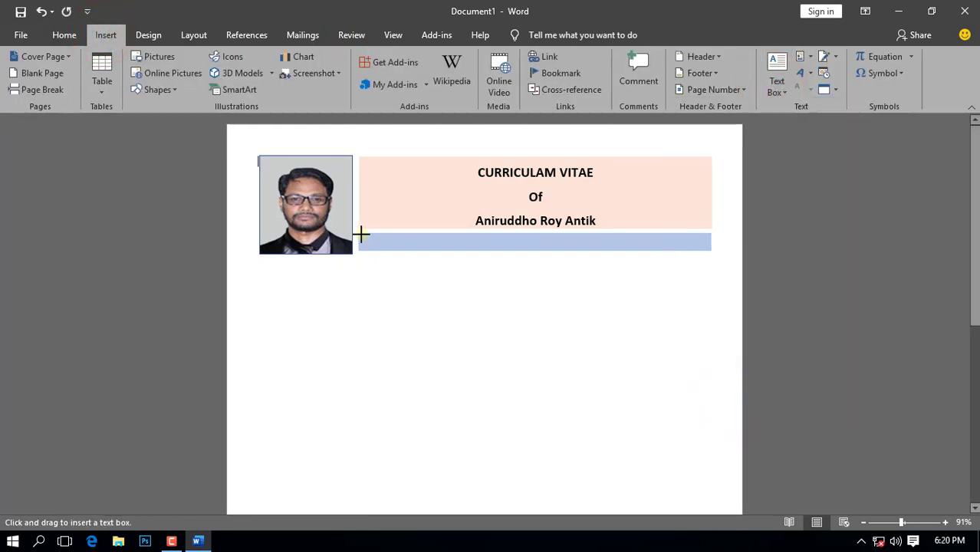
pyautogui.moveTo(360, 234); pyautogui.dragTo(709, 251)
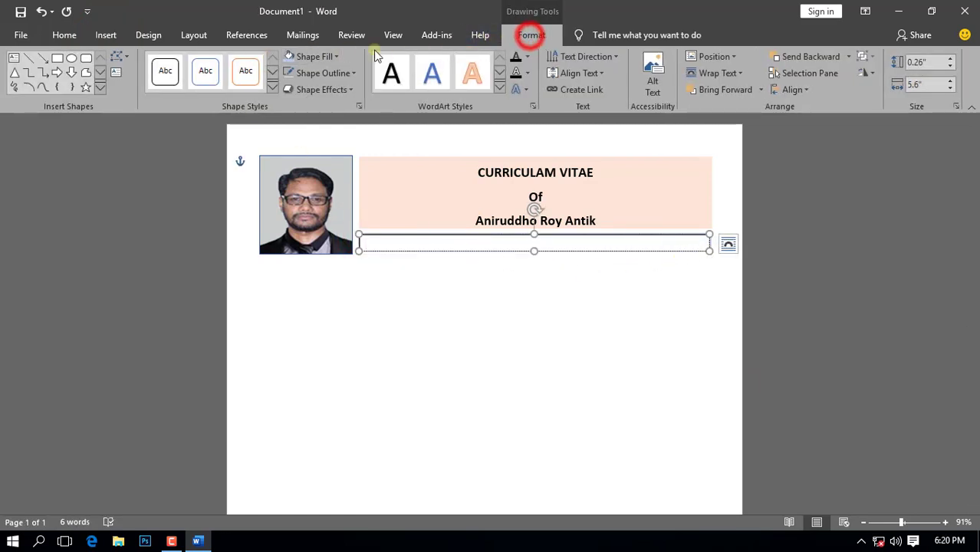
pyautogui.click(335, 56)
pyautogui.click(332, 186)
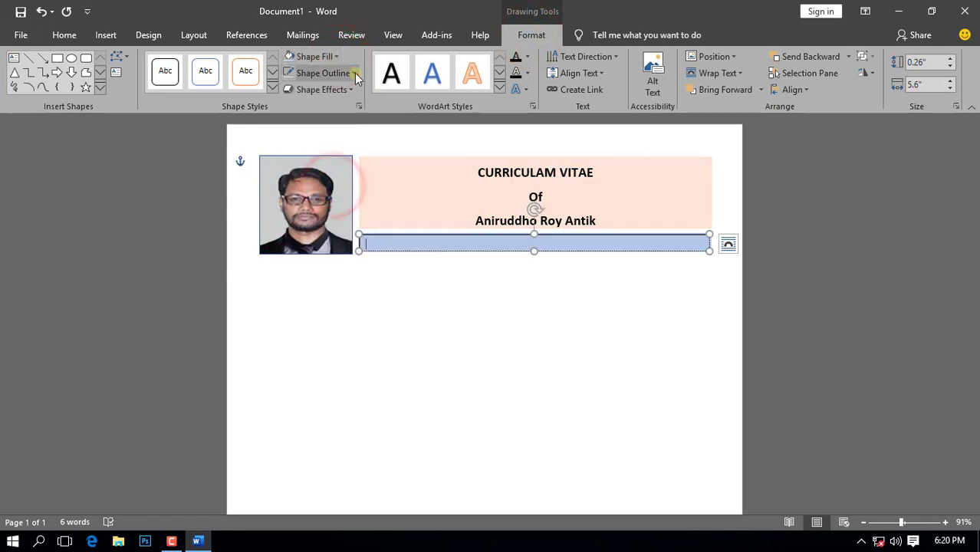
pyautogui.click(354, 73)
pyautogui.click(328, 198)
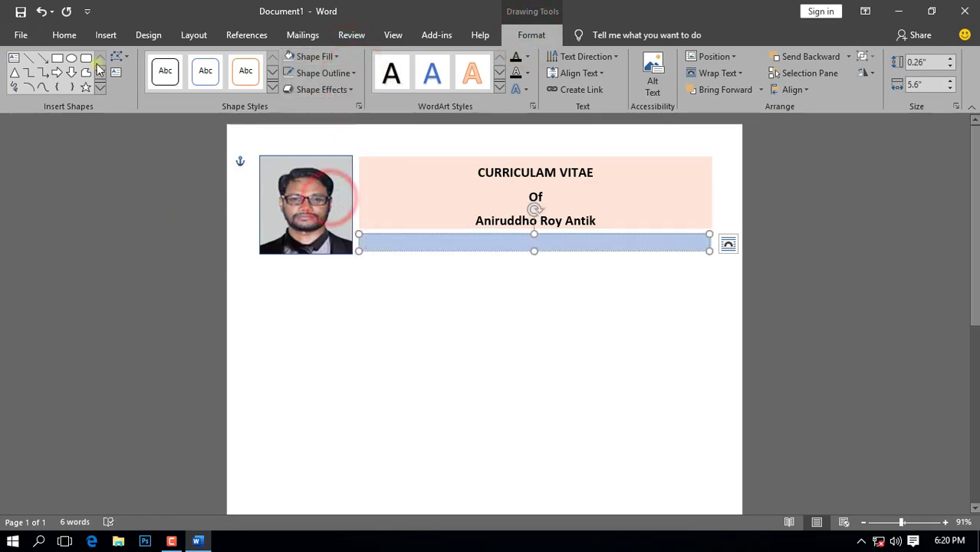
# Step: Enter 'Cell :' followed by the candidate's phone number at 12 pt
pyautogui.click(65, 35)
pyautogui.click(220, 62)
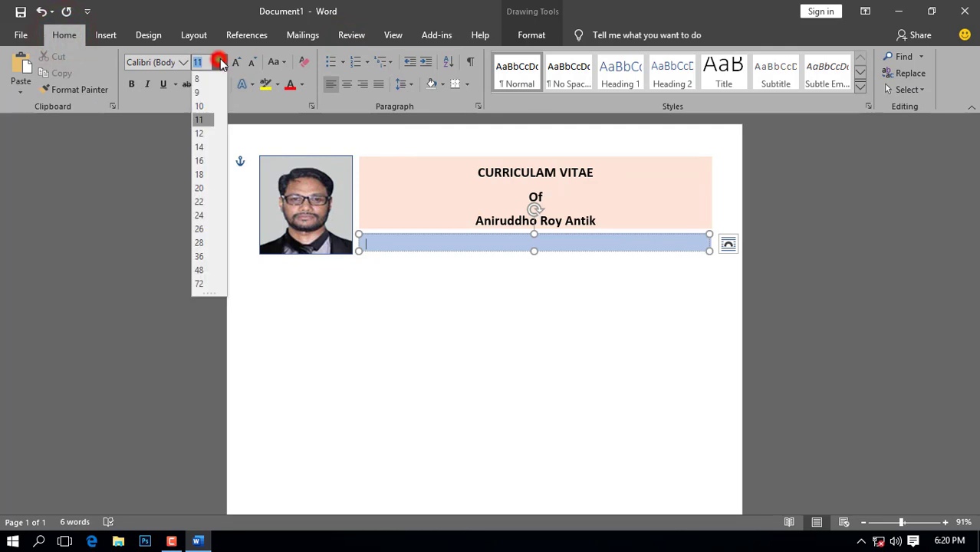
pyautogui.click(201, 135)
pyautogui.click(368, 243)
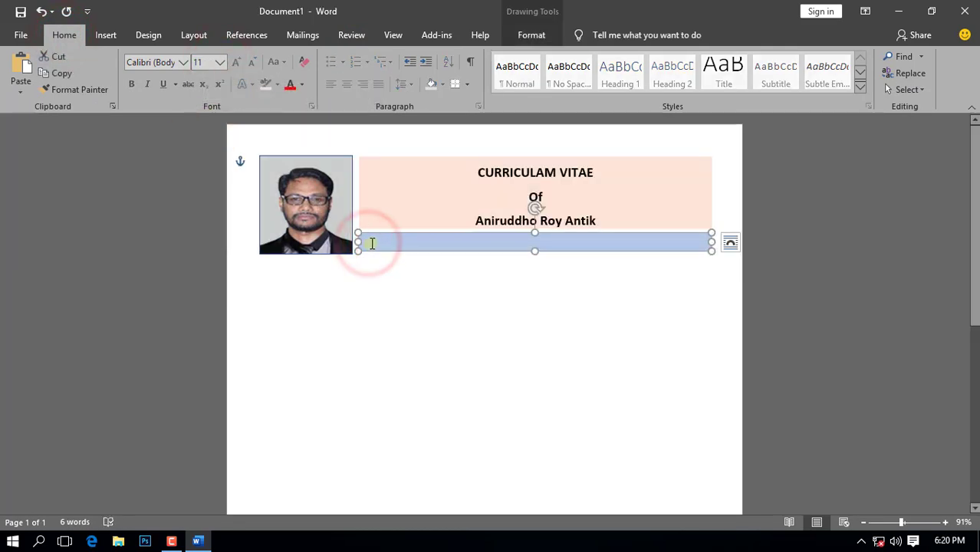
pyautogui.click(371, 243)
pyautogui.write('Cell :')
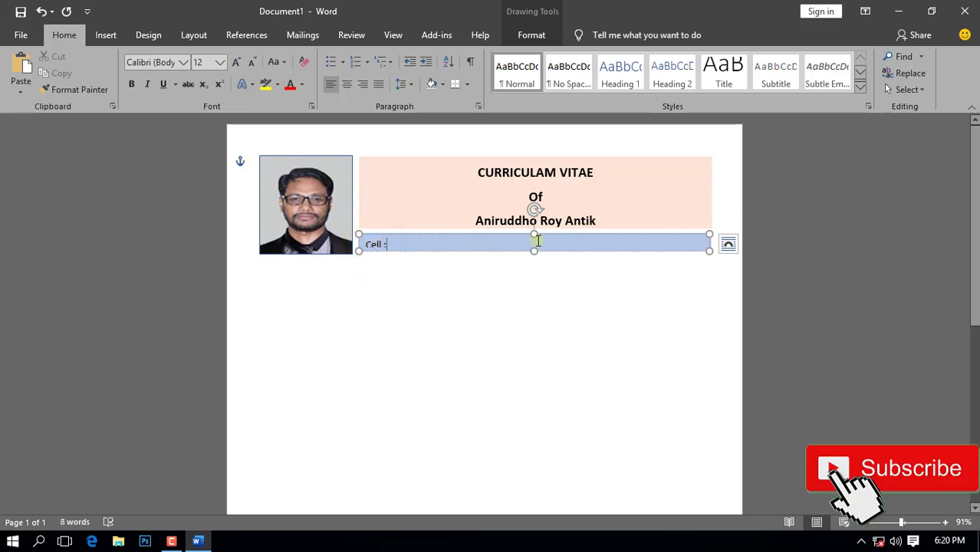
pyautogui.moveTo(535, 234); pyautogui.dragTo(535, 230)
pyautogui.click(424, 241)
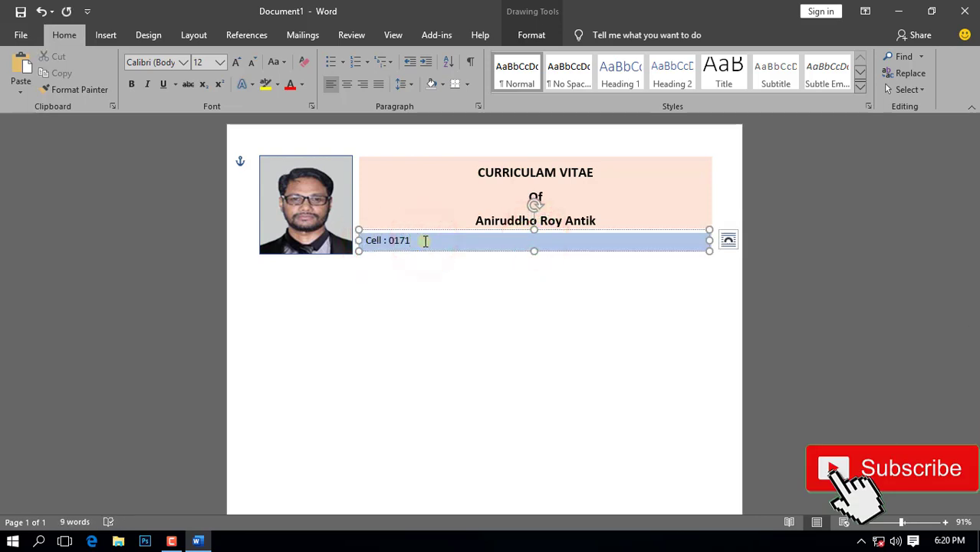
pyautogui.click(443, 293)
pyautogui.scroll(-2, 623, 339)
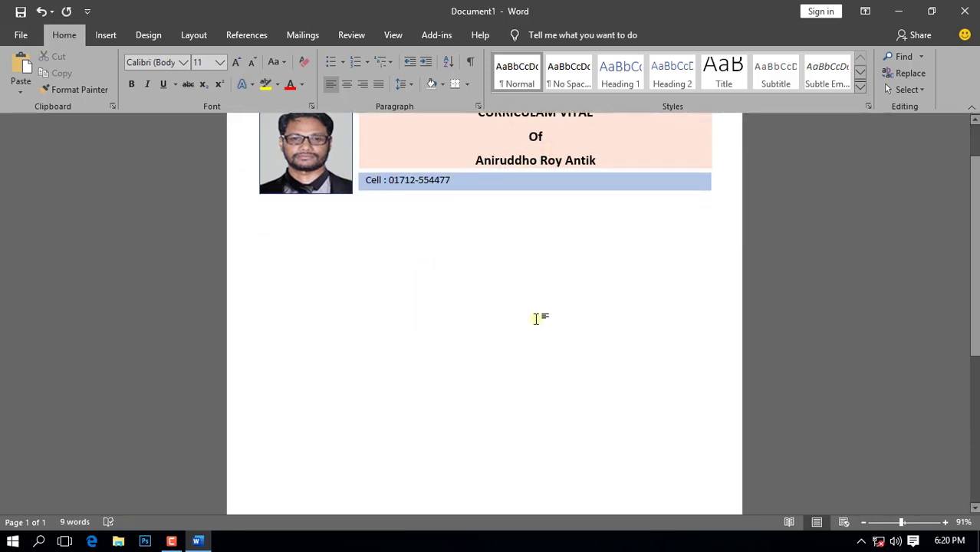
# Step: Draw a full-width rectangle below the photo, filled Green, Accent 6, Lighter 60%, without outline
pyautogui.click(105, 34)
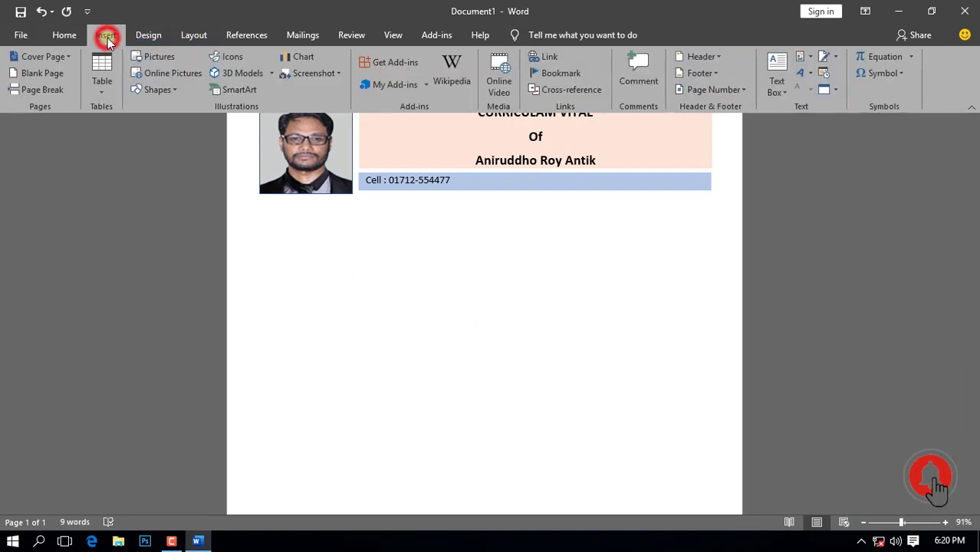
pyautogui.click(162, 92)
pyautogui.click(181, 123)
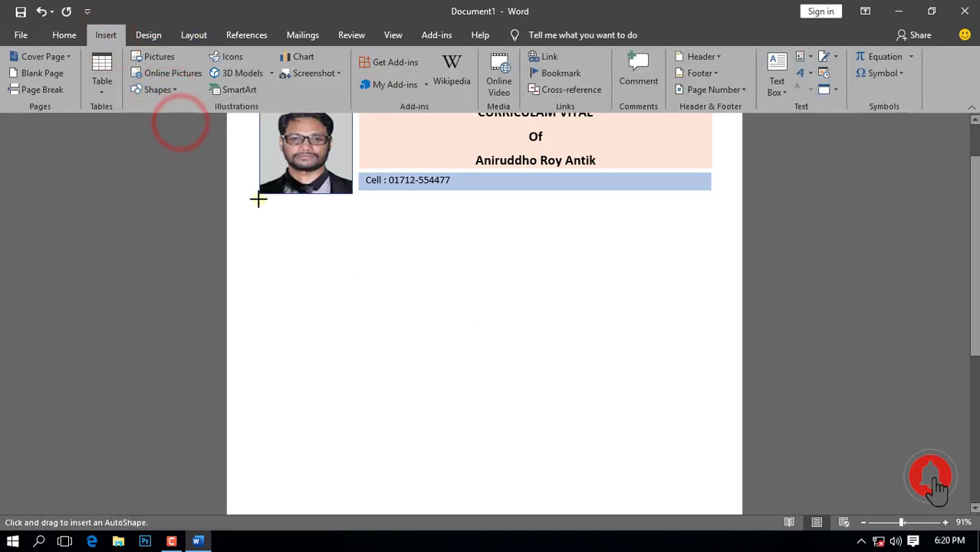
pyautogui.moveTo(258, 197); pyautogui.dragTo(712, 220)
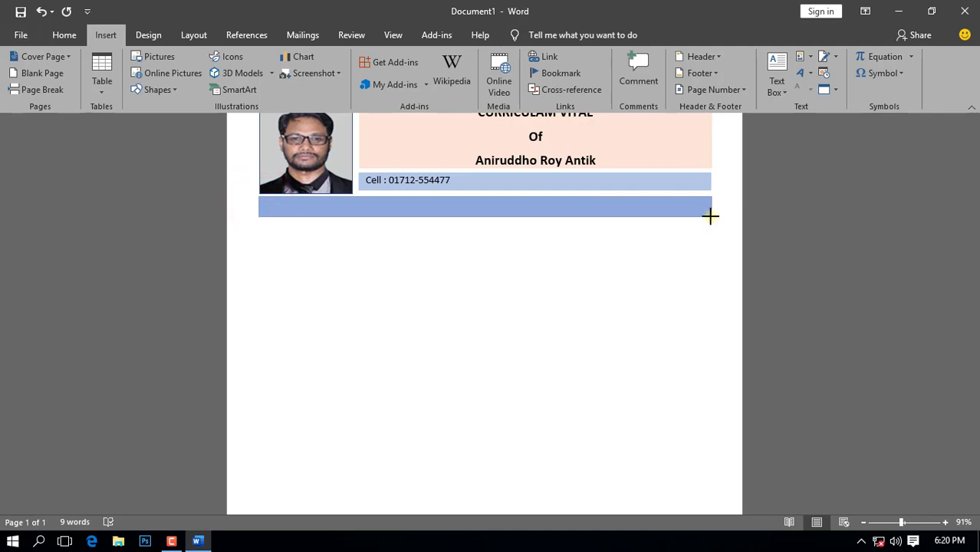
pyautogui.moveTo(710, 214); pyautogui.dragTo(712, 214)
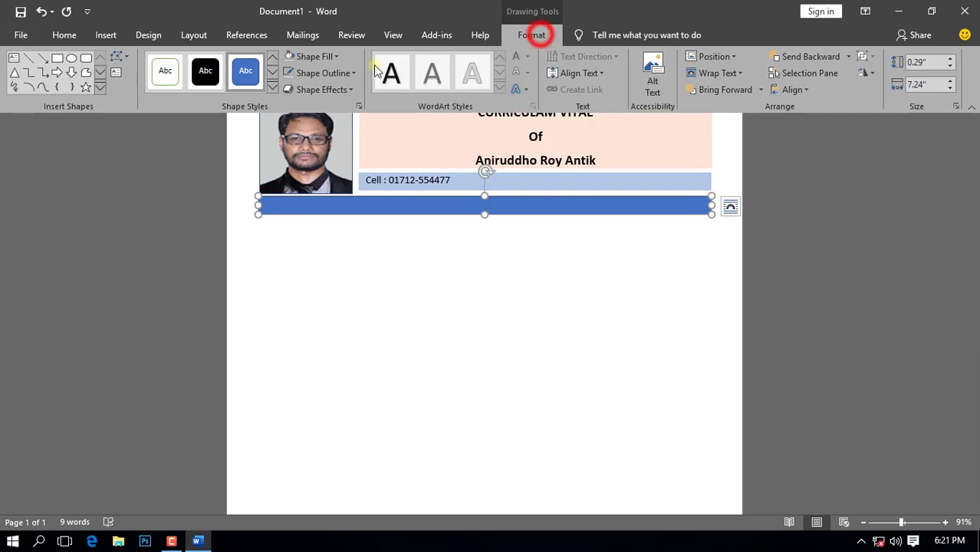
pyautogui.click(351, 73)
pyautogui.click(318, 197)
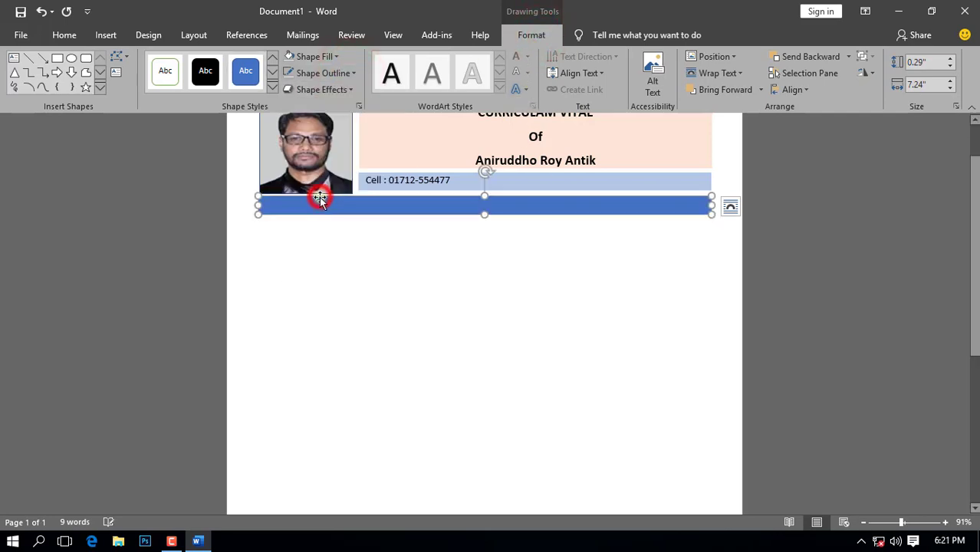
pyautogui.click(338, 56)
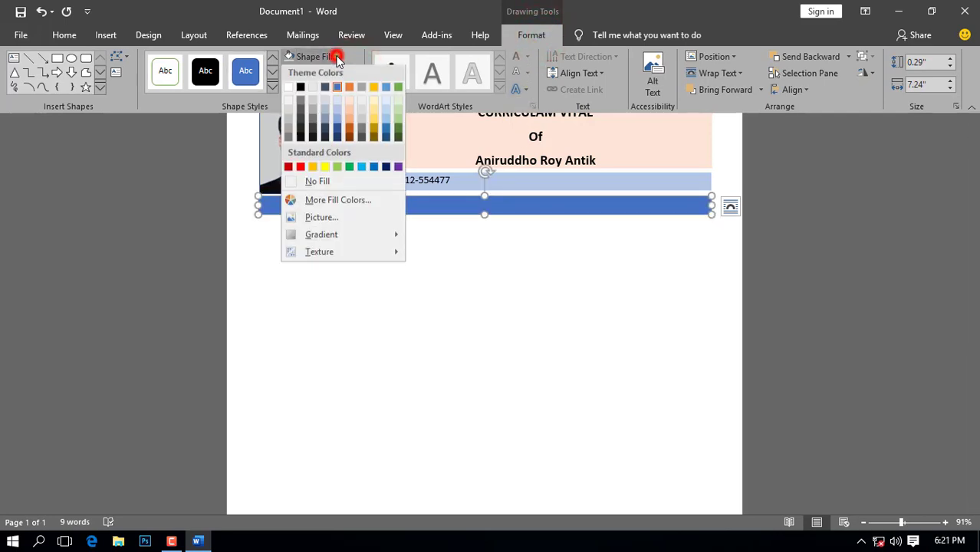
pyautogui.click(397, 109)
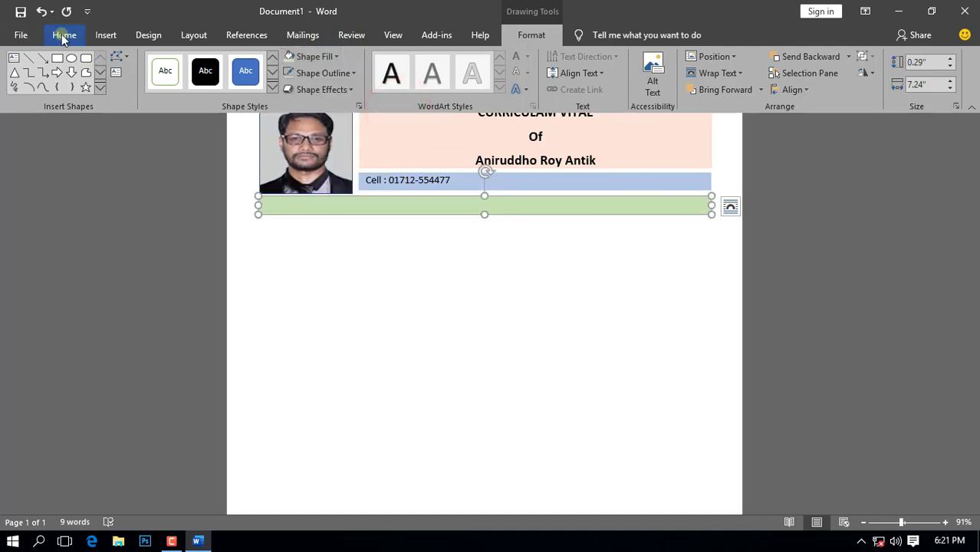
pyautogui.click(106, 35)
# Step: Draw a text box across the green bar with no fill and no outline
pyautogui.click(777, 83)
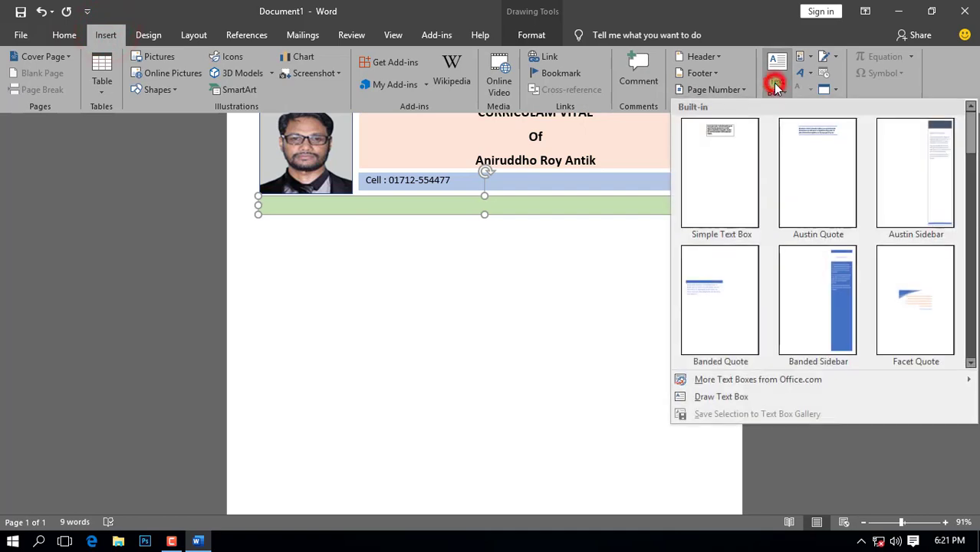
pyautogui.click(720, 396)
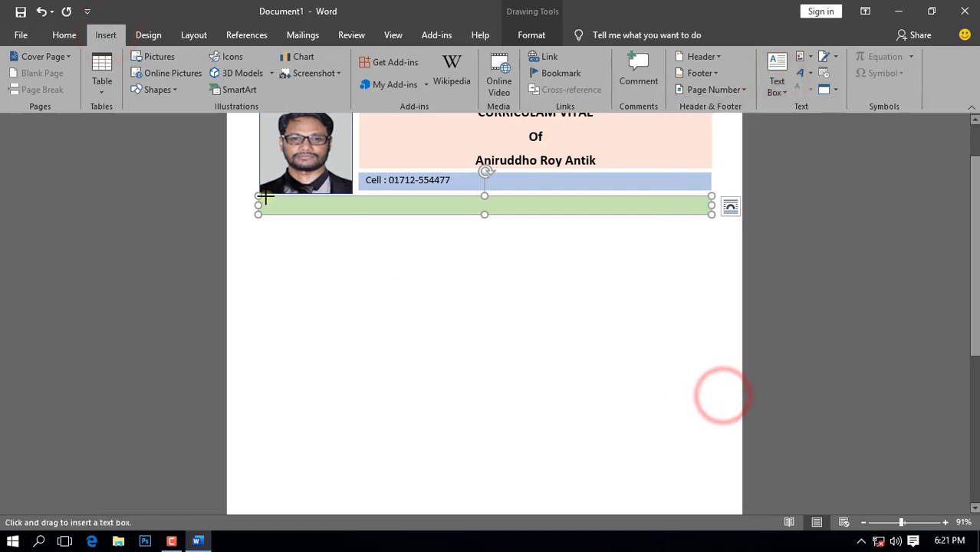
pyautogui.moveTo(263, 196); pyautogui.dragTo(712, 217)
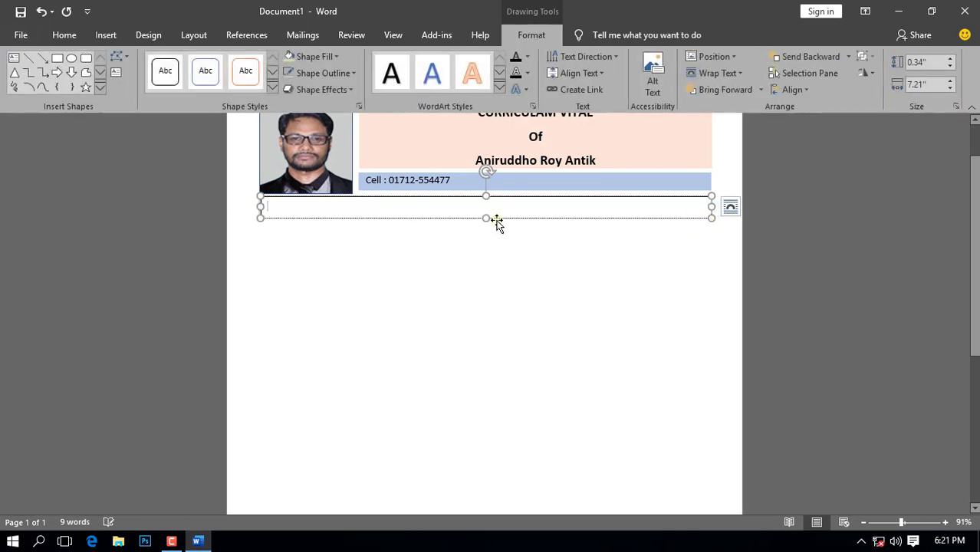
pyautogui.click(335, 56)
pyautogui.click(318, 182)
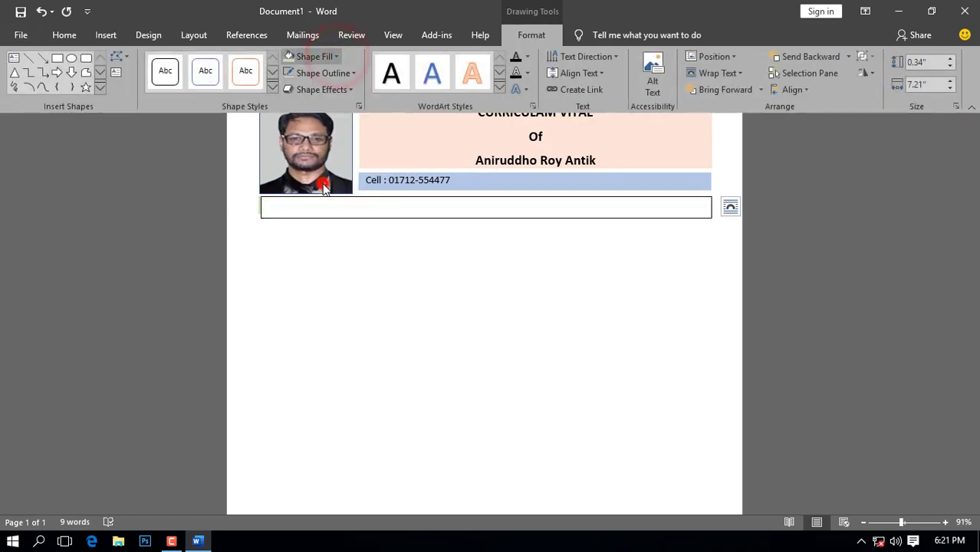
pyautogui.click(352, 72)
pyautogui.click(330, 198)
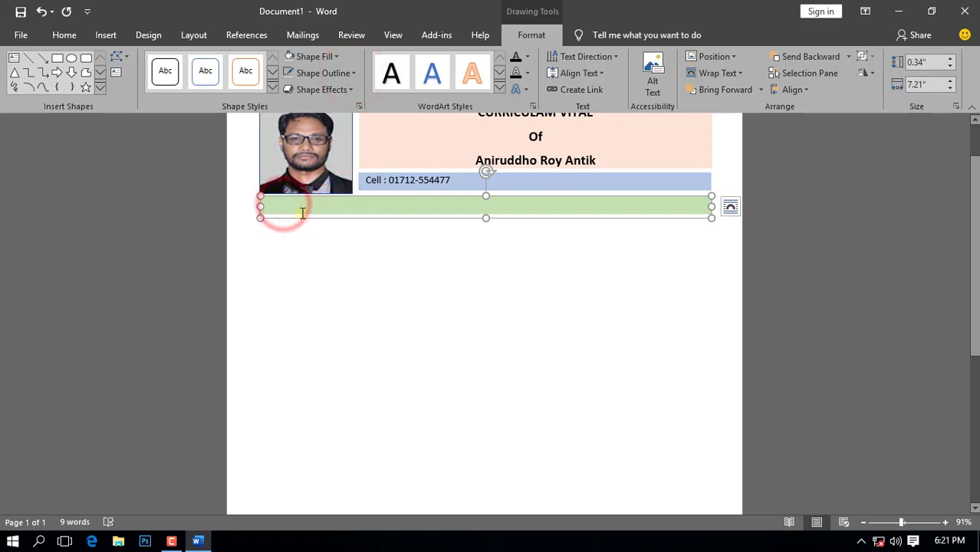
# Step: Type 'CAREER OBJECTIVE' in bold 14 pt and nudge the box up into alignment
pyautogui.click(64, 35)
pyautogui.click(221, 61)
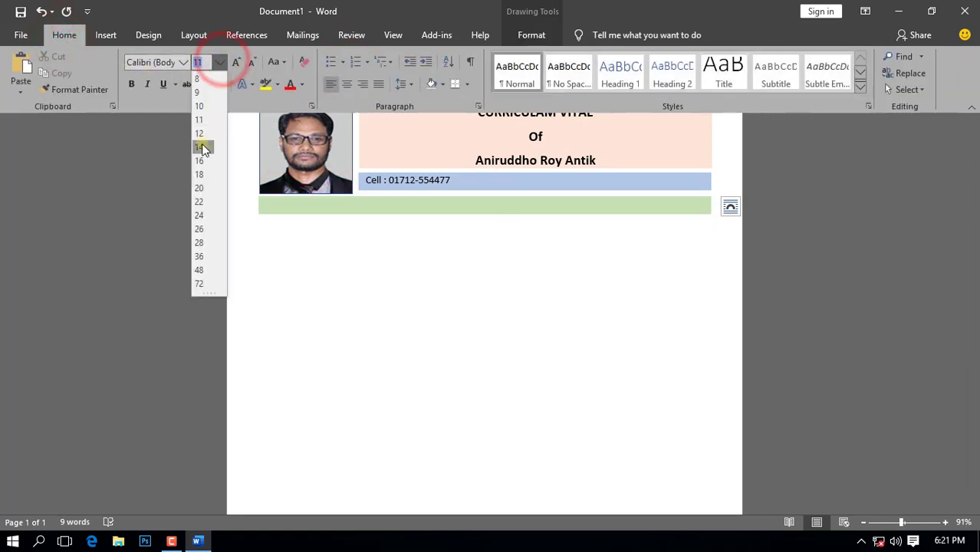
pyautogui.click(201, 146)
pyautogui.click(132, 86)
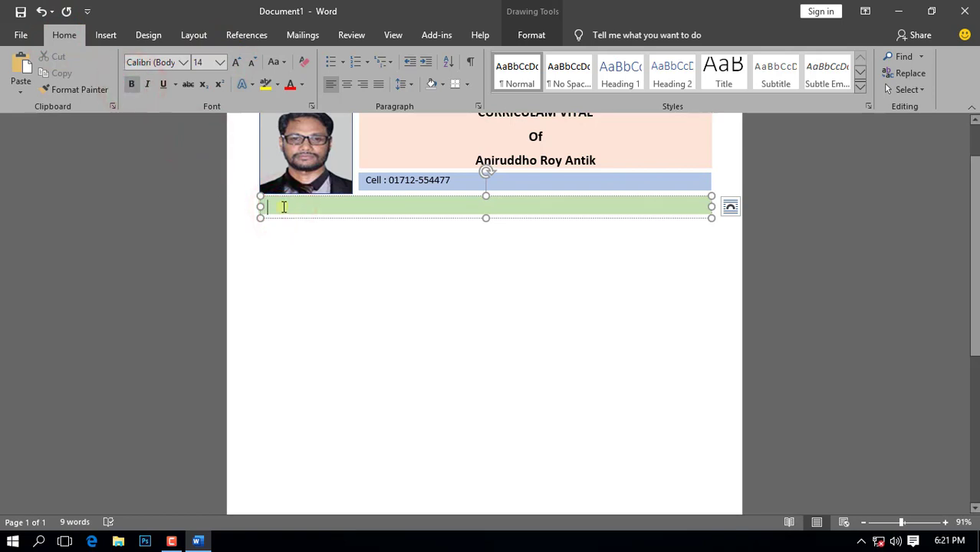
pyautogui.write('CAREER OBJE')
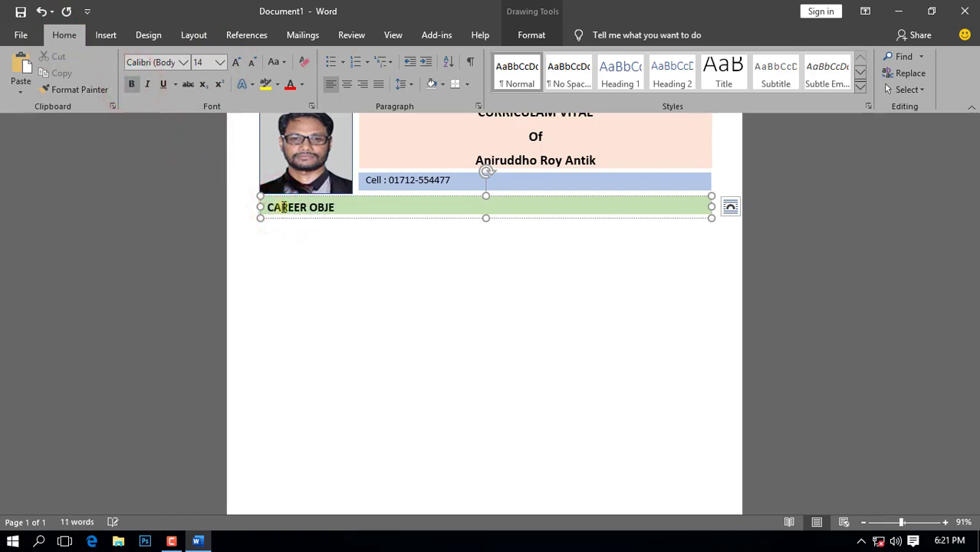
pyautogui.write('CTIVE')
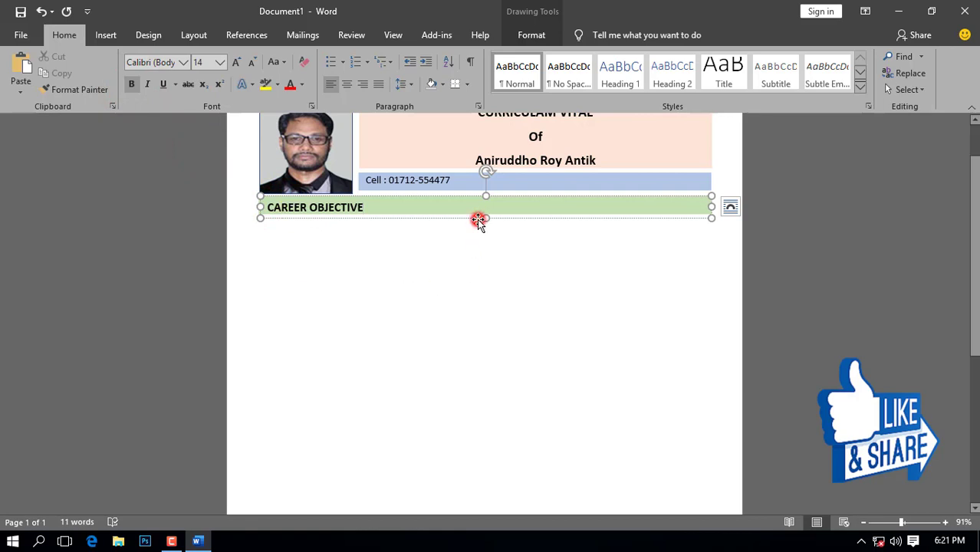
pyautogui.click(477, 220)
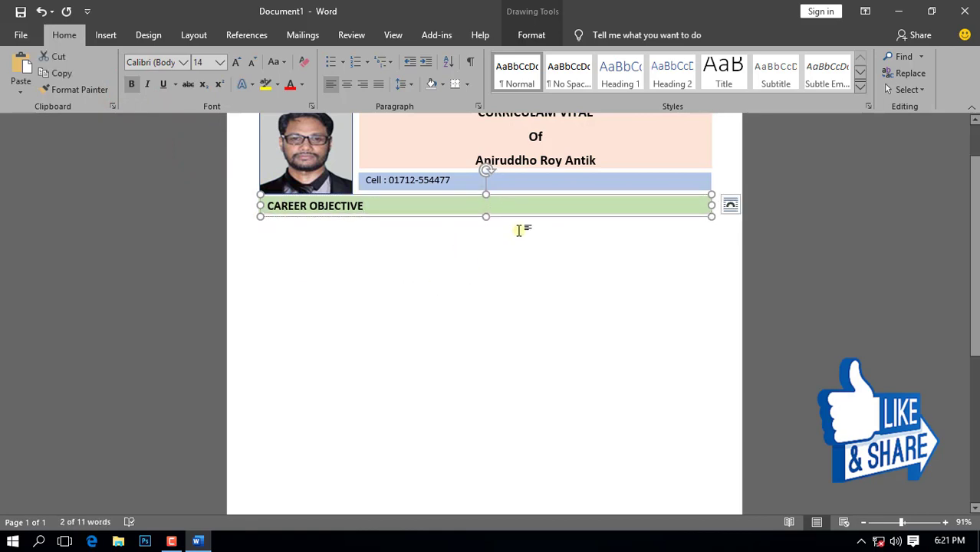
pyautogui.press('Up')
pyautogui.click(539, 259)
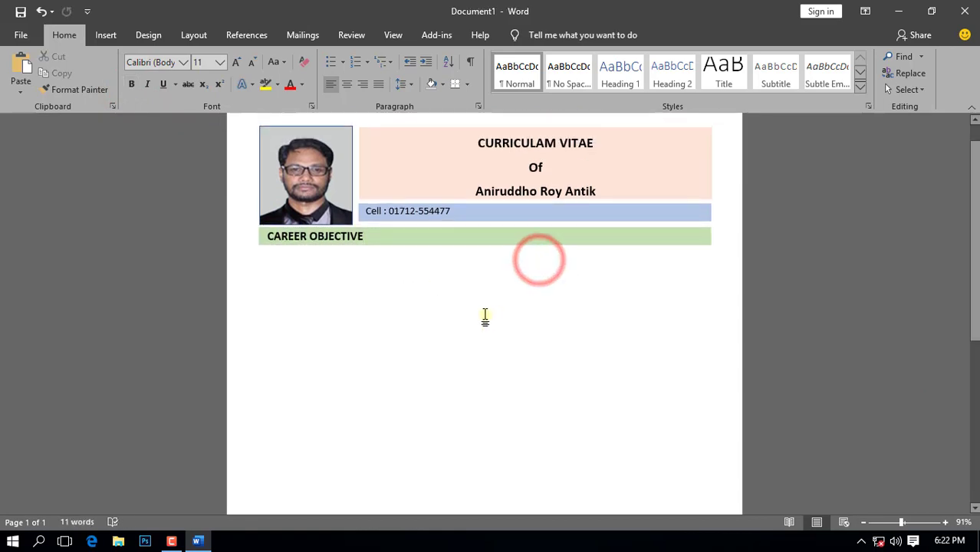
# Step: Draw a text box below CAREER OBJECTIVE with no fill and no outline
pyautogui.scroll(-2, 539, 337)
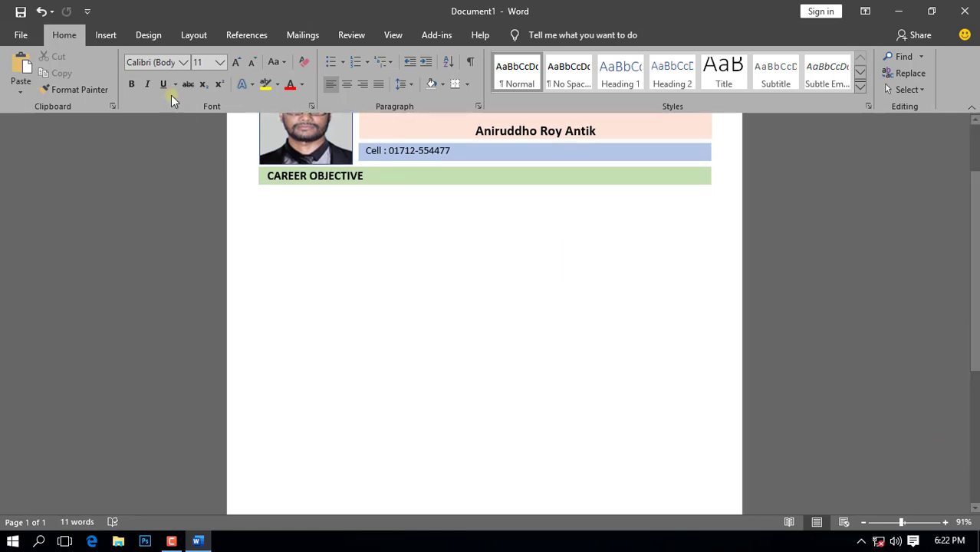
pyautogui.click(106, 36)
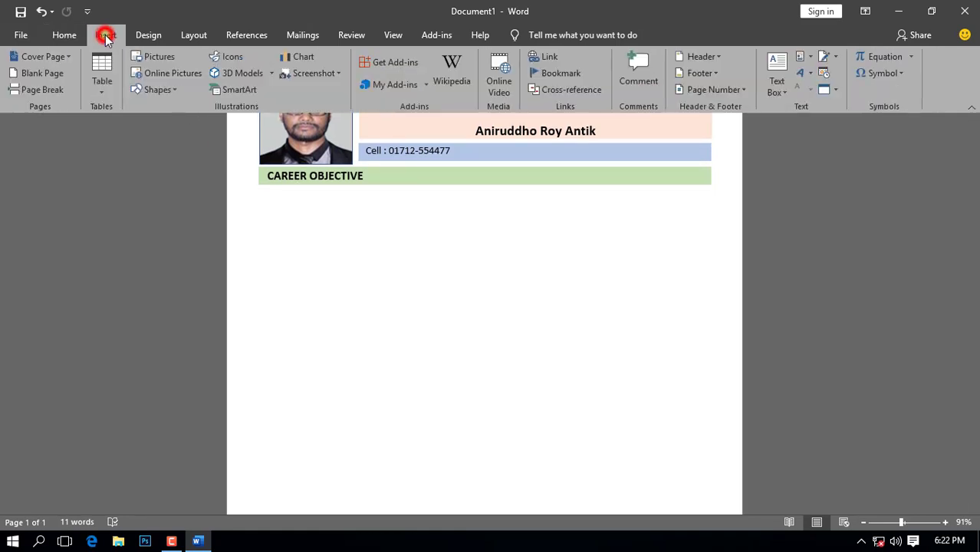
pyautogui.click(775, 86)
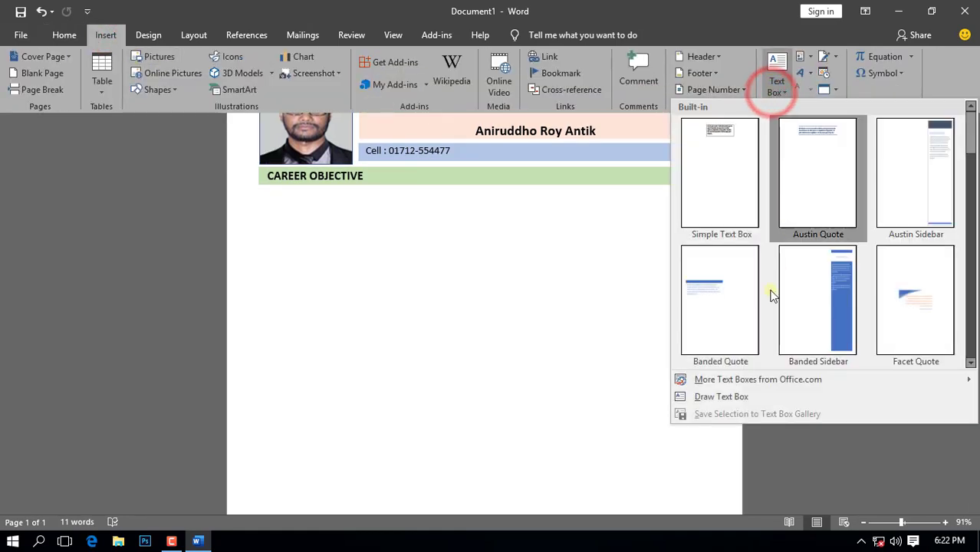
pyautogui.click(715, 397)
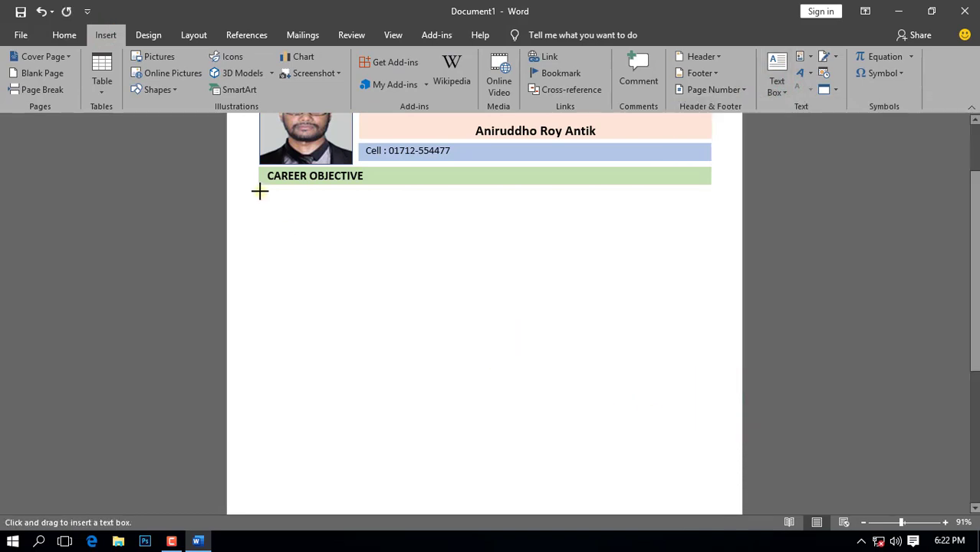
pyautogui.moveTo(258, 190)
pyautogui.mouseDown()
pyautogui.moveTo(562, 237)
pyautogui.moveTo(708, 246)
pyautogui.moveTo(713, 236)
pyautogui.mouseUp()
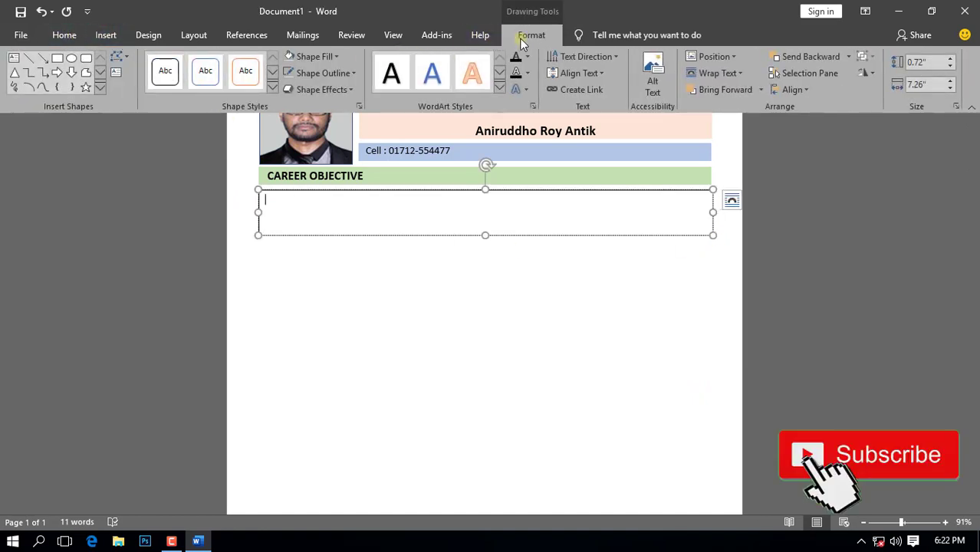
pyautogui.click(338, 57)
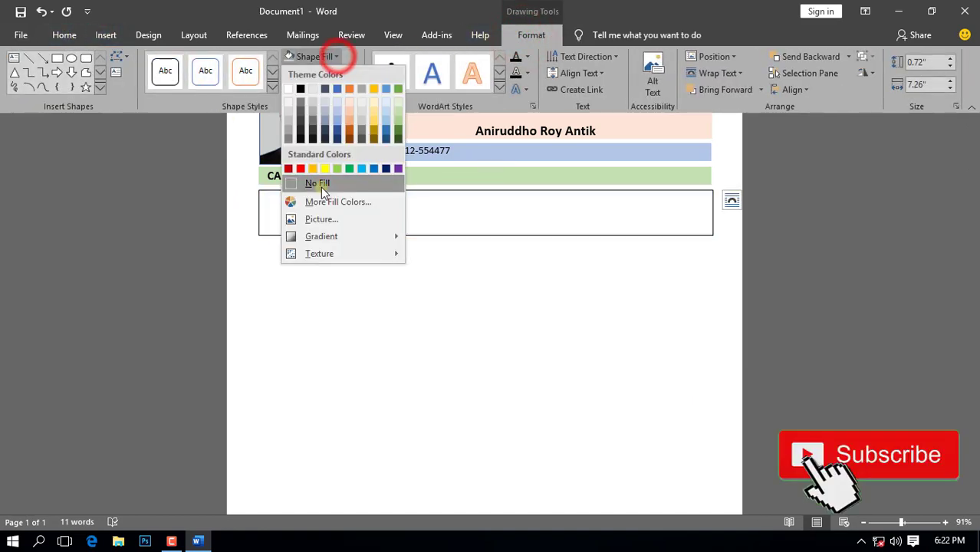
pyautogui.click(320, 189)
pyautogui.click(352, 72)
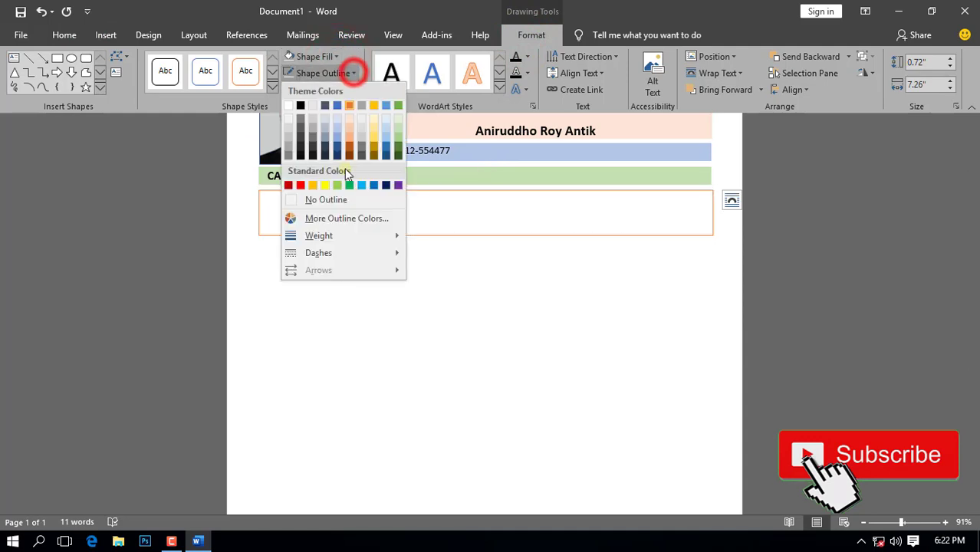
pyautogui.click(330, 201)
# Step: Copy the objective paragraph from the CAREER OBJECTIVE document and return to Document1
pyautogui.click(201, 541)
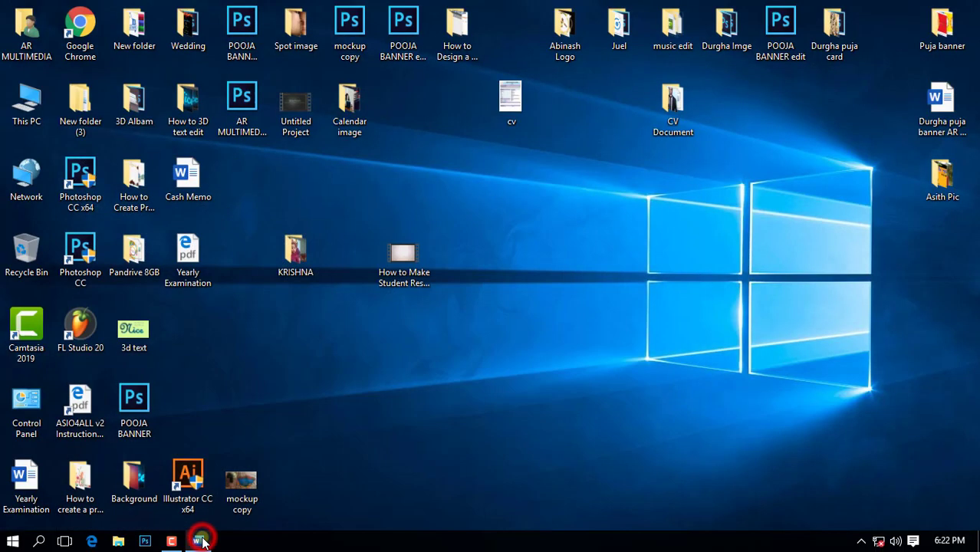
pyautogui.doubleClick(673, 104)
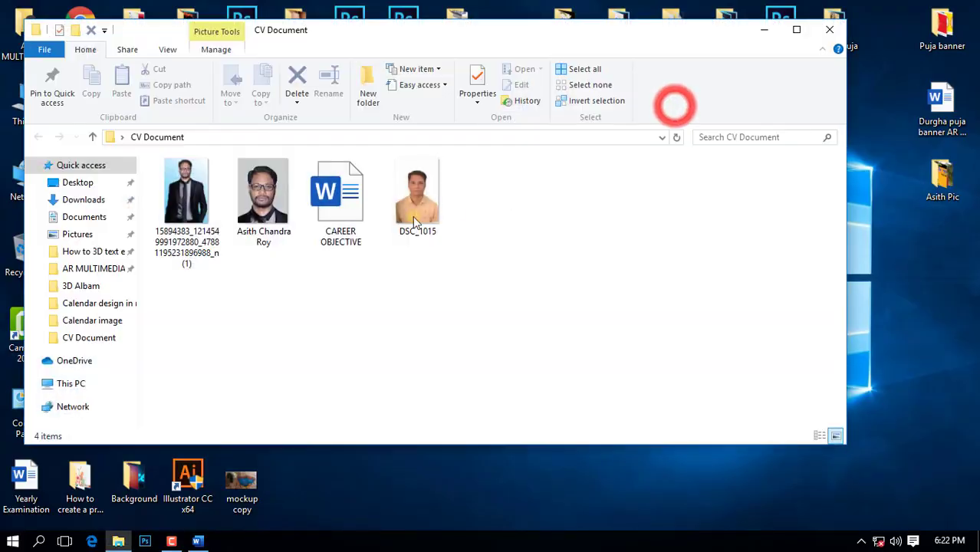
pyautogui.doubleClick(335, 216)
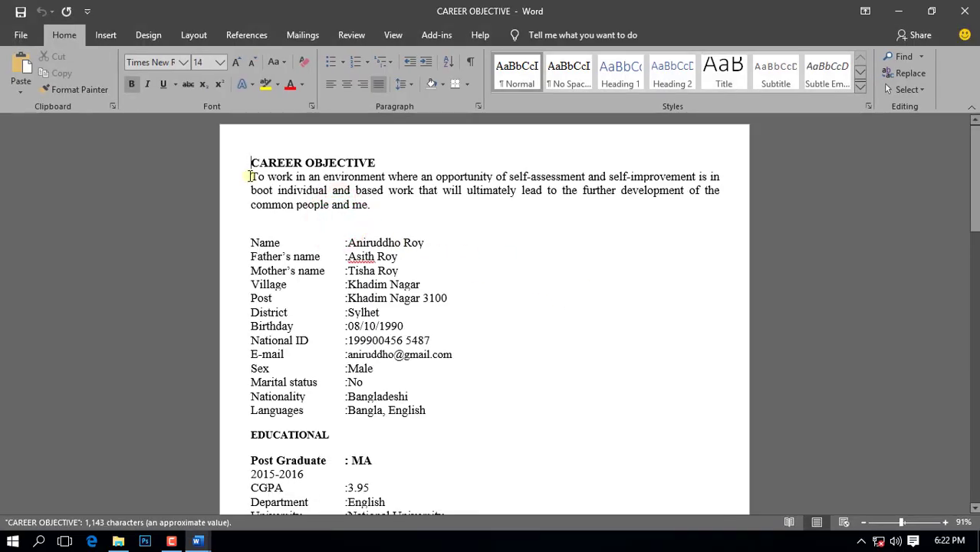
pyautogui.moveTo(253, 178); pyautogui.dragTo(425, 205)
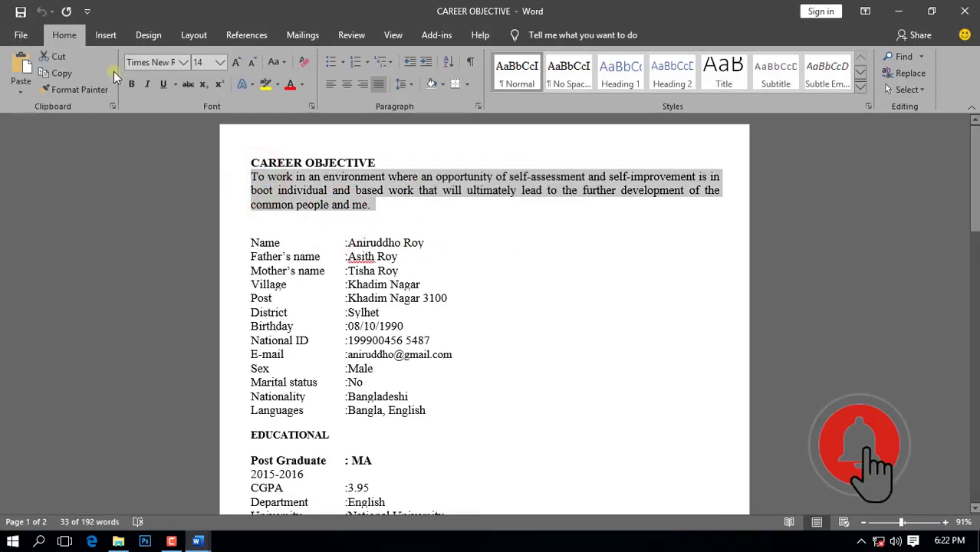
pyautogui.click(63, 73)
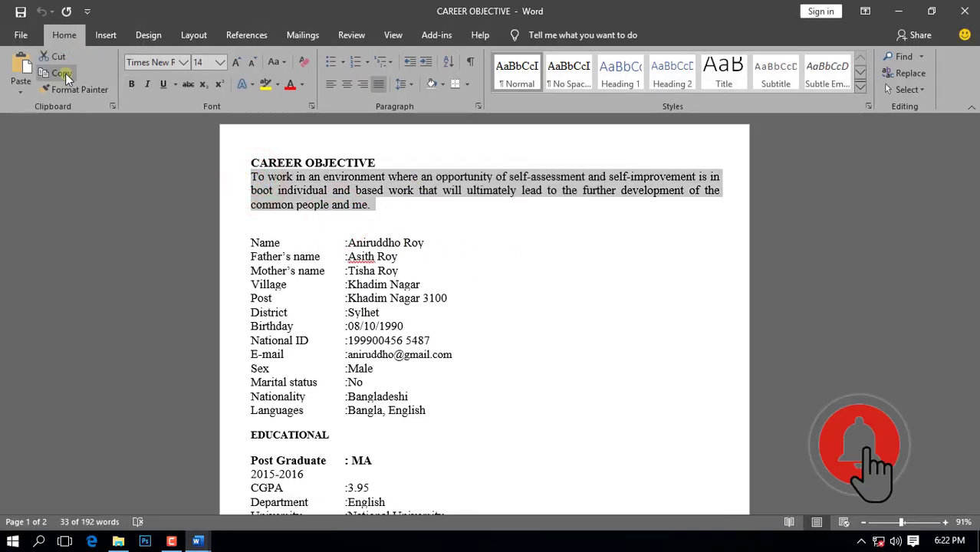
pyautogui.click(198, 542)
pyautogui.click(145, 437)
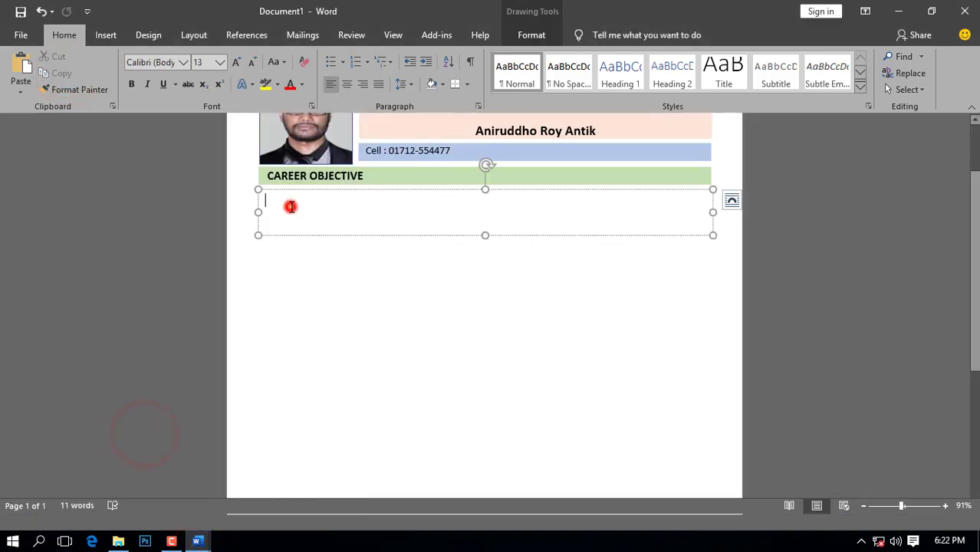
# Step: Paste the objective paragraph into the text box, enlarge it, and set it to 13 pt
pyautogui.click(21, 68)
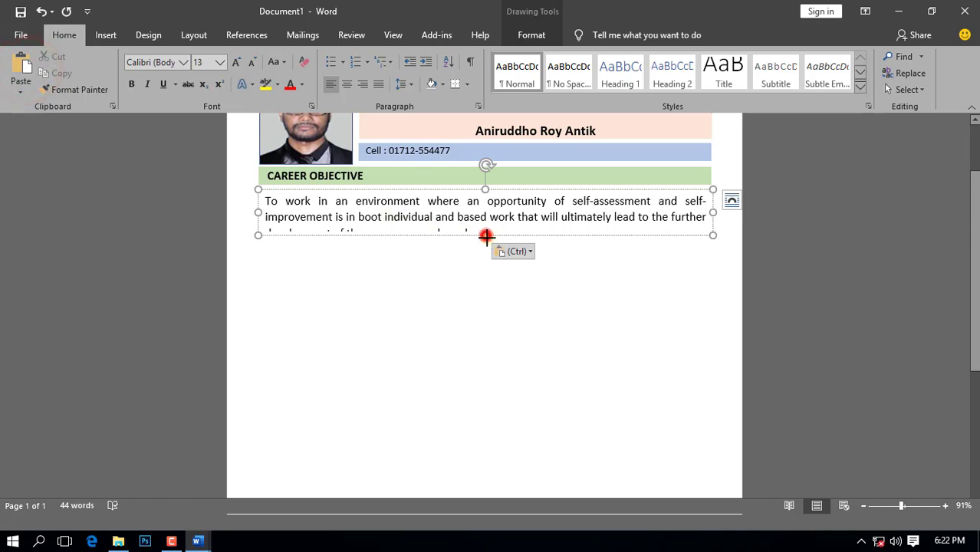
pyautogui.moveTo(485, 235); pyautogui.dragTo(486, 241)
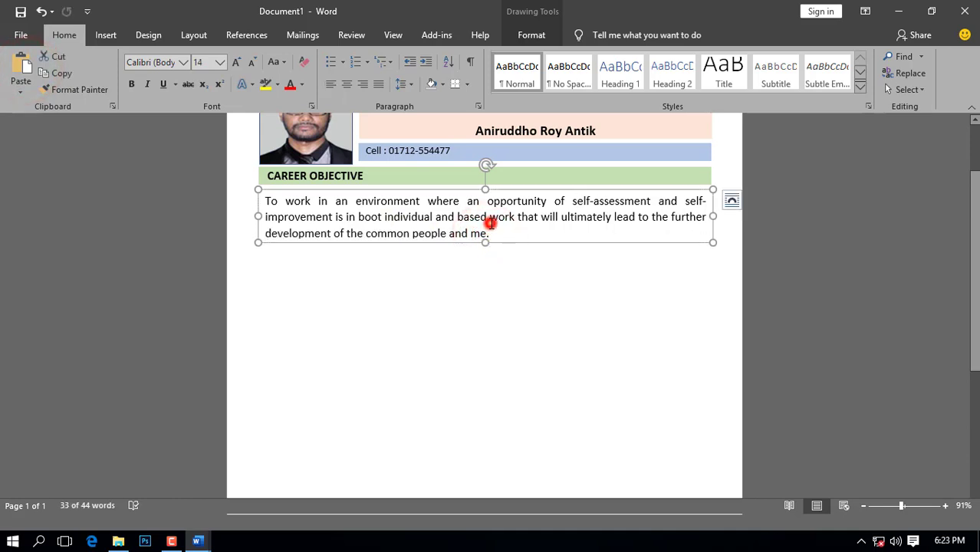
pyautogui.click(490, 222)
pyautogui.tripleClick(496, 234)
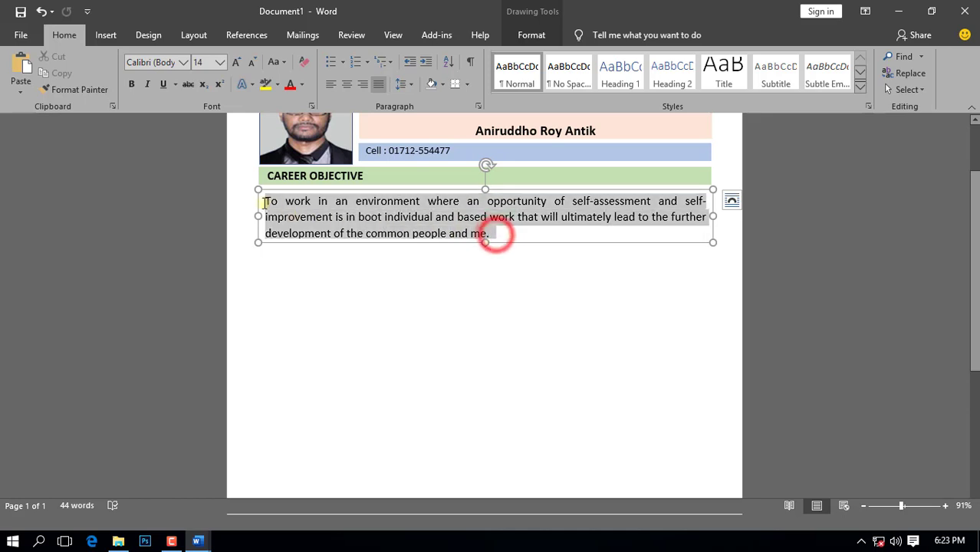
pyautogui.click(219, 62)
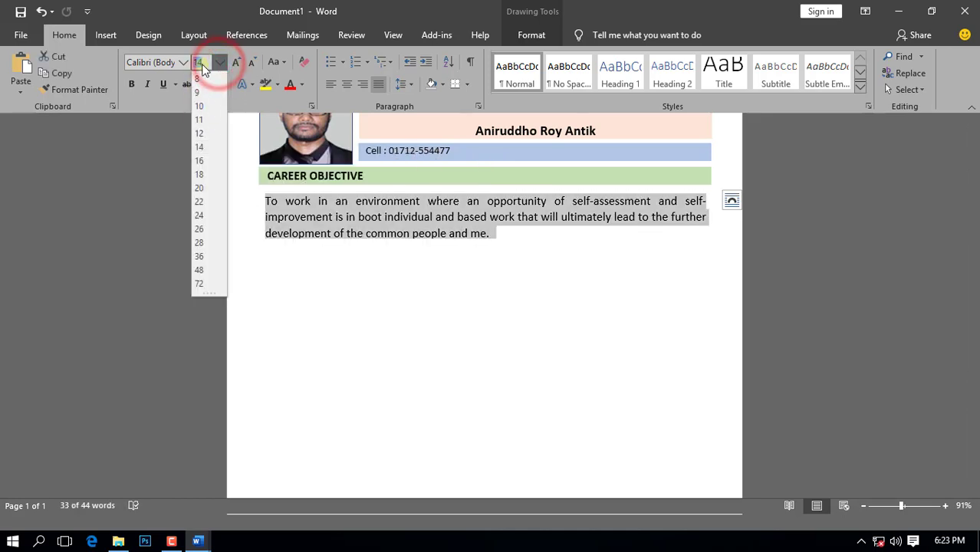
pyautogui.click(203, 62)
pyautogui.moveTo(207, 63); pyautogui.dragTo(188, 64)
pyautogui.write('1')
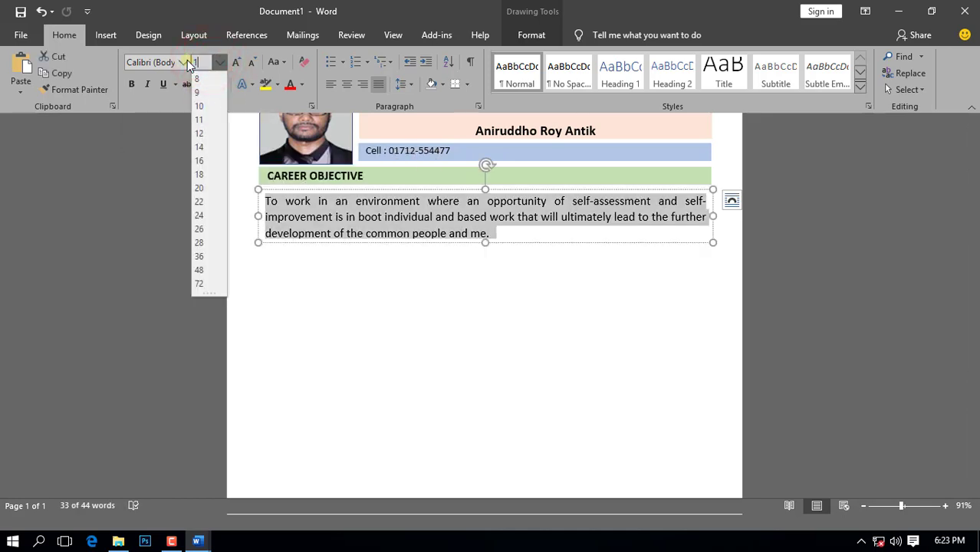
pyautogui.press('Return')
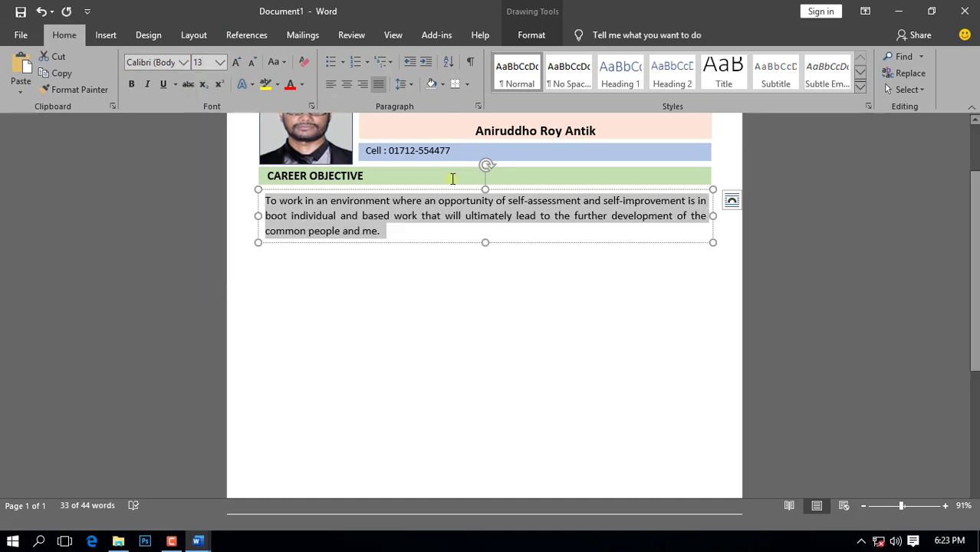
pyautogui.click(490, 290)
pyautogui.scroll(1, 541, 324)
pyautogui.scroll(-3, 541, 324)
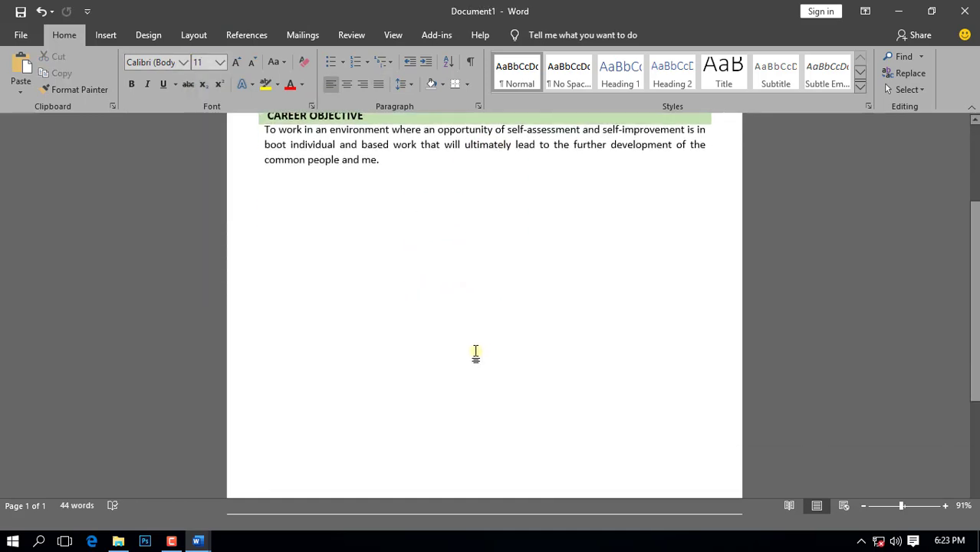
# Step: Draw a rectangle below the objective paragraph and fill it with Orange, Lighter 80%
pyautogui.click(109, 36)
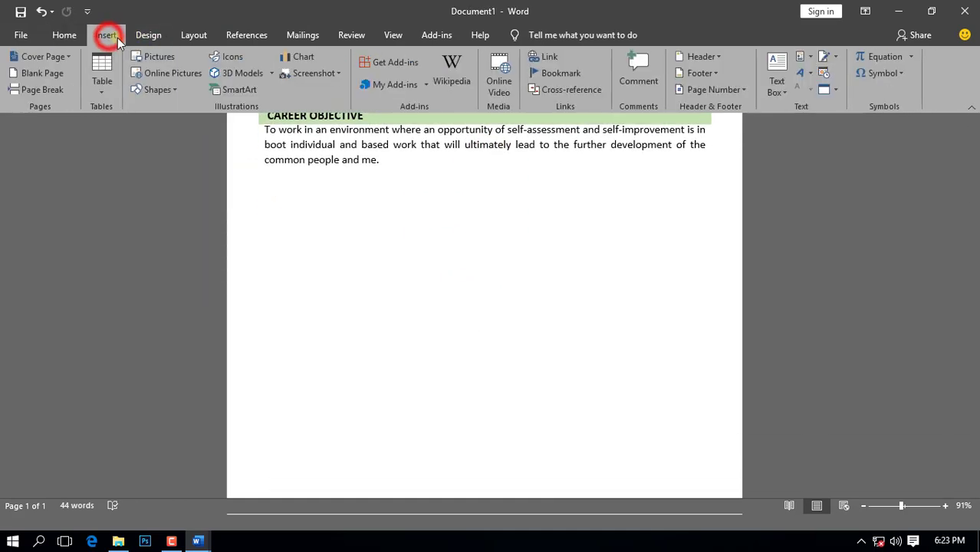
pyautogui.click(157, 90)
pyautogui.click(181, 125)
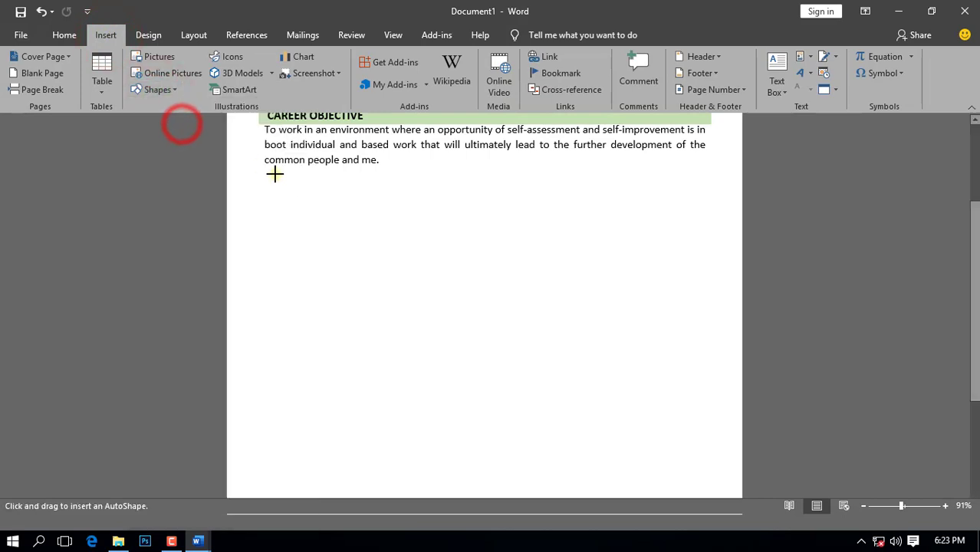
pyautogui.moveTo(265, 167)
pyautogui.mouseDown()
pyautogui.moveTo(459, 194)
pyautogui.moveTo(500, 186)
pyautogui.moveTo(481, 188)
pyautogui.mouseUp()
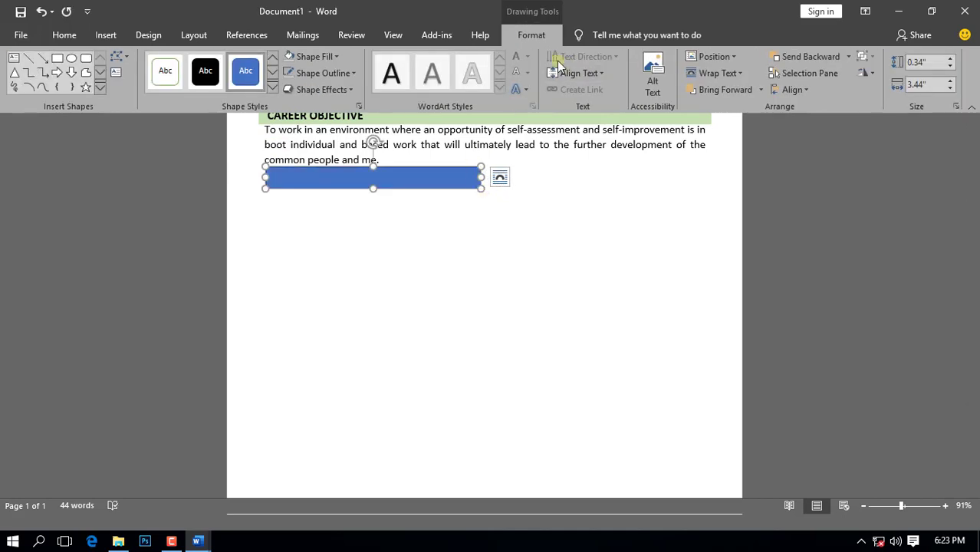
pyautogui.click(334, 56)
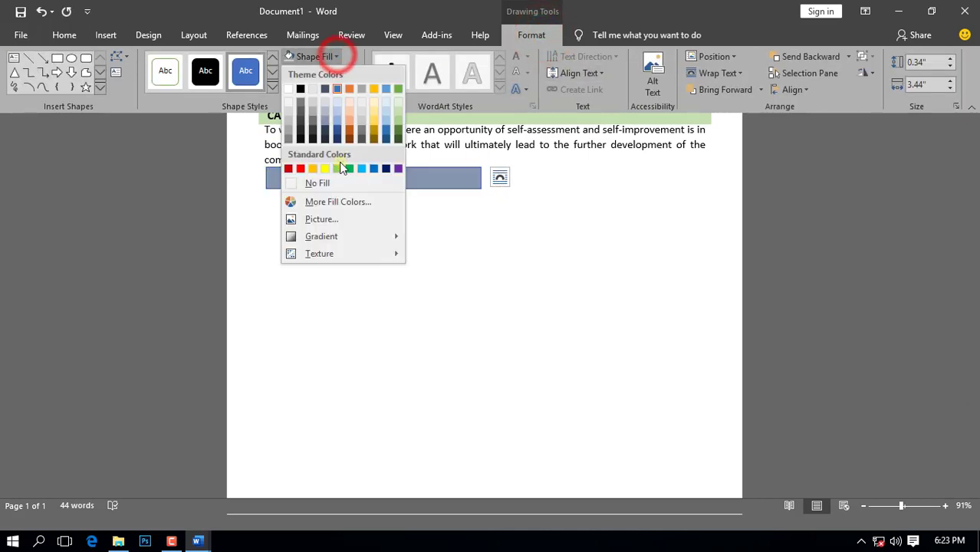
pyautogui.click(349, 102)
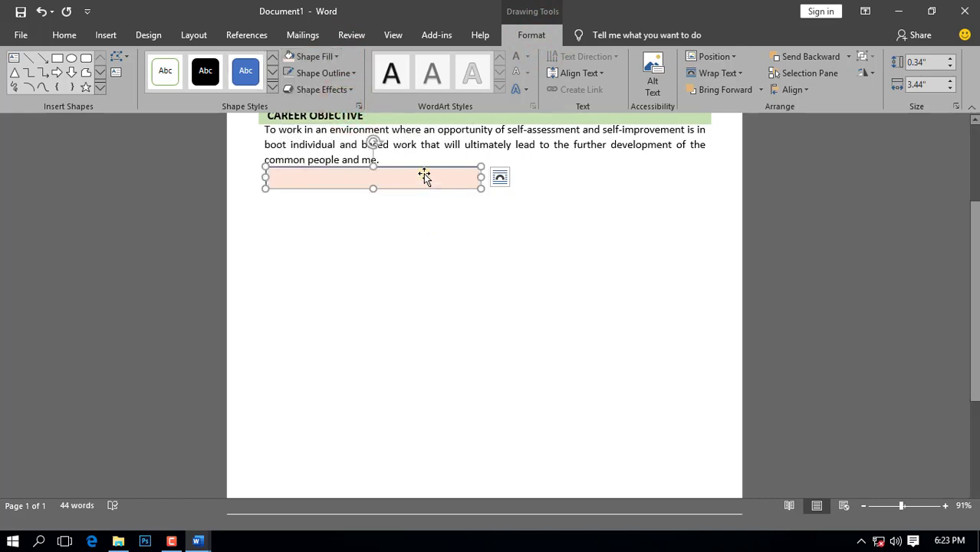
# Step: Copy the peach rectangle and paste a duplicate just below it
pyautogui.click(64, 34)
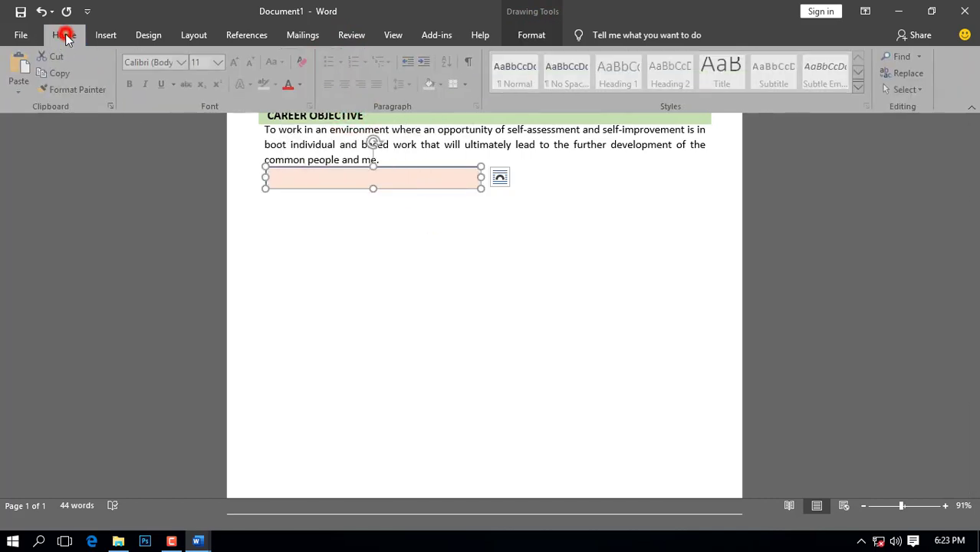
pyautogui.click(63, 78)
pyautogui.click(21, 77)
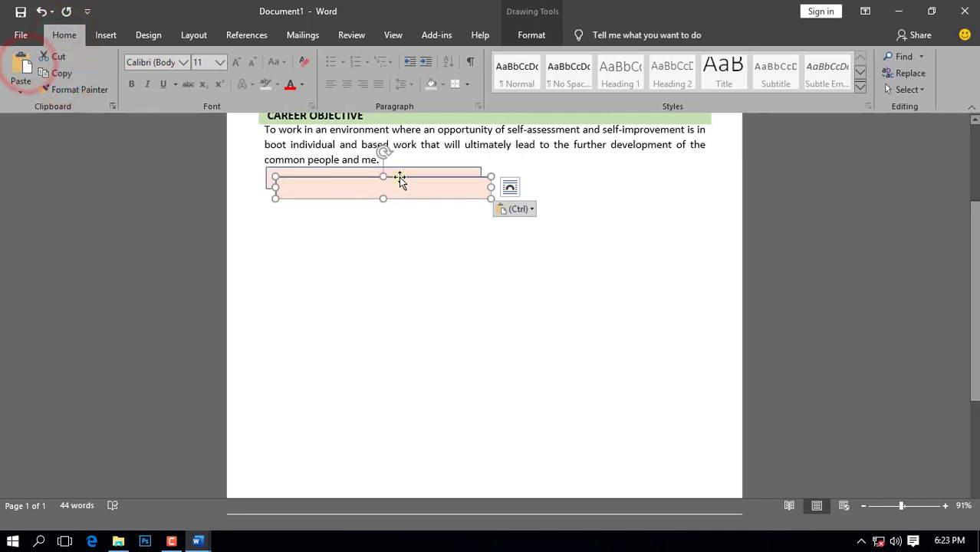
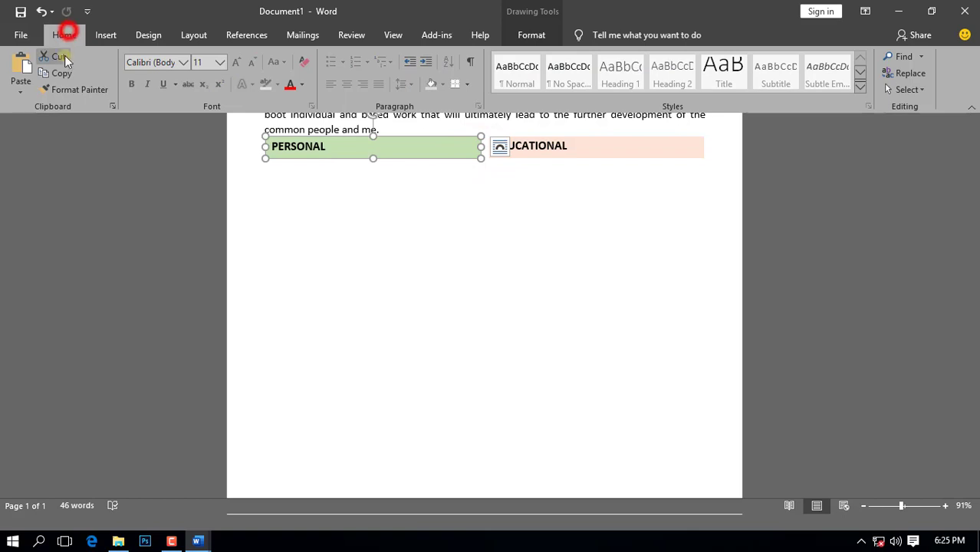
# Step: Duplicate the green bar and place the copy below PERSONAL as a tall panel
pyautogui.click(61, 73)
pyautogui.click(23, 67)
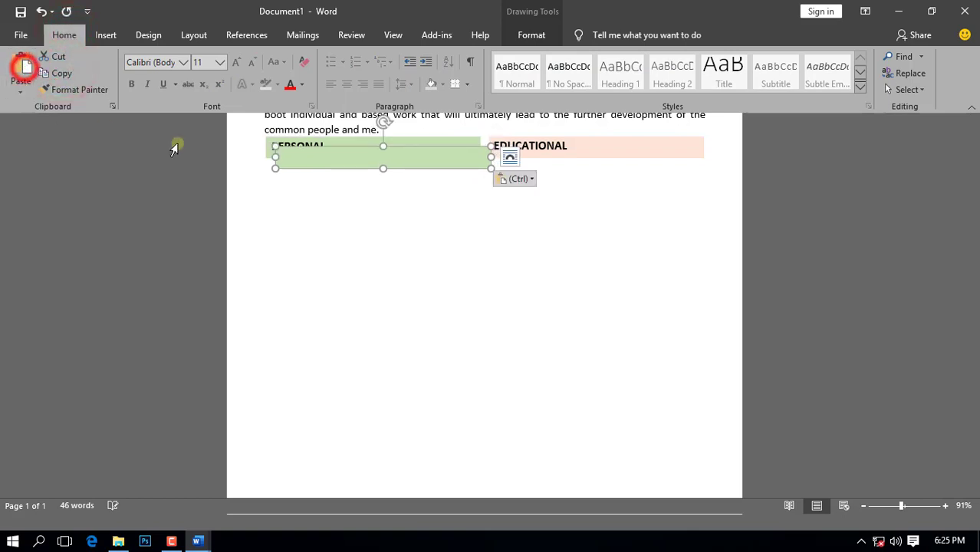
pyautogui.moveTo(374, 148); pyautogui.dragTo(378, 394)
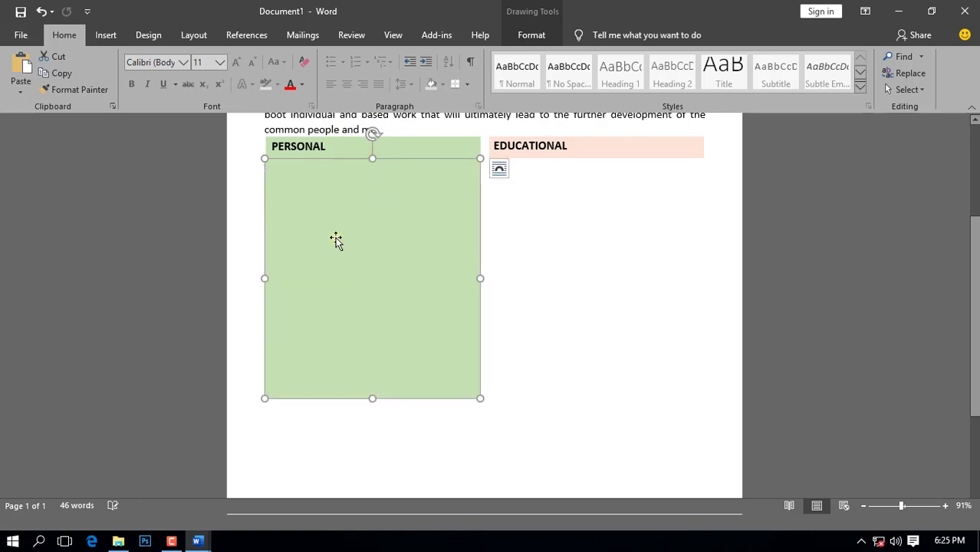
# Step: Draw a text box over the green panel with no fill and no outline
pyautogui.click(106, 35)
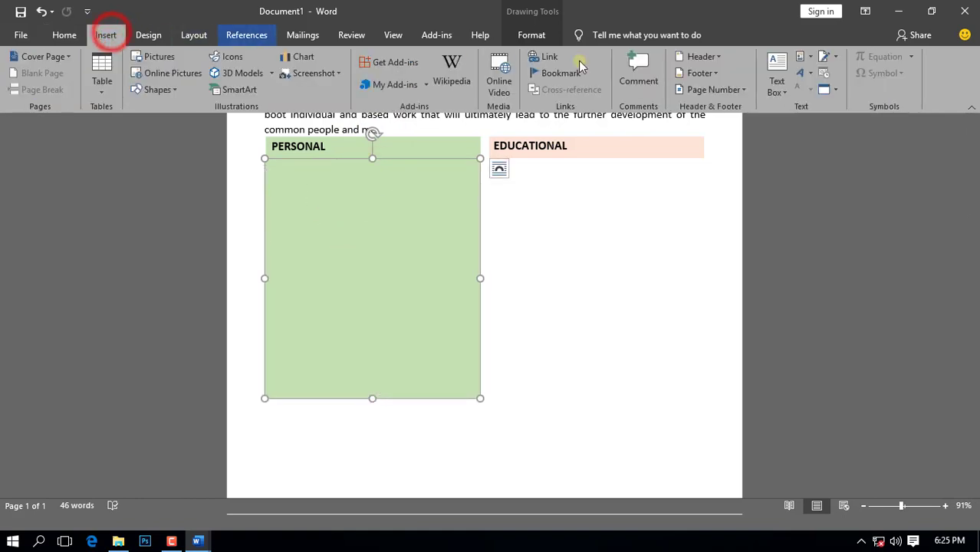
pyautogui.click(770, 85)
pyautogui.click(716, 396)
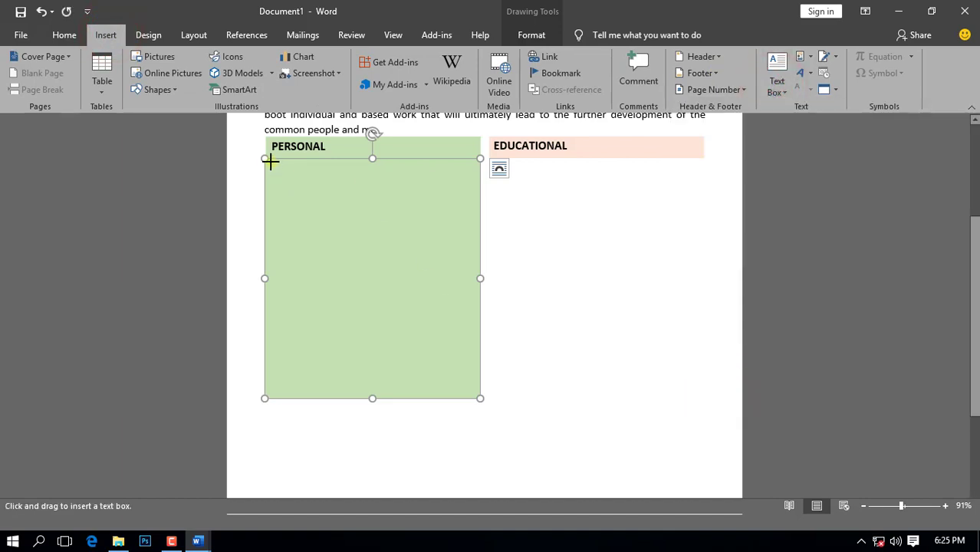
pyautogui.moveTo(270, 160)
pyautogui.mouseDown()
pyautogui.moveTo(452, 304)
pyautogui.moveTo(471, 390)
pyautogui.mouseUp()
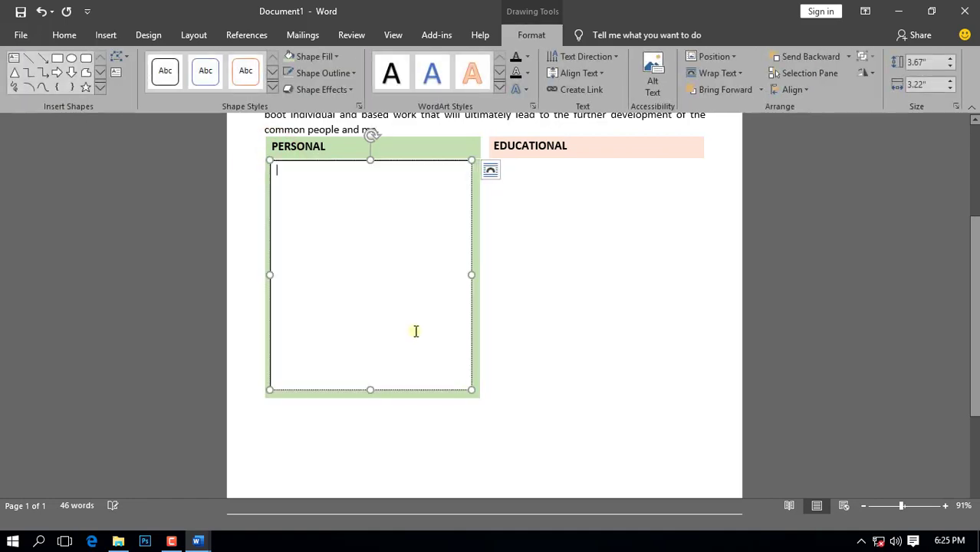
pyautogui.click(338, 59)
pyautogui.click(325, 182)
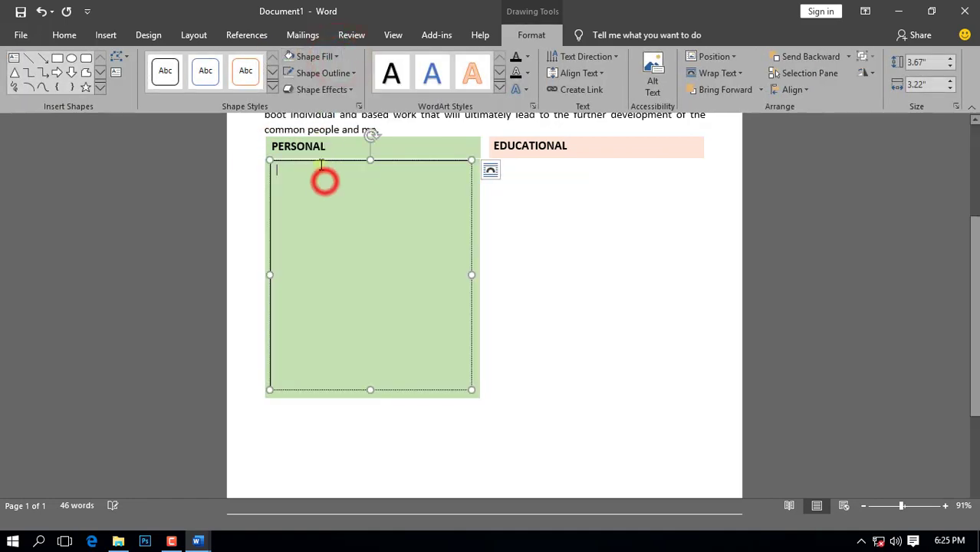
pyautogui.click(351, 73)
pyautogui.click(328, 197)
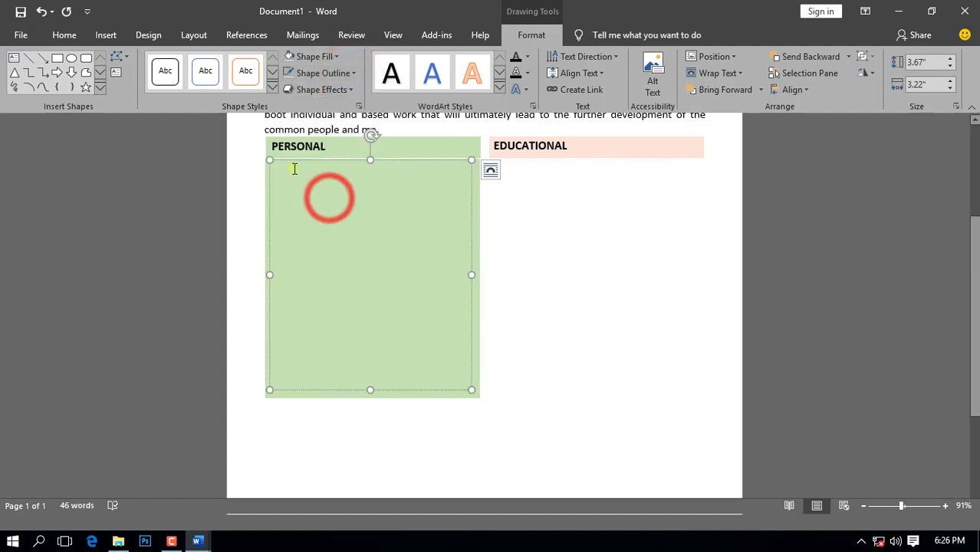
pyautogui.click(61, 35)
# Step: Type a 13 pt Name line with the candidate's full name, removing the extra tab
pyautogui.click(201, 61)
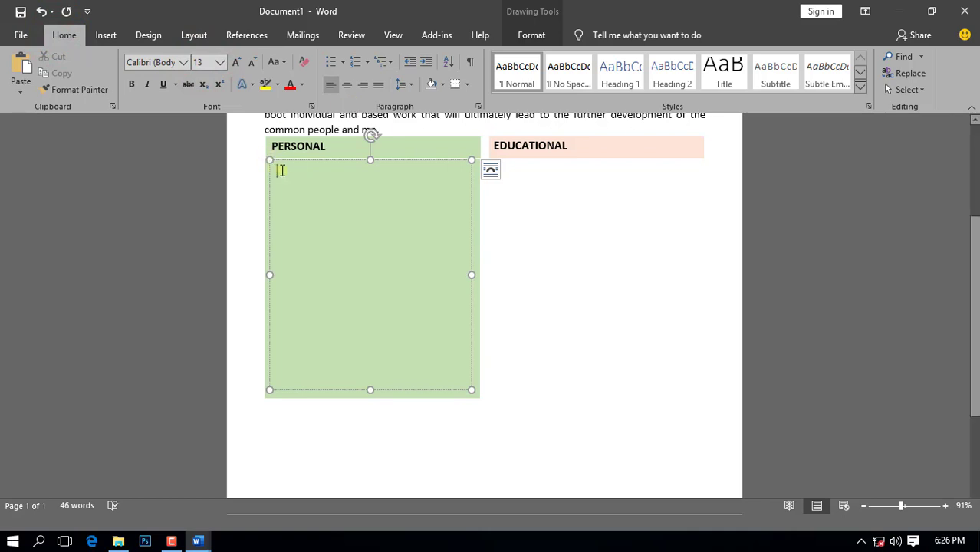
pyautogui.write('Name')
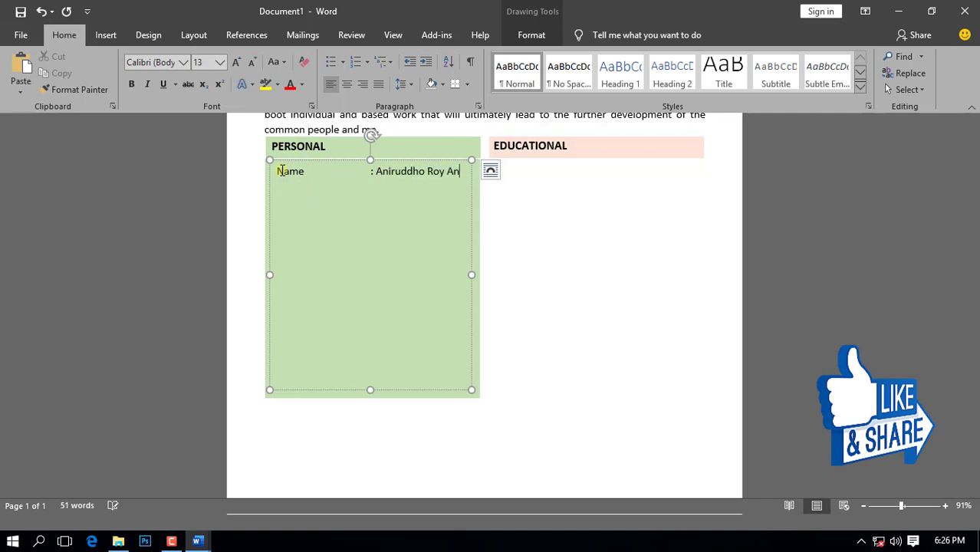
pyautogui.click(356, 173)
pyautogui.press('BackSpace')
pyautogui.click(441, 176)
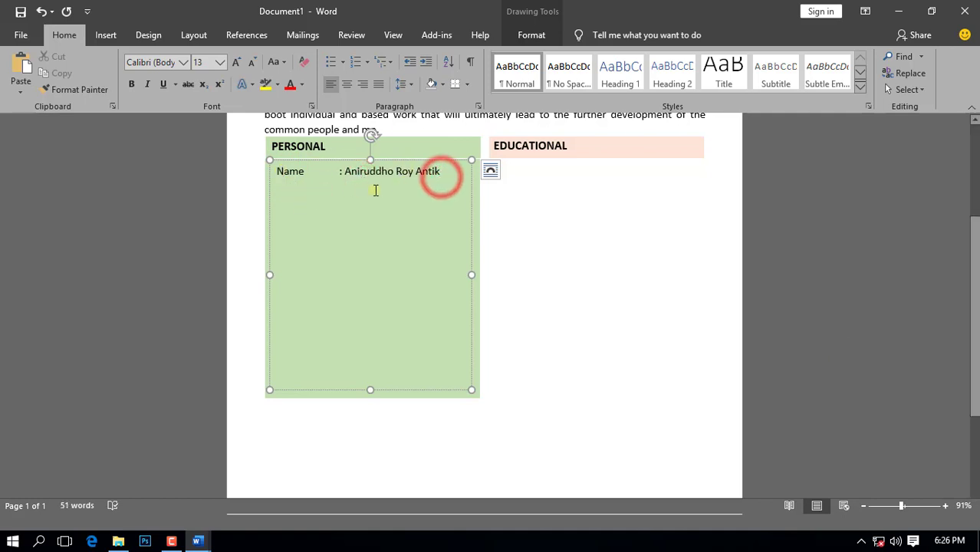
pyautogui.click(200, 539)
# Step: Copy the Name-to-Languages rows from CAREER OBJECTIVE and paste them over the Name line
pyautogui.click(252, 434)
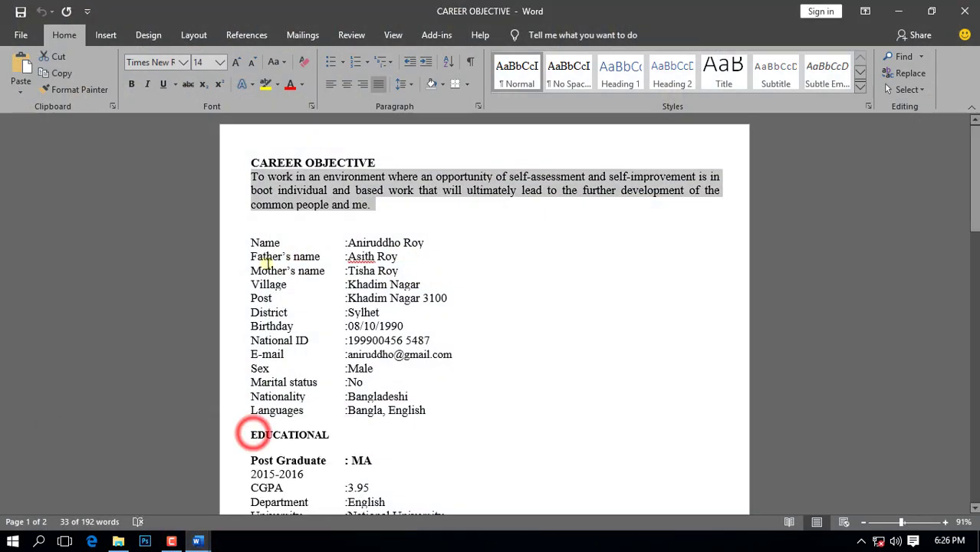
pyautogui.moveTo(252, 242); pyautogui.dragTo(448, 411)
pyautogui.hotkey('ctrl', 'c')
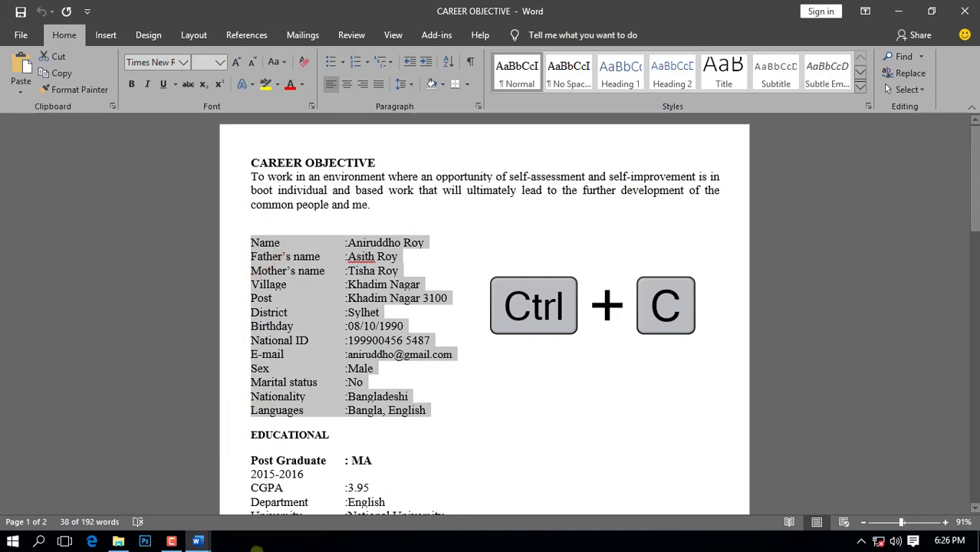
pyautogui.click(198, 540)
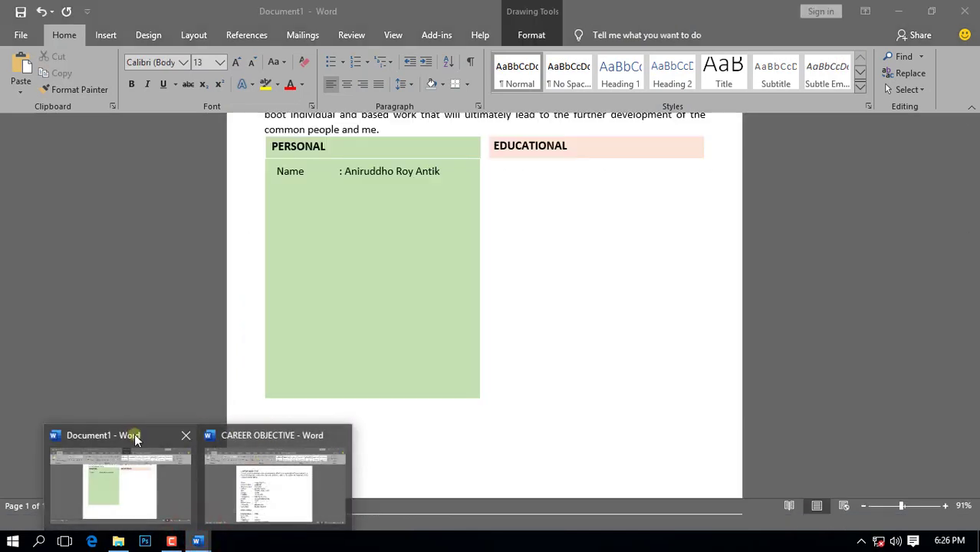
pyautogui.click(134, 434)
pyautogui.moveTo(277, 173); pyautogui.dragTo(447, 185)
pyautogui.hotkey('ctrl', 'v')
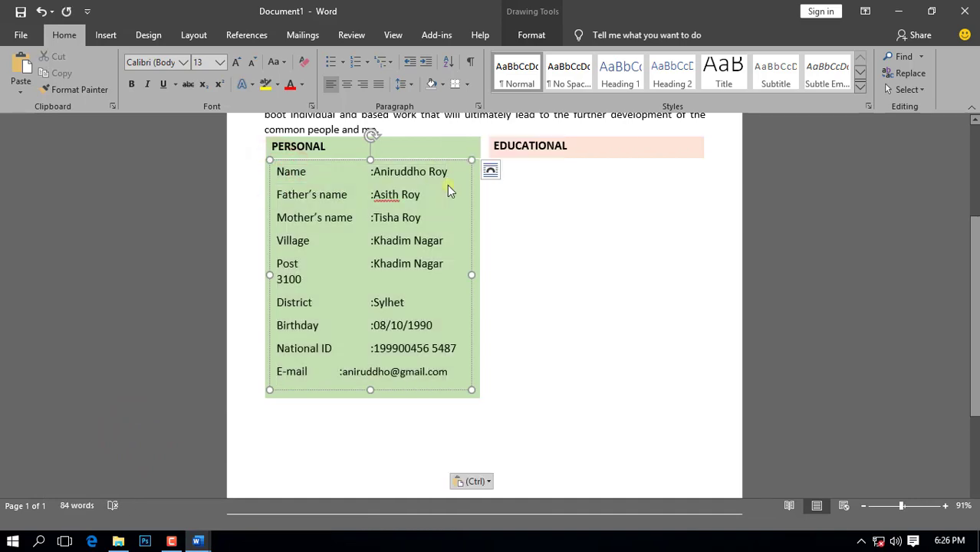
pyautogui.hotkey('ctrl', 'a')
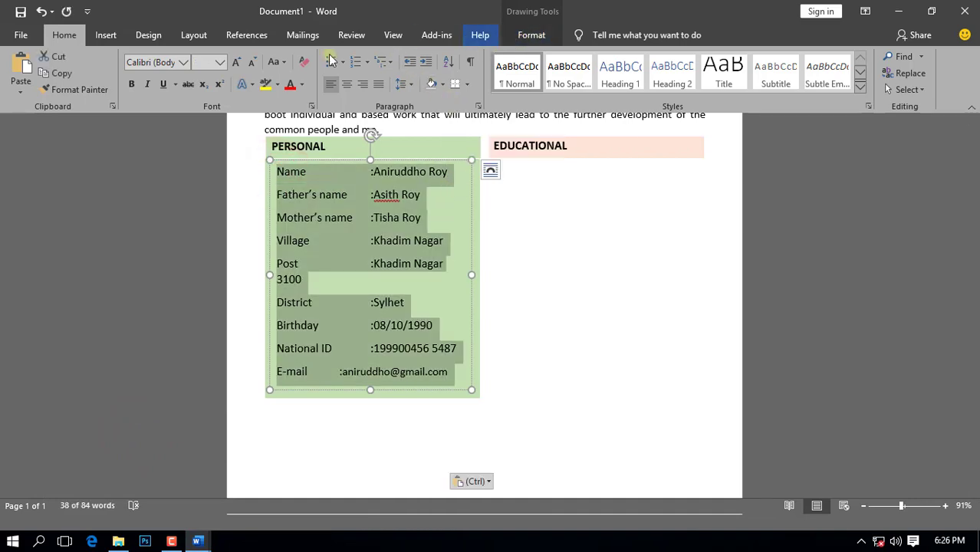
# Step: Set all personal-details rows to 13 pt with 0.85 multiple line spacing
pyautogui.click(205, 67)
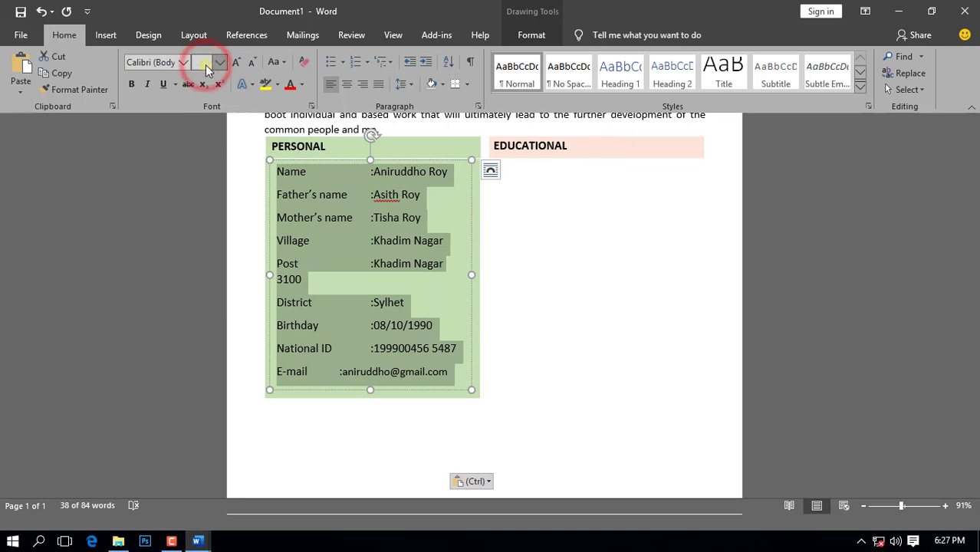
pyautogui.press('Return')
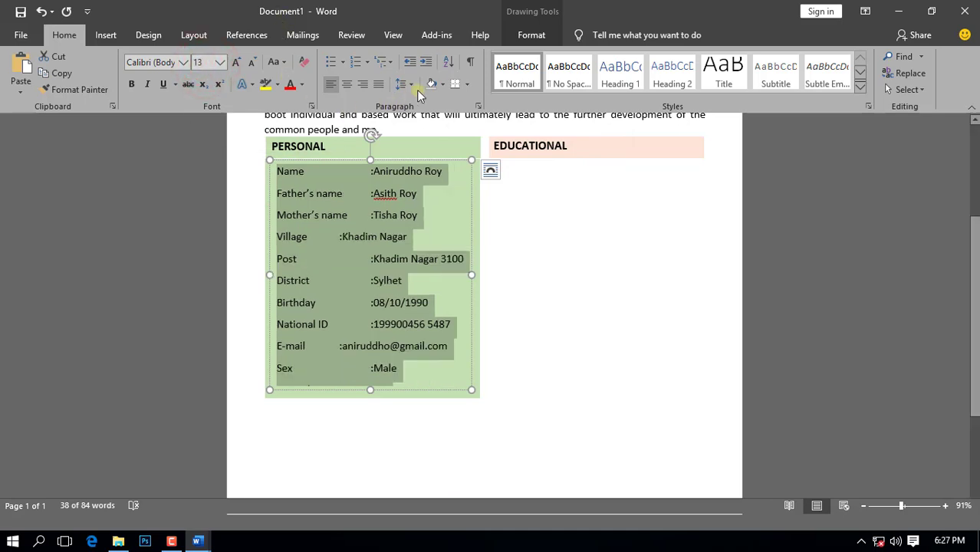
pyautogui.click(412, 87)
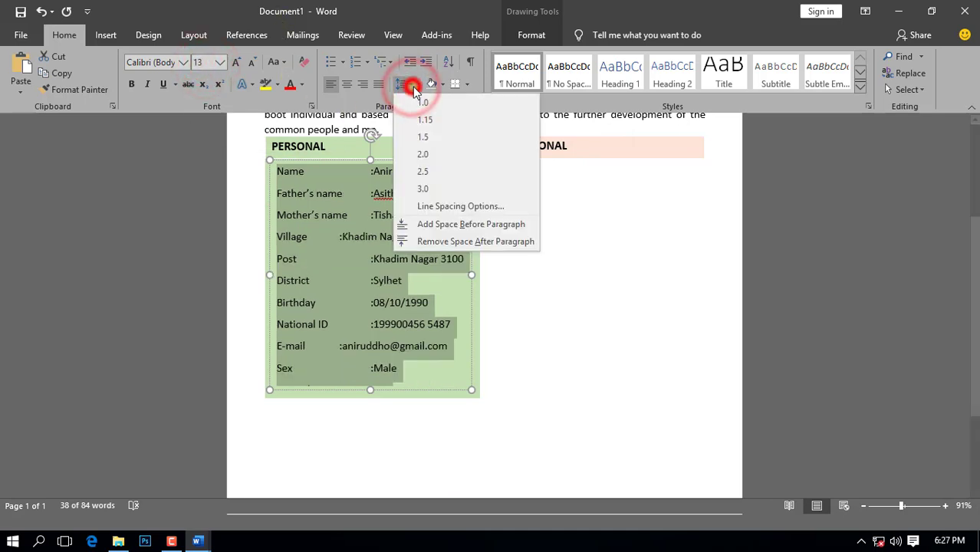
pyautogui.click(458, 207)
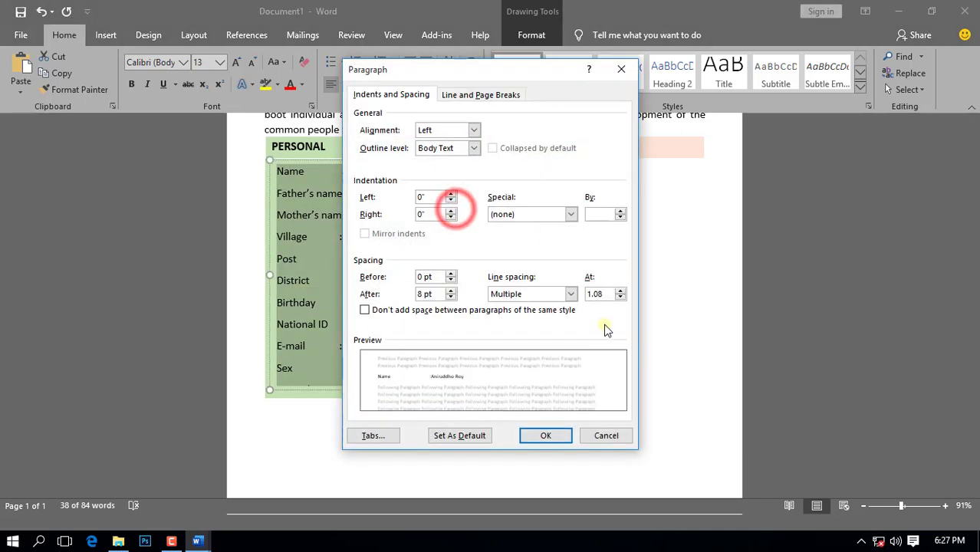
pyautogui.press('BackSpace')
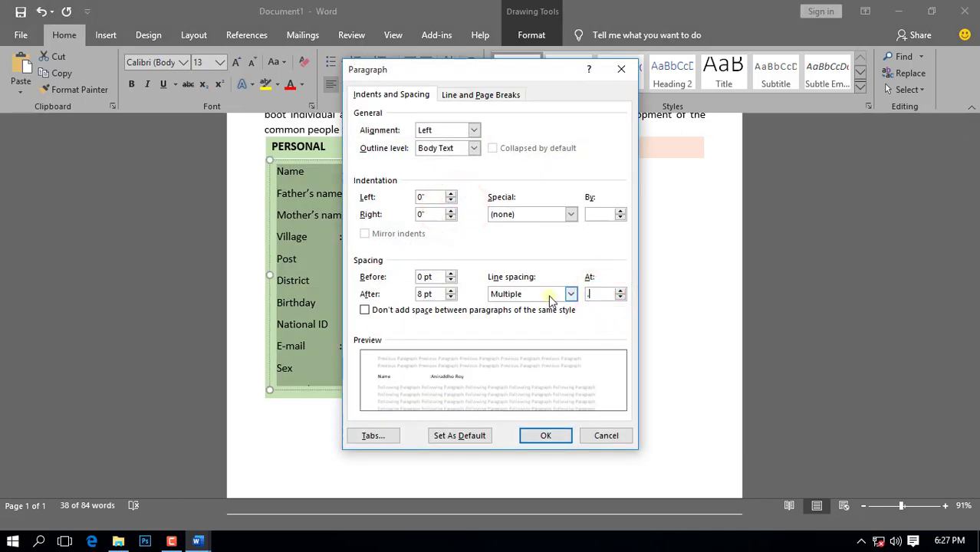
pyautogui.click(546, 435)
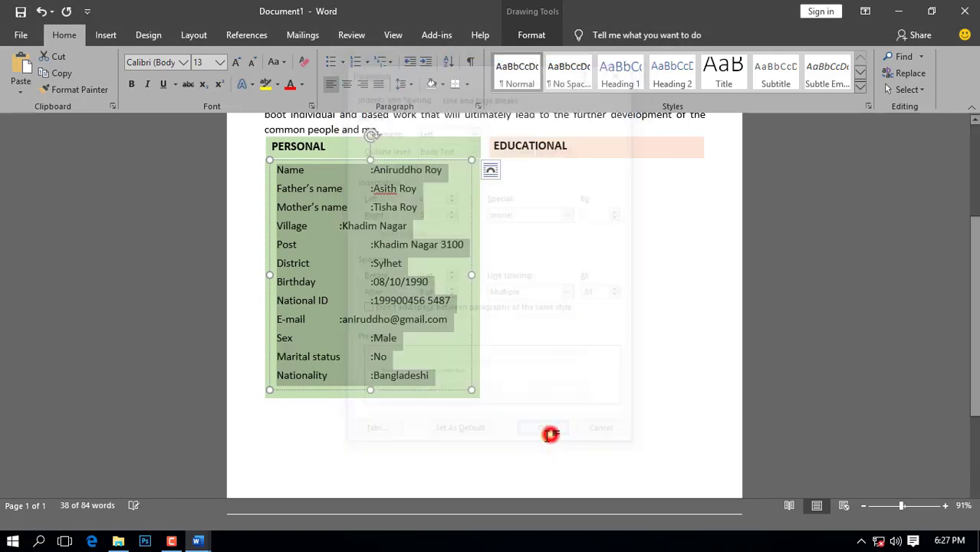
pyautogui.click(444, 427)
pyautogui.scroll(-3, 529, 421)
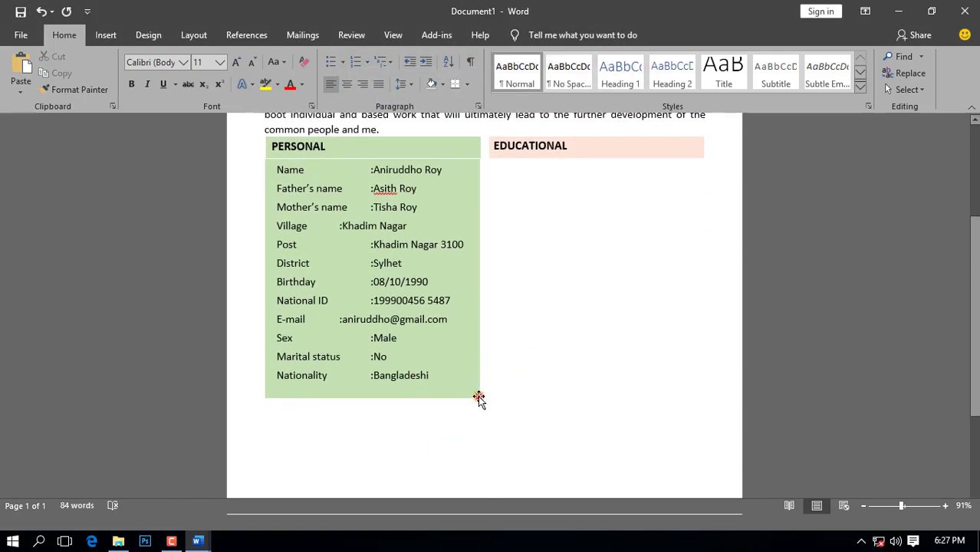
pyautogui.click(478, 397)
# Step: Fill the personal-details box Blue, Accent 1, Lighter 80% and shorten it to fit
pyautogui.click(529, 34)
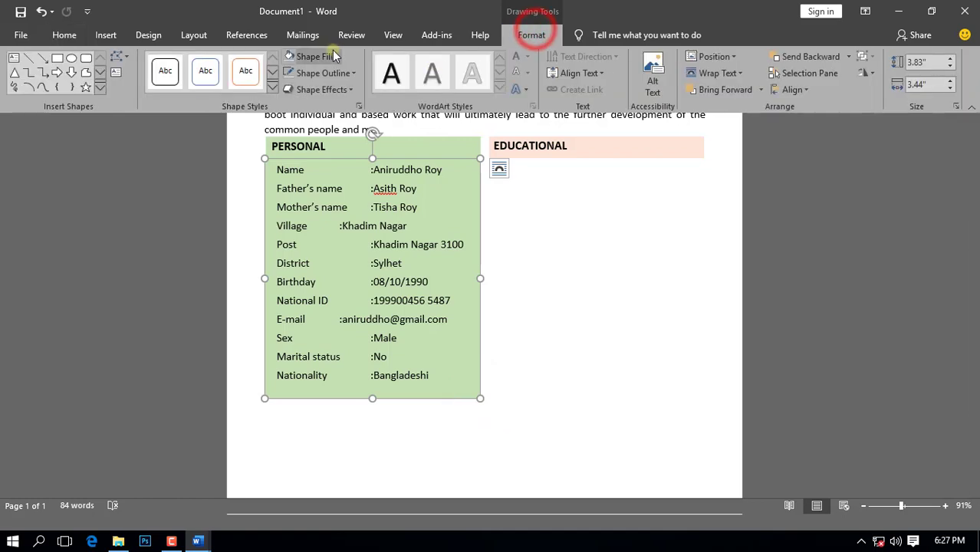
pyautogui.click(338, 56)
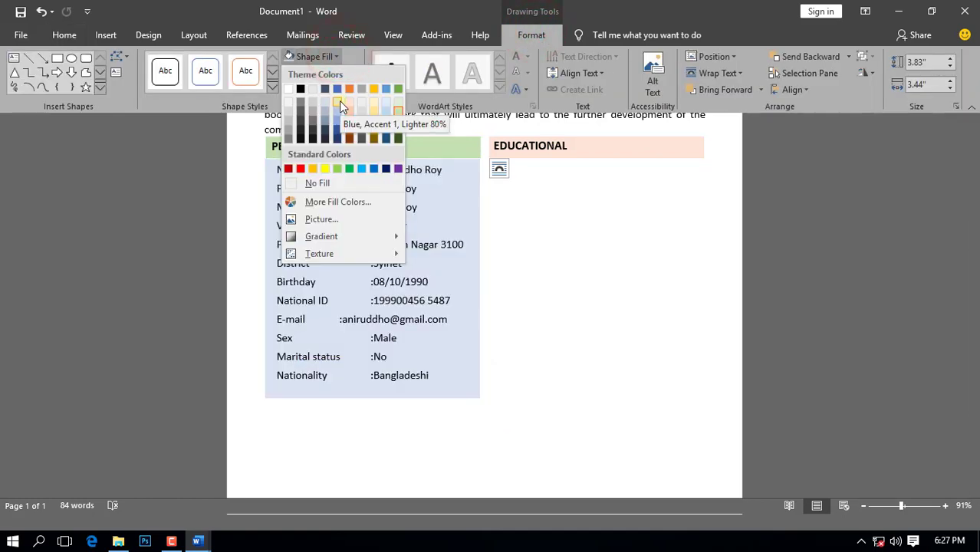
pyautogui.click(339, 100)
pyautogui.moveTo(373, 398); pyautogui.dragTo(382, 382)
# Step: Add a tab before the Village value to align it with the other values
pyautogui.scroll(-3, 682, 418)
pyautogui.scroll(3, 681, 417)
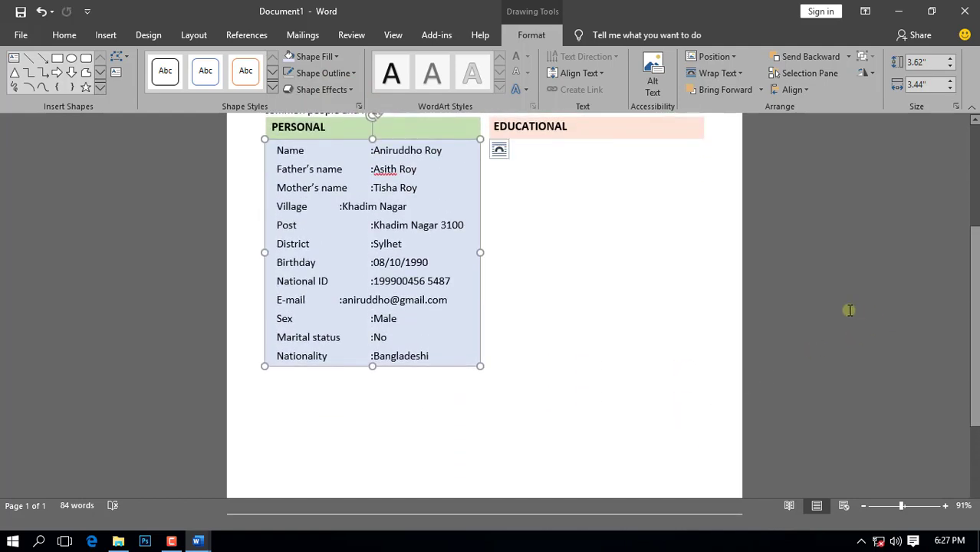
pyautogui.click(339, 208)
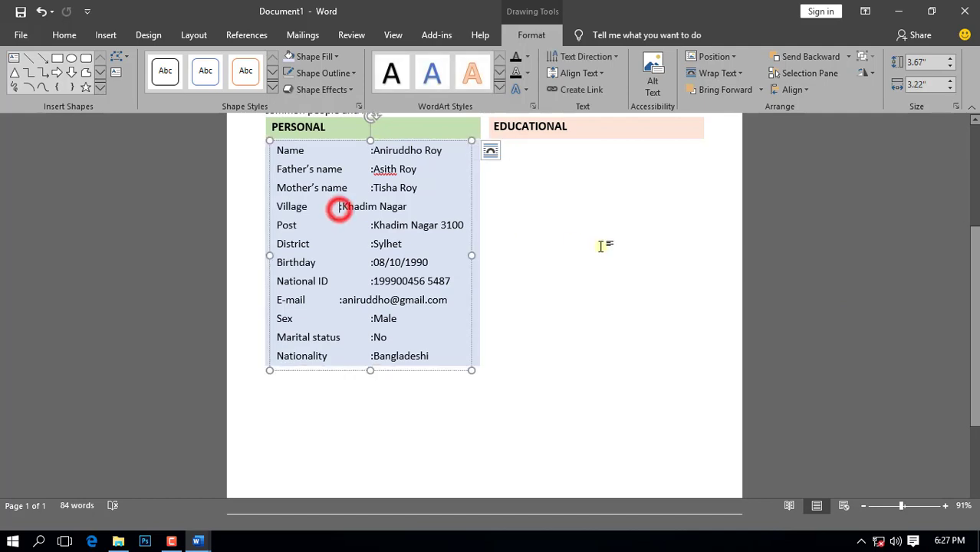
pyautogui.press('Tab')
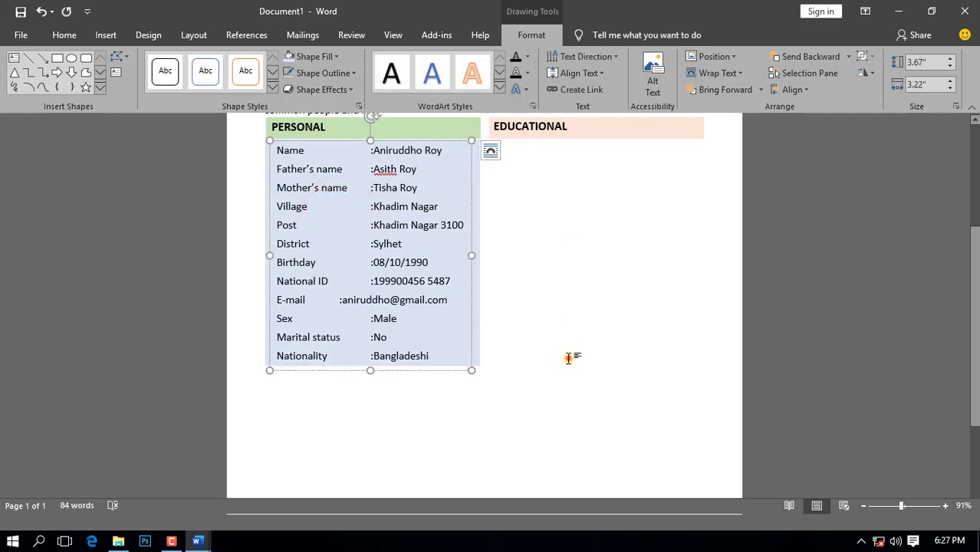
pyautogui.scroll(4, 568, 358)
pyautogui.click(568, 358)
pyautogui.click(476, 317)
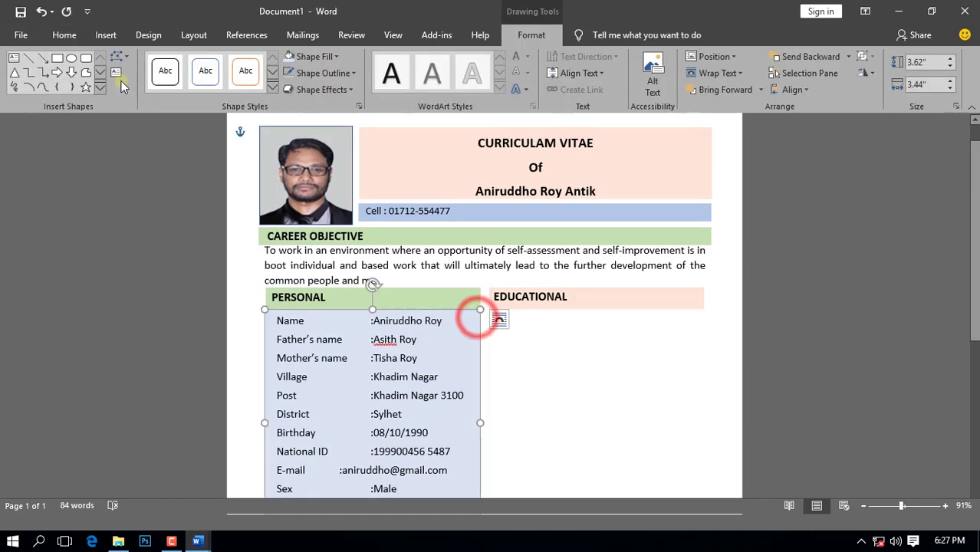
pyautogui.click(63, 35)
# Step: Duplicate the personal-details box and move the copy under the EDUCATIONAL bar
pyautogui.click(57, 71)
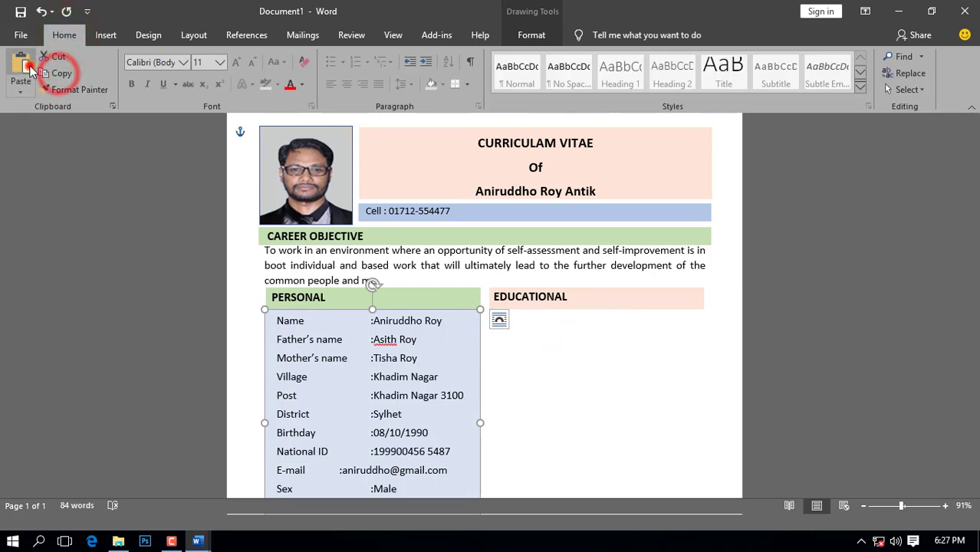
pyautogui.click(23, 66)
pyautogui.moveTo(457, 320); pyautogui.dragTo(669, 312)
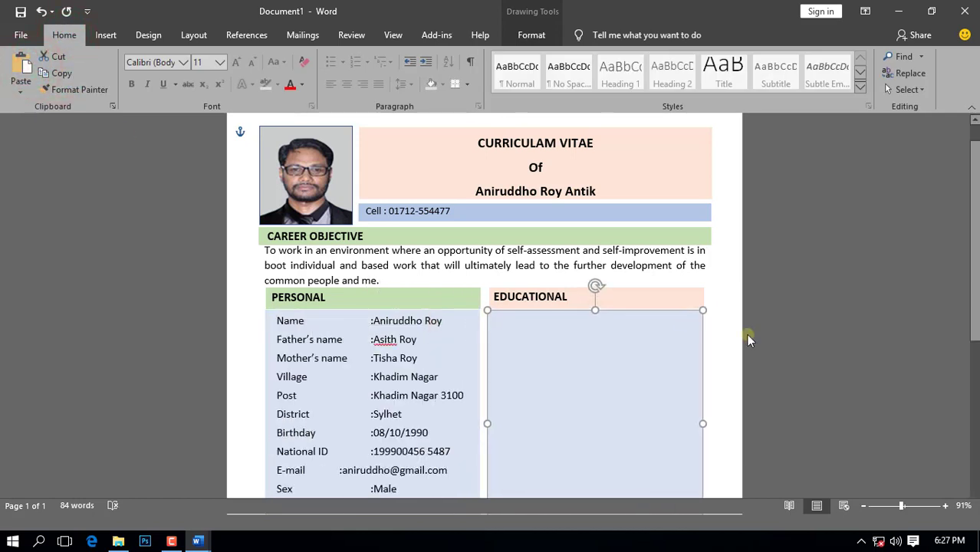
pyautogui.scroll(-3, 755, 339)
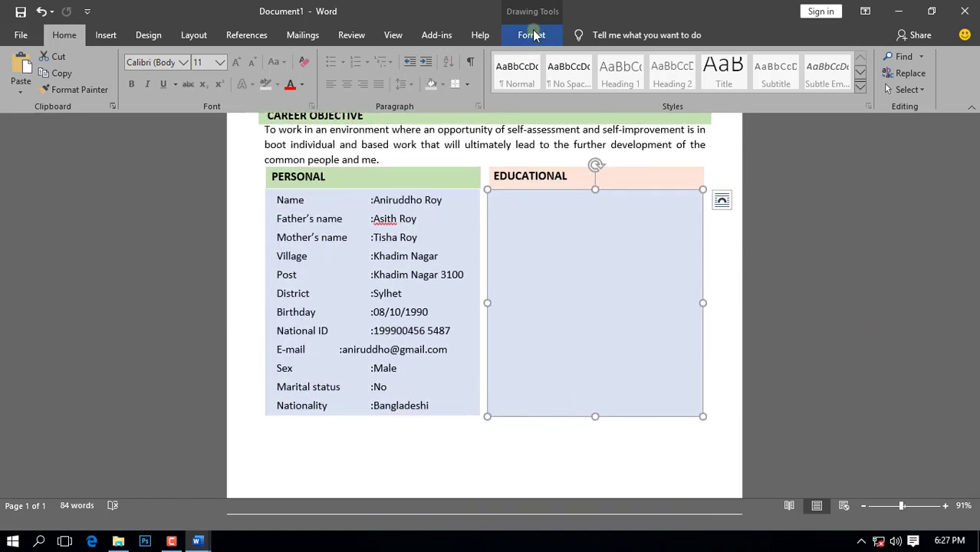
# Step: Fill the EDUCATIONAL box light green and stretch it to about 5.54 inches tall
pyautogui.click(535, 36)
pyautogui.click(335, 56)
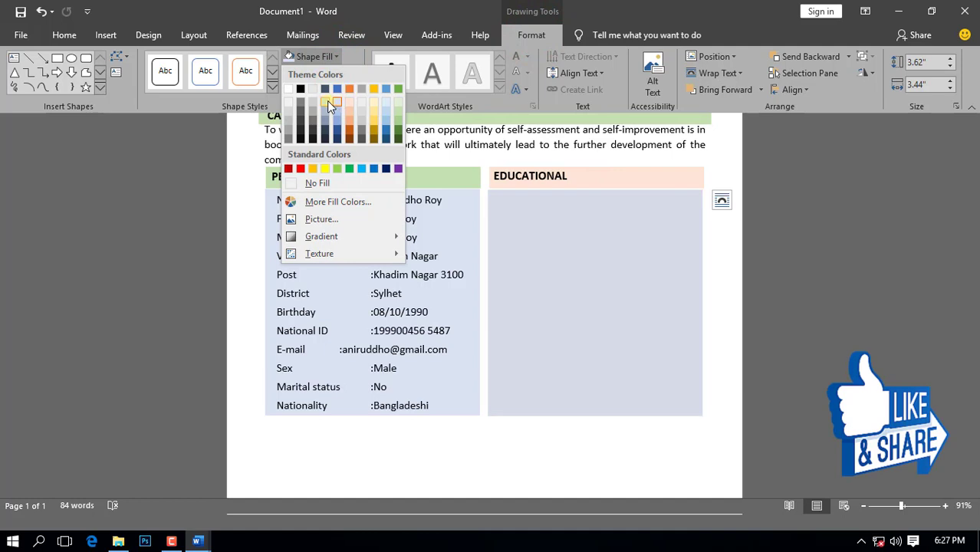
pyautogui.click(396, 103)
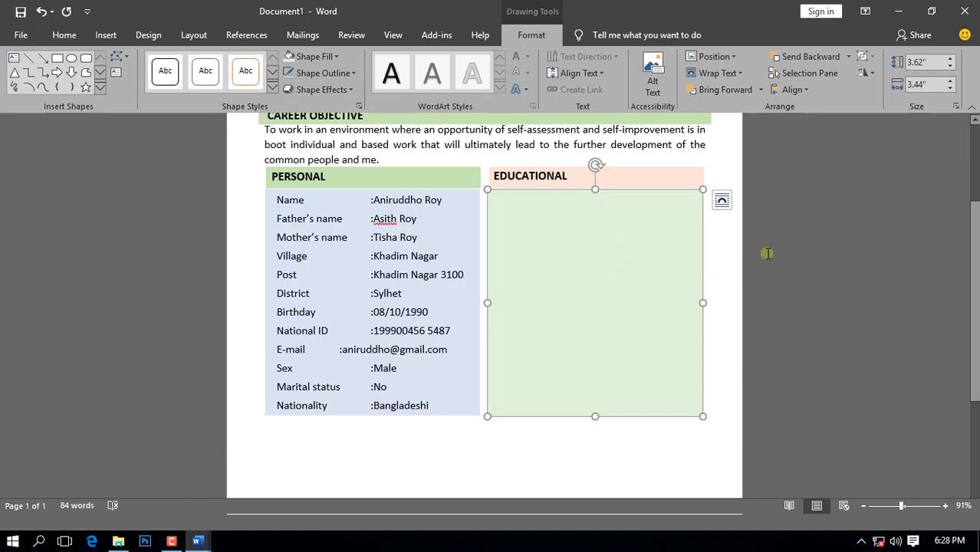
pyautogui.moveTo(594, 418); pyautogui.dragTo(594, 484)
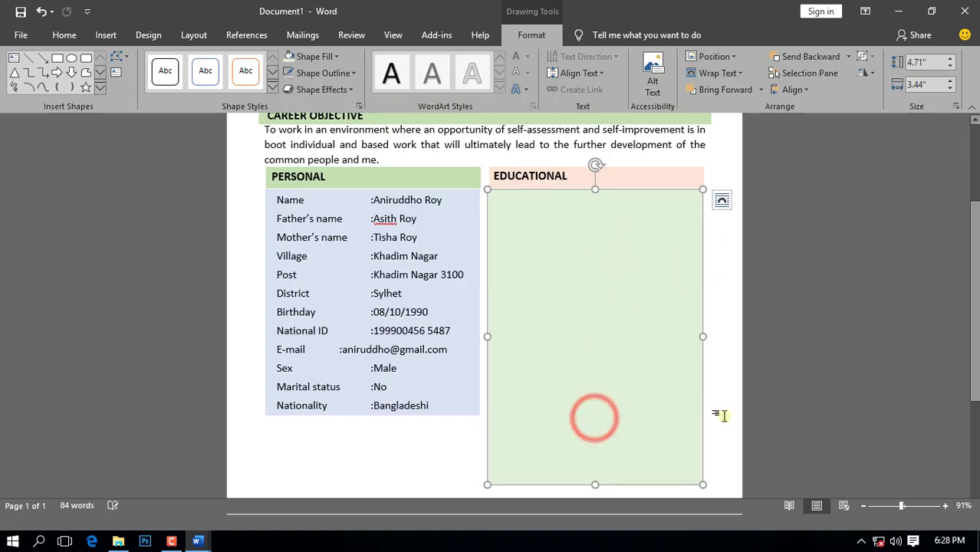
pyautogui.scroll(-4, 805, 376)
pyautogui.moveTo(594, 305); pyautogui.dragTo(600, 354)
pyautogui.scroll(4, 721, 318)
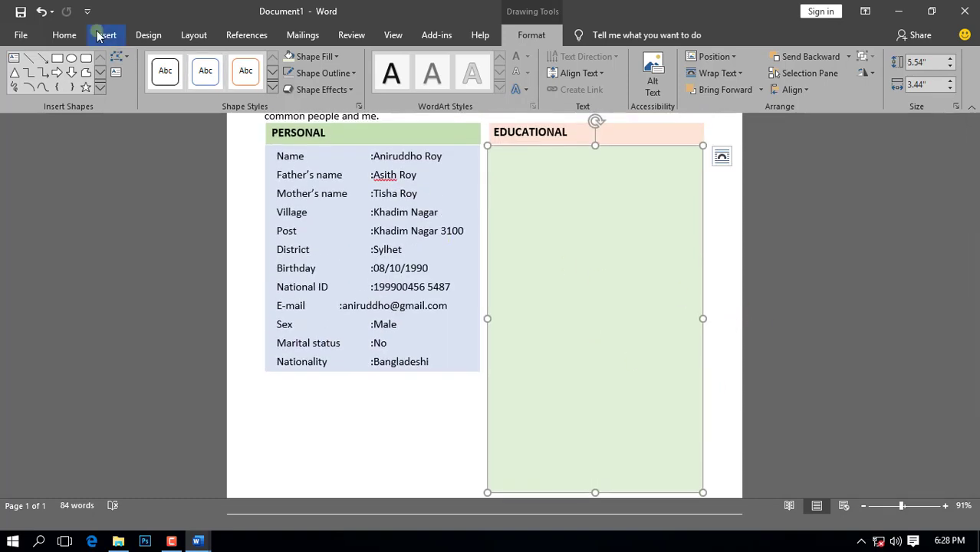
# Step: Draw a text box over the green EDUCATIONAL panel
pyautogui.click(105, 36)
pyautogui.click(776, 84)
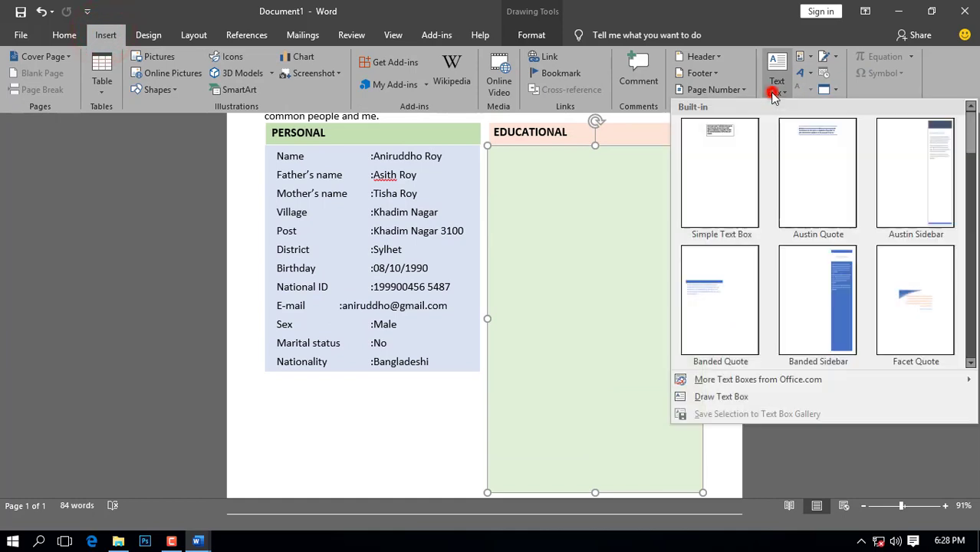
pyautogui.click(724, 396)
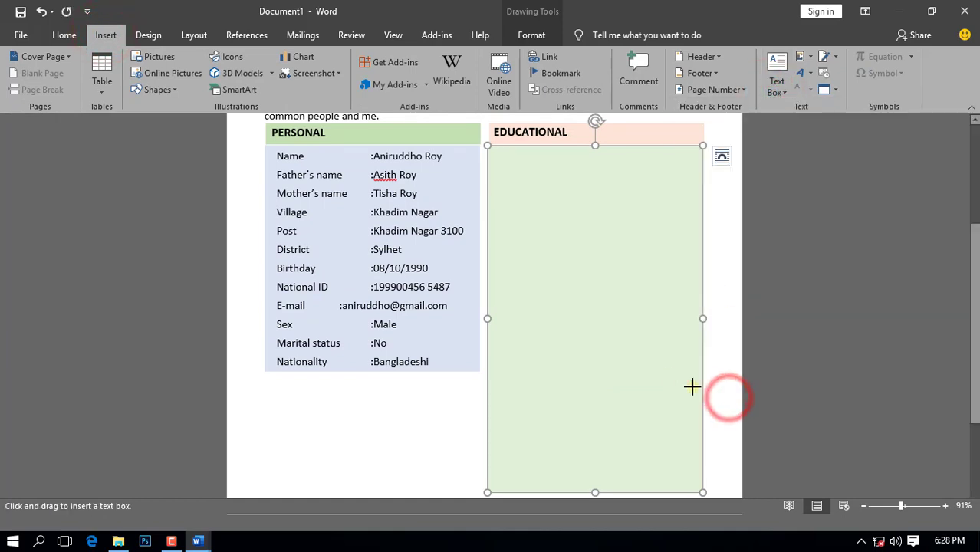
pyautogui.moveTo(542, 181); pyautogui.dragTo(699, 489)
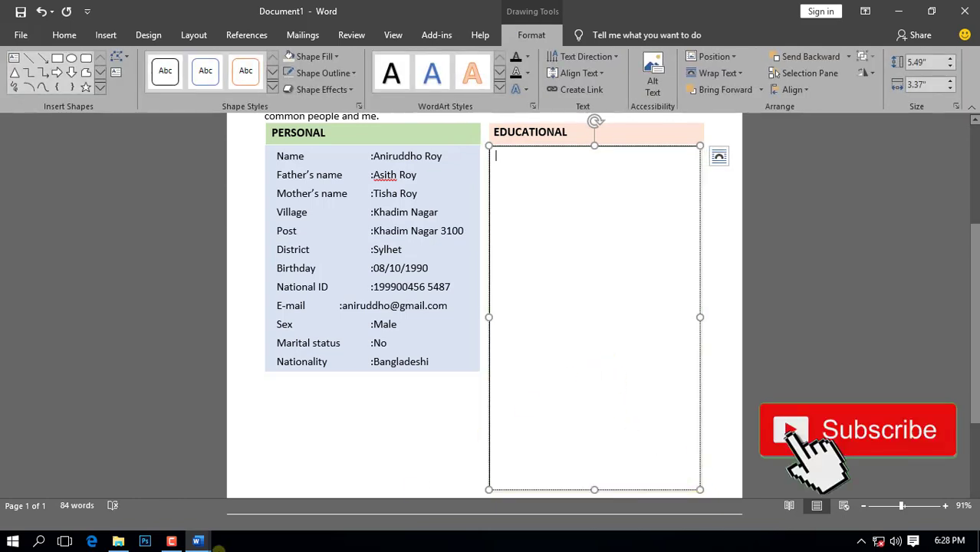
# Step: Copy the Post Graduate-to-GPA education details from CAREER OBJECTIVE and paste them into the box
pyautogui.moveTo(197, 537)
pyautogui.click(262, 441)
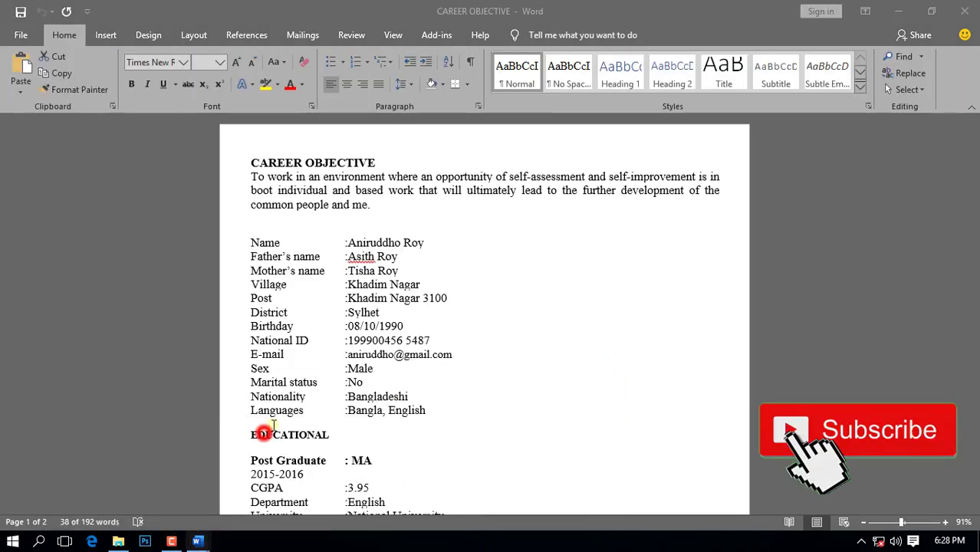
pyautogui.scroll(-6, 583, 331)
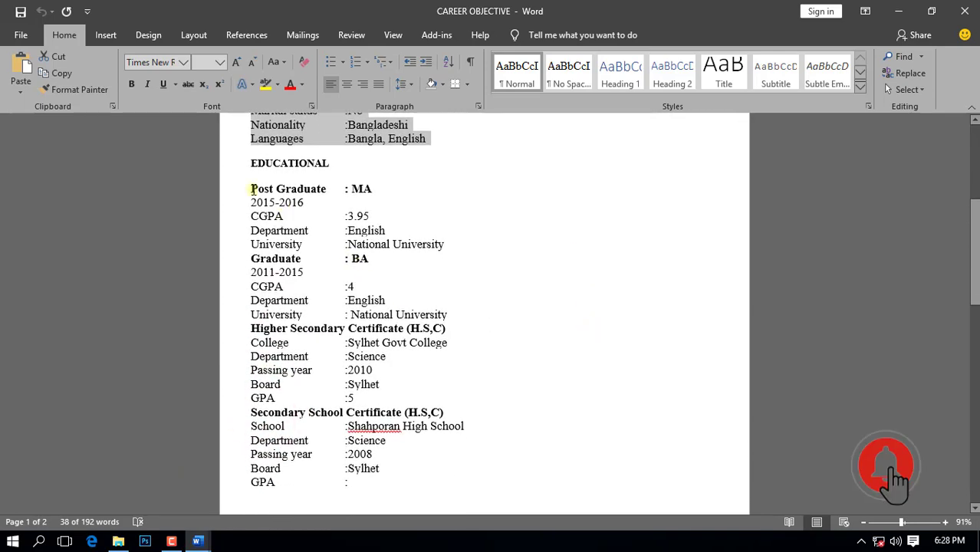
pyautogui.moveTo(251, 188); pyautogui.dragTo(448, 486)
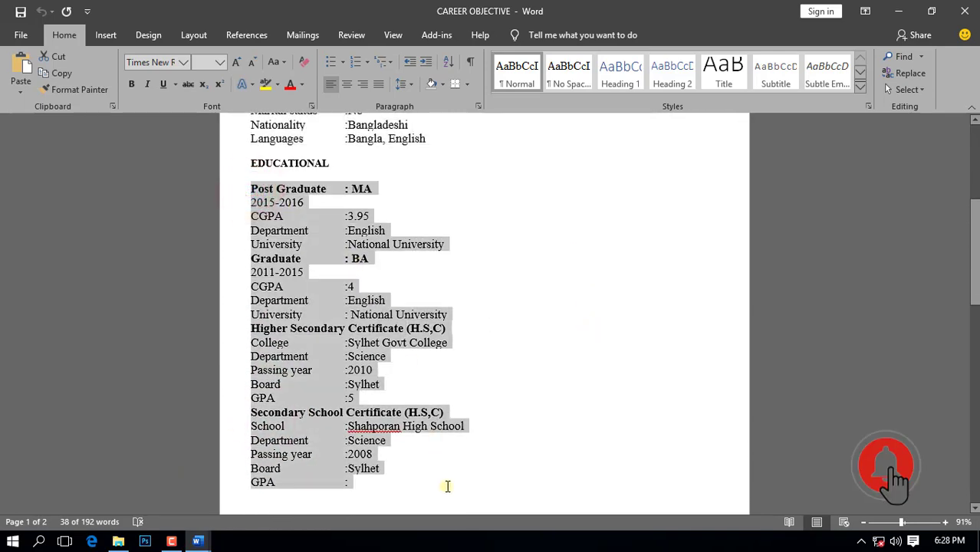
pyautogui.scroll(-3, 471, 479)
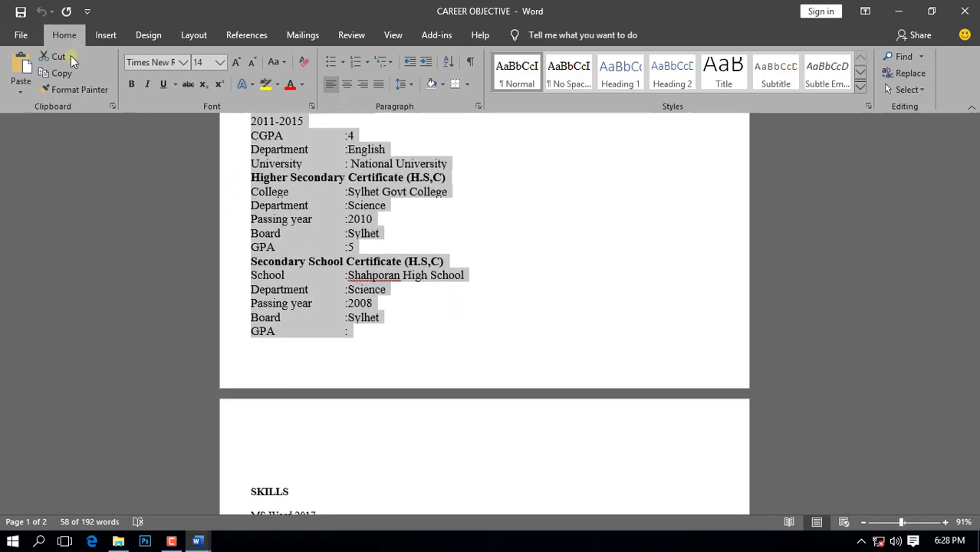
pyautogui.click(62, 74)
pyautogui.click(197, 540)
pyautogui.click(138, 439)
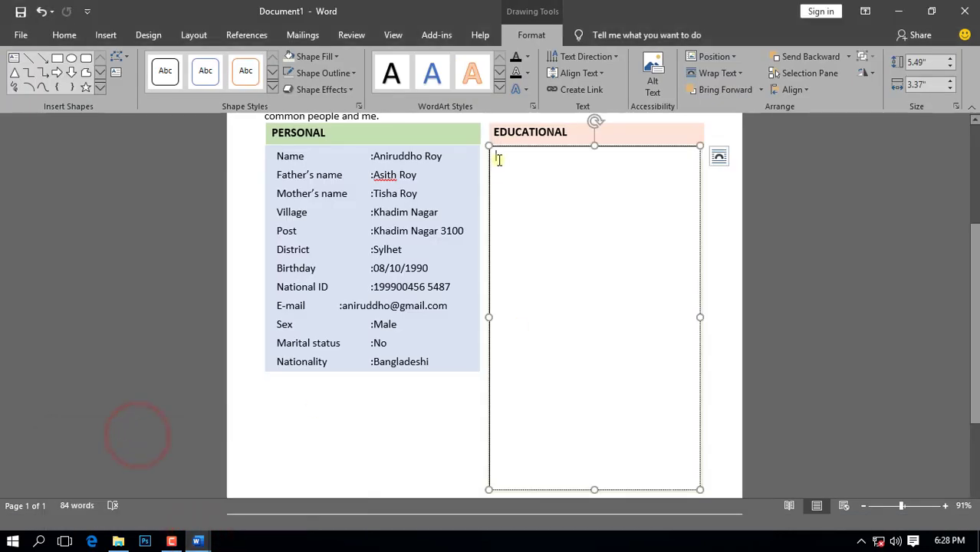
pyautogui.click(65, 34)
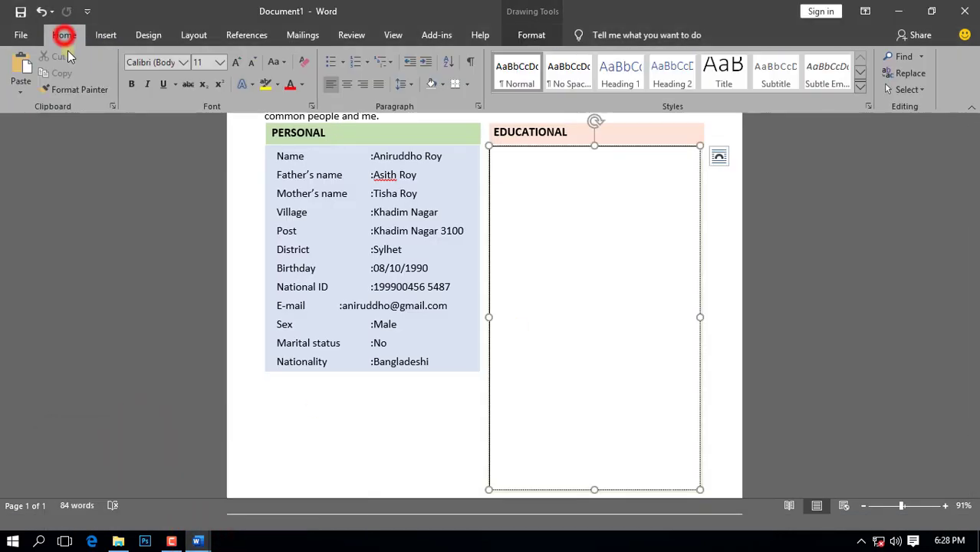
pyautogui.click(27, 68)
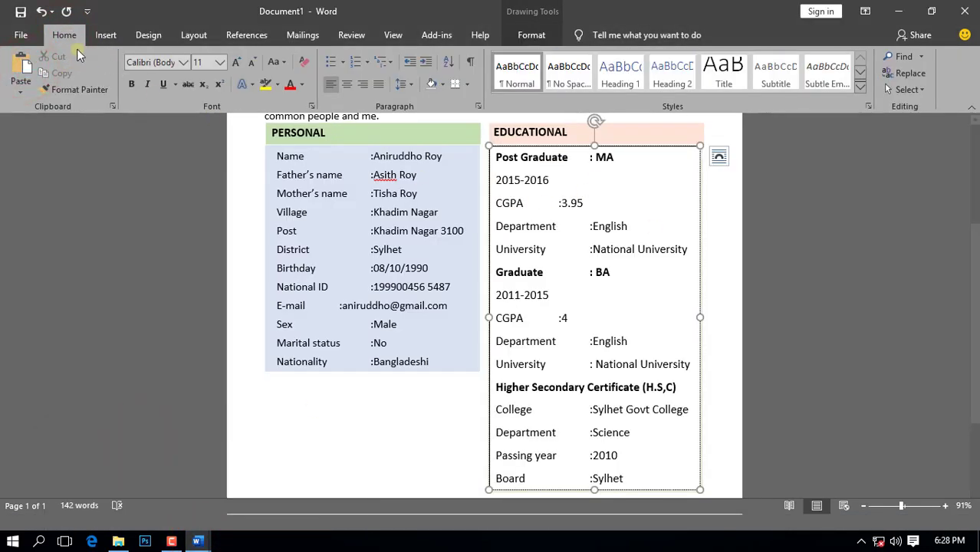
# Step: Make the education text 13 pt with tighter line spacing and drag its box taller
pyautogui.click(920, 89)
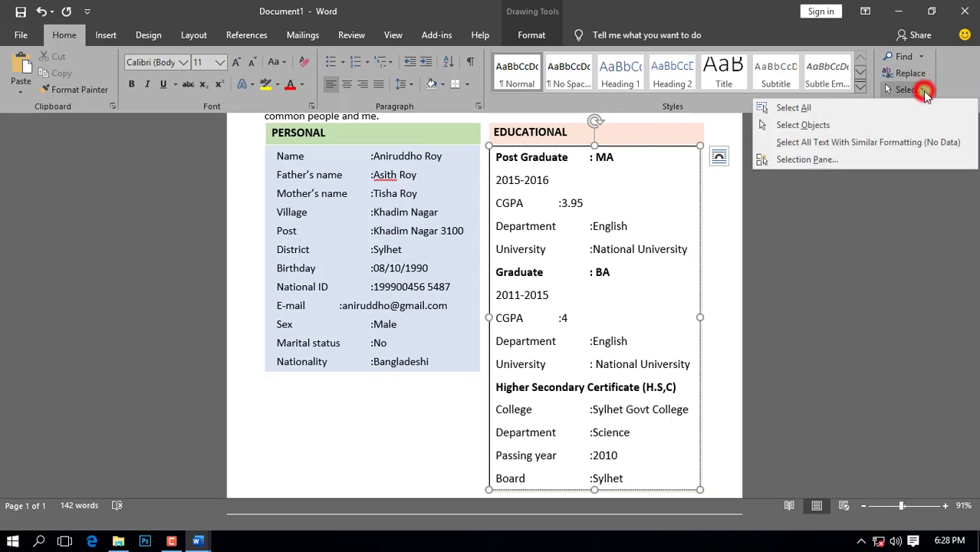
pyautogui.click(849, 107)
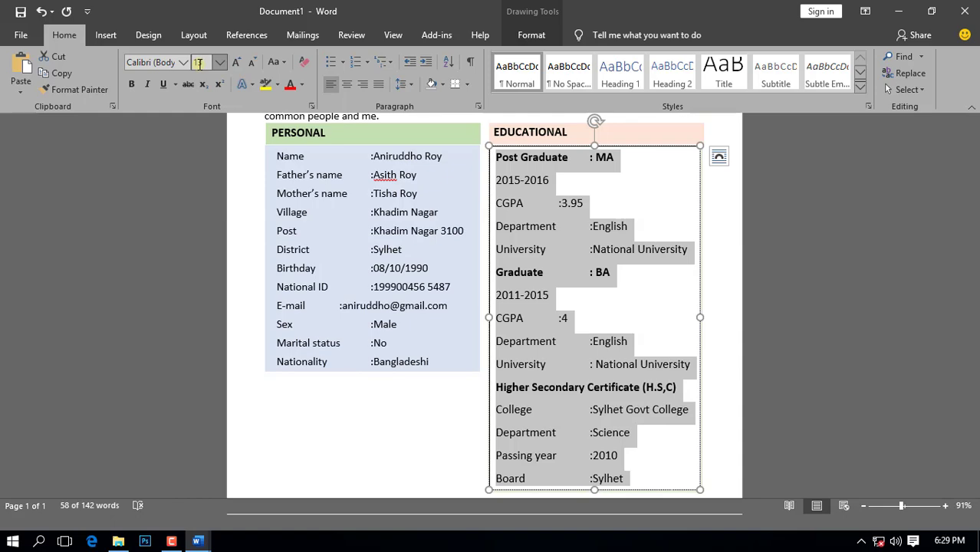
pyautogui.press('Return')
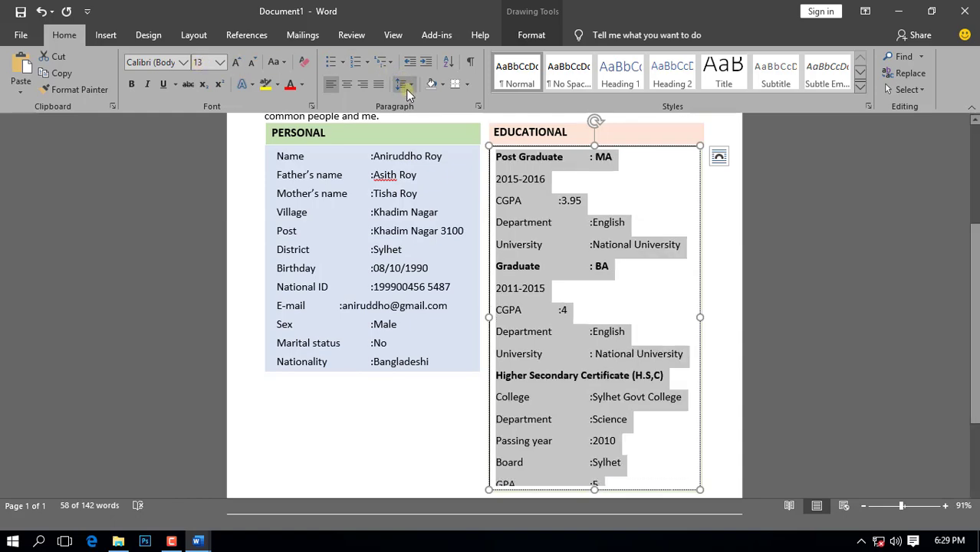
pyautogui.click(409, 86)
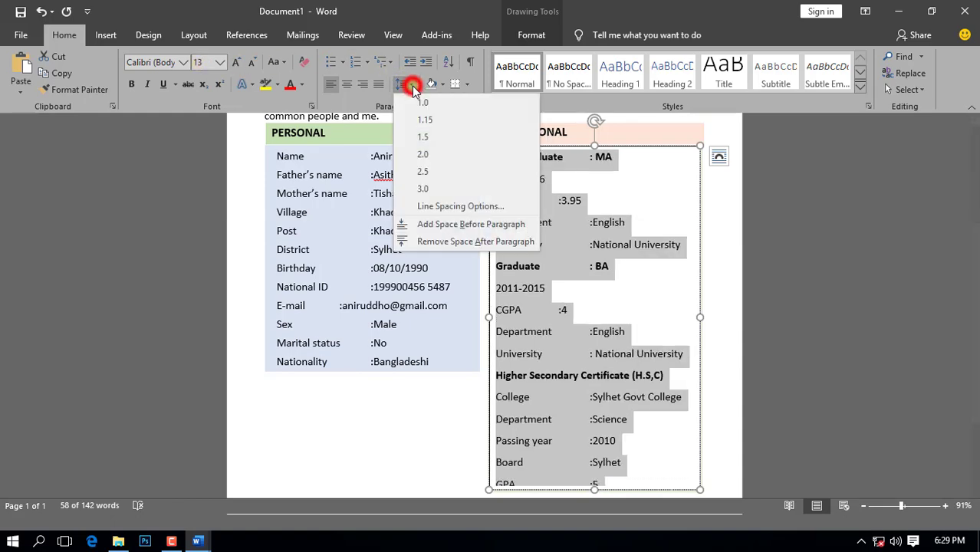
pyautogui.click(424, 208)
pyautogui.doubleClick(600, 294)
pyautogui.write('1')
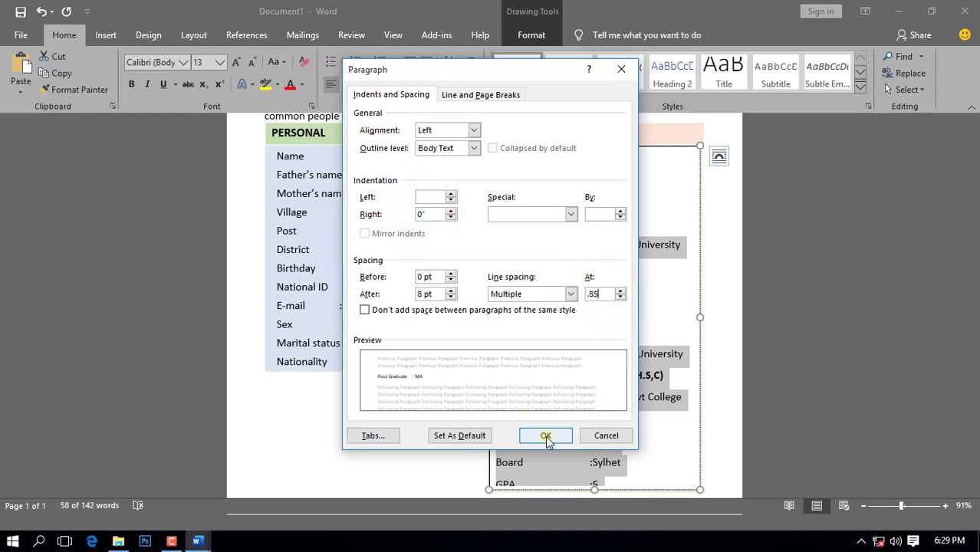
pyautogui.click(545, 436)
pyautogui.scroll(-4, 547, 414)
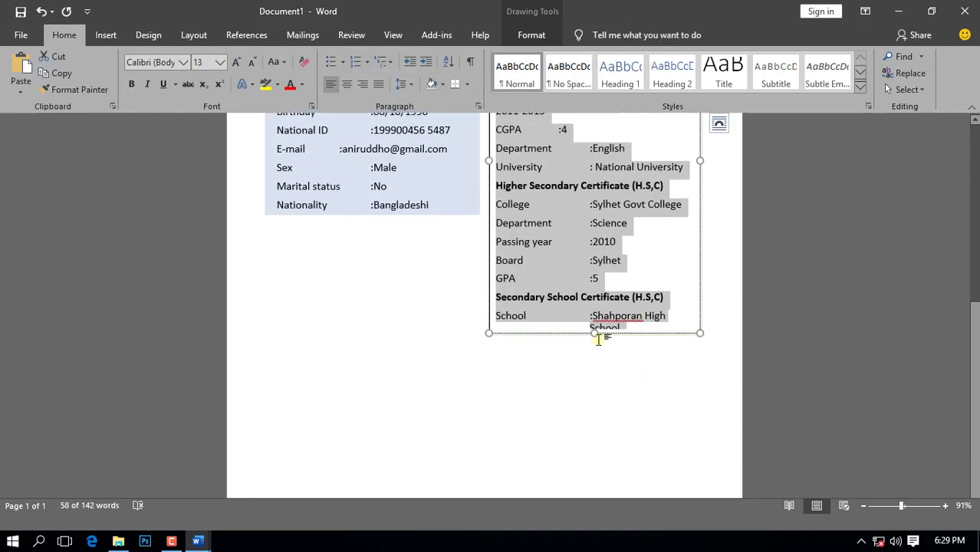
pyautogui.moveTo(595, 333); pyautogui.dragTo(598, 365)
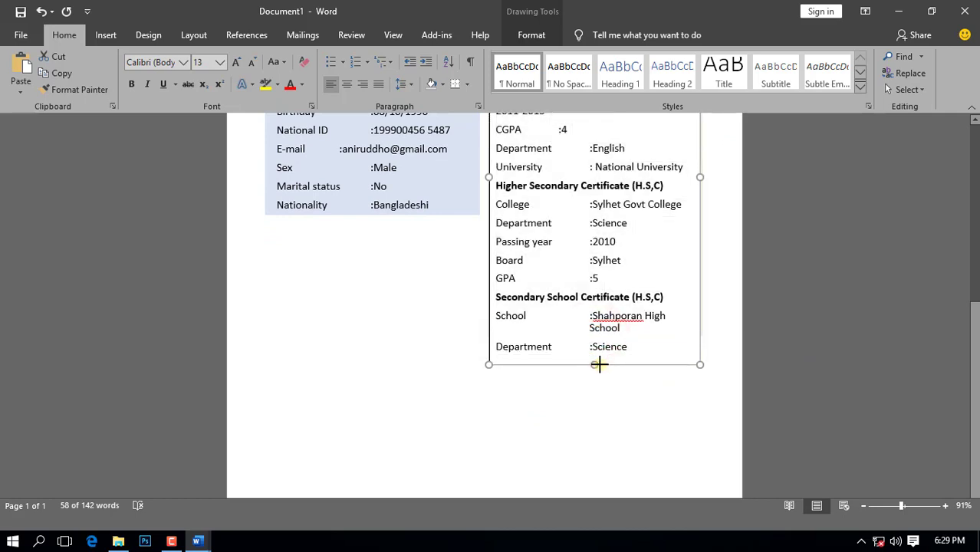
pyautogui.scroll(5, 767, 329)
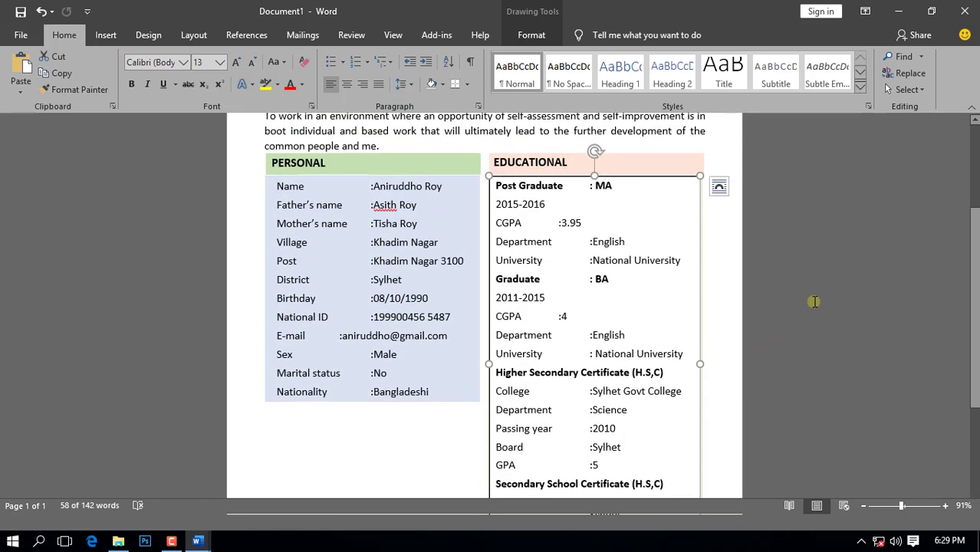
# Step: Remove the education text box's fill and outline
pyautogui.click(529, 35)
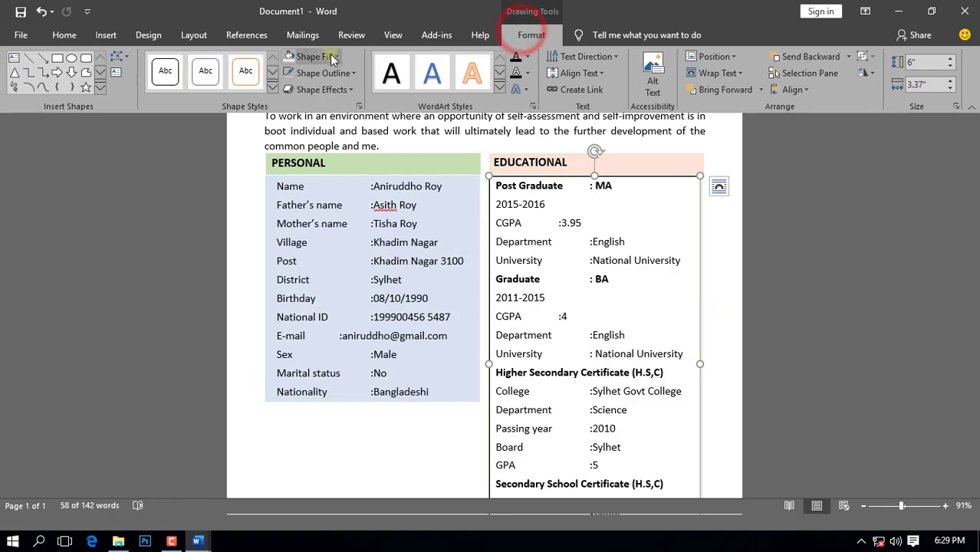
pyautogui.click(335, 58)
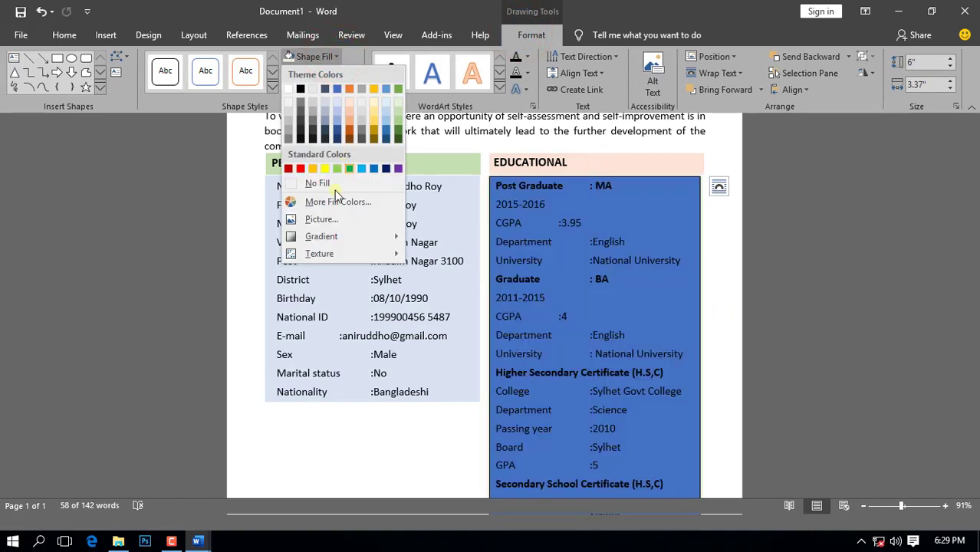
pyautogui.click(653, 16)
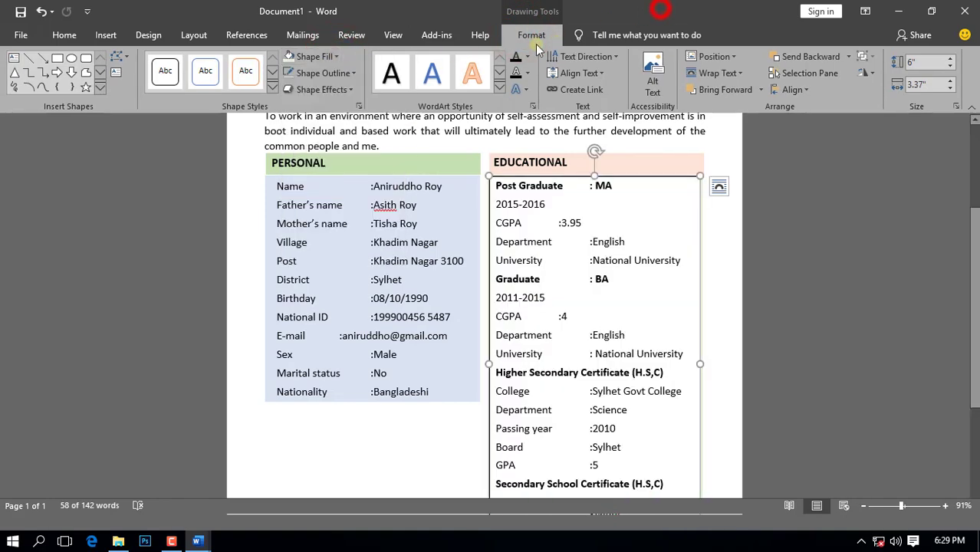
pyautogui.click(355, 74)
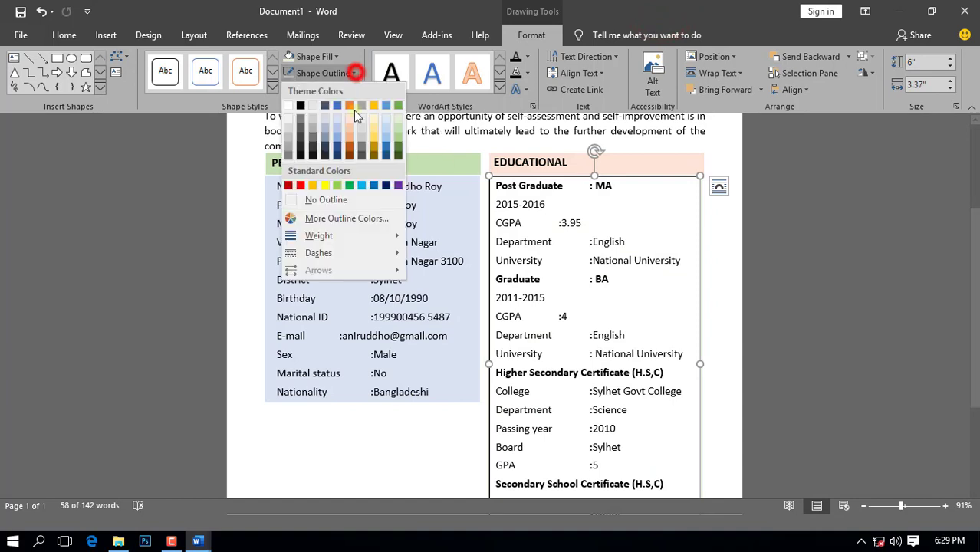
pyautogui.click(329, 200)
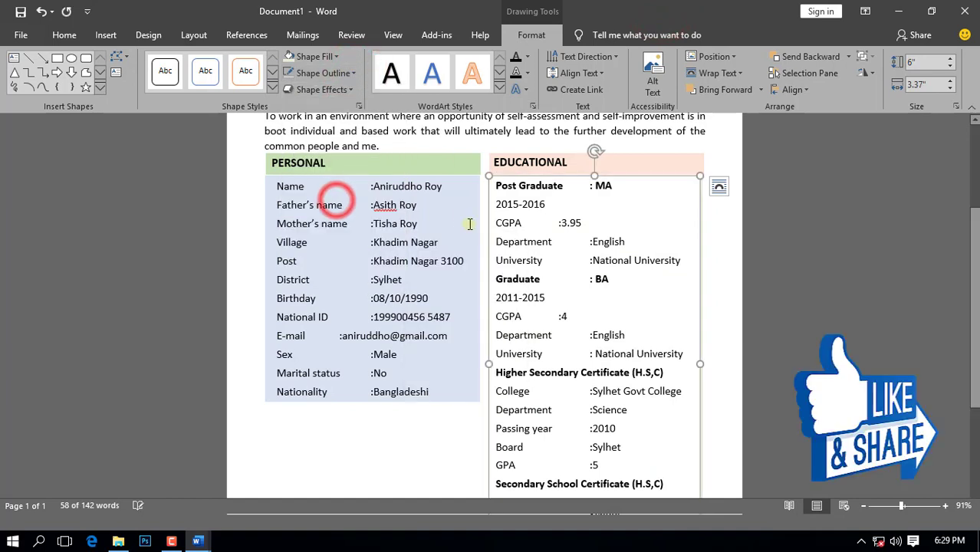
pyautogui.click(336, 57)
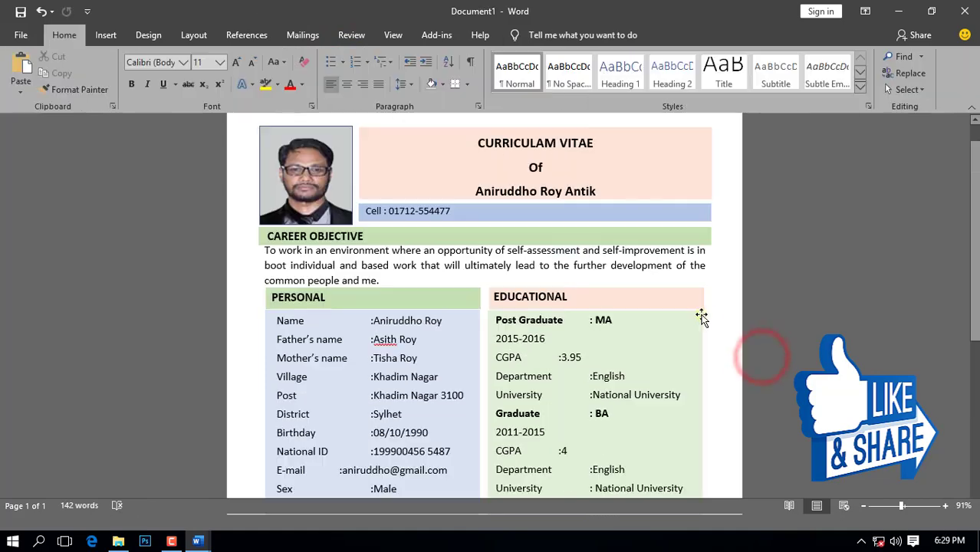
# Step: Select all the text inside the EDUCATIONAL box
pyautogui.click(700, 318)
pyautogui.scroll(-3, 608, 434)
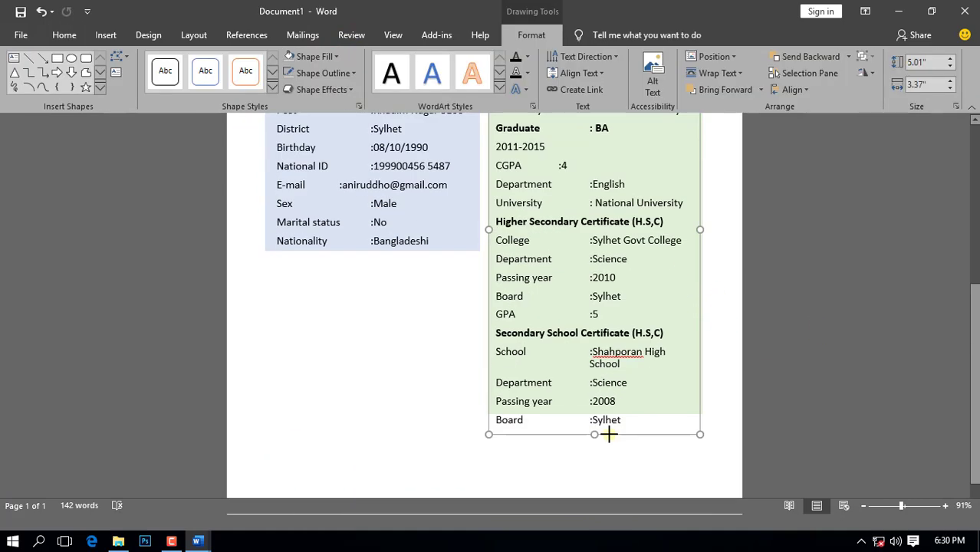
pyautogui.moveTo(628, 421); pyautogui.dragTo(131, 58)
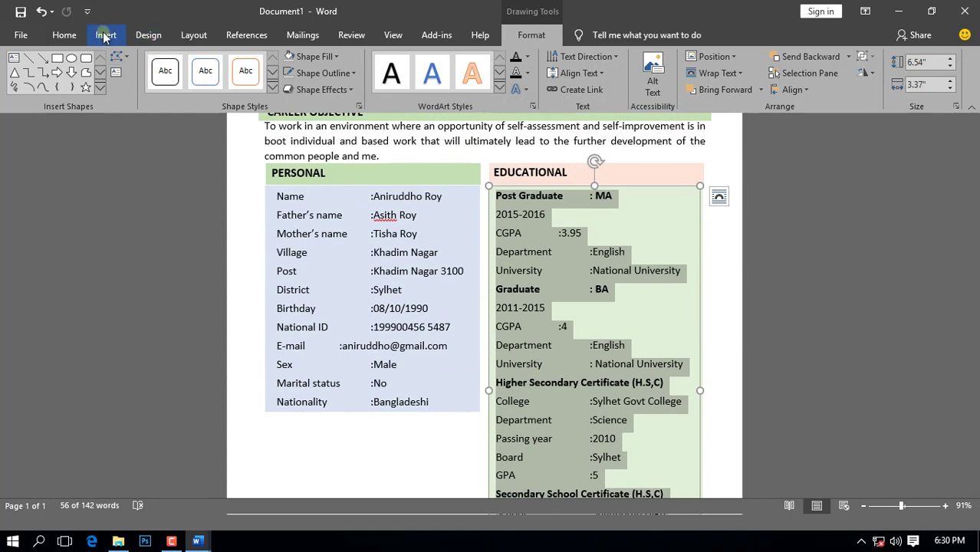
# Step: Change the education rows' line spacing from multiple 0.85 to 0.80
pyautogui.click(65, 34)
pyautogui.click(407, 83)
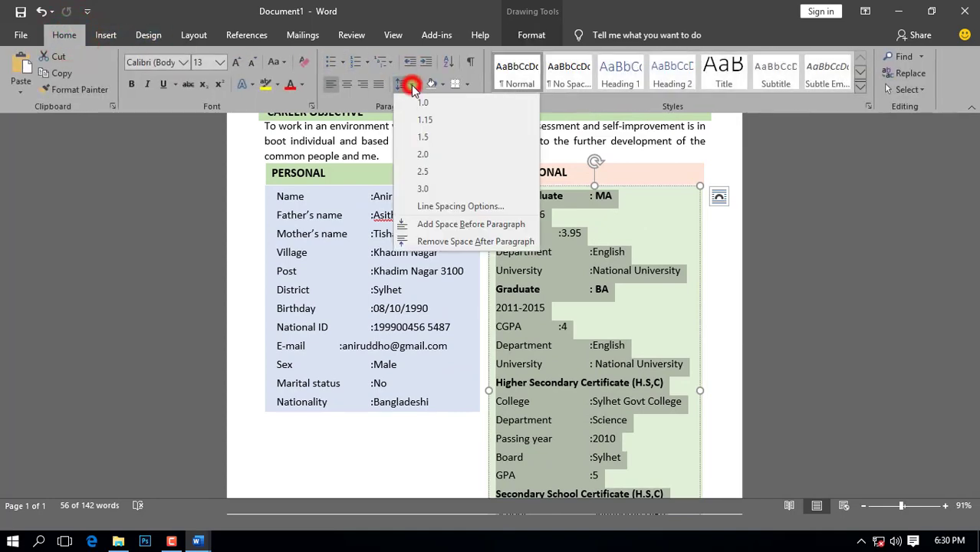
pyautogui.click(431, 206)
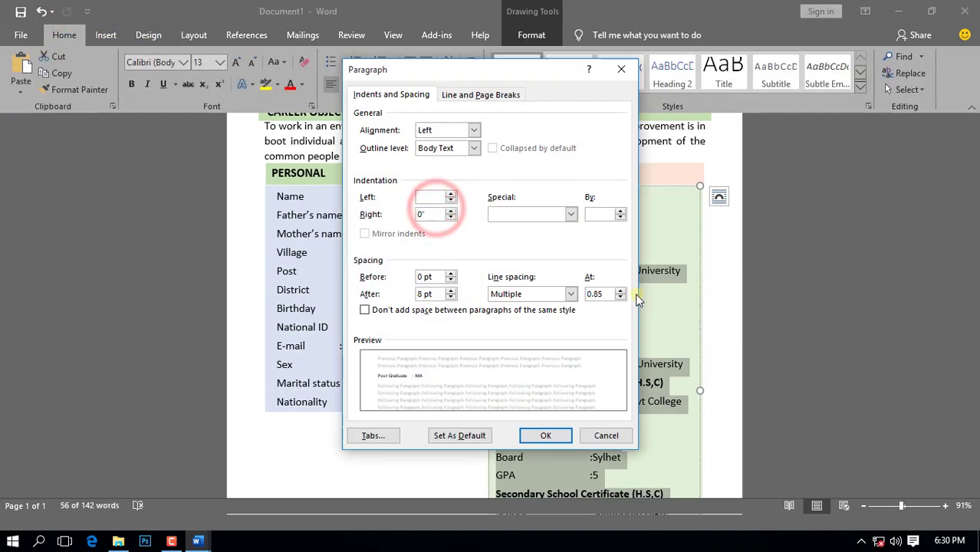
pyautogui.press('Delete')
pyautogui.press('Delete')
pyautogui.press('Delete')
pyautogui.press('Delete')
pyautogui.write('.80')
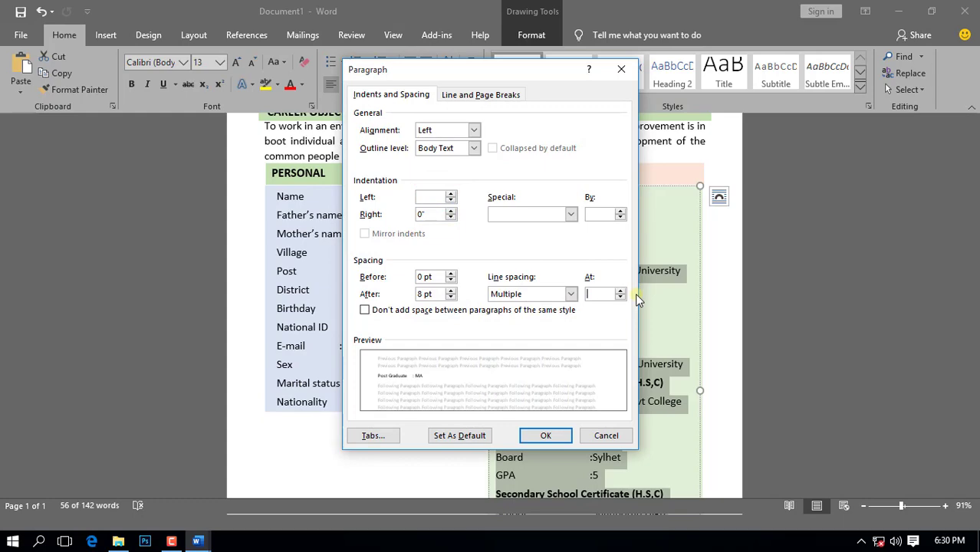
pyautogui.click(539, 435)
pyautogui.click(973, 299)
pyautogui.moveTo(977, 507); pyautogui.dragTo(978, 310)
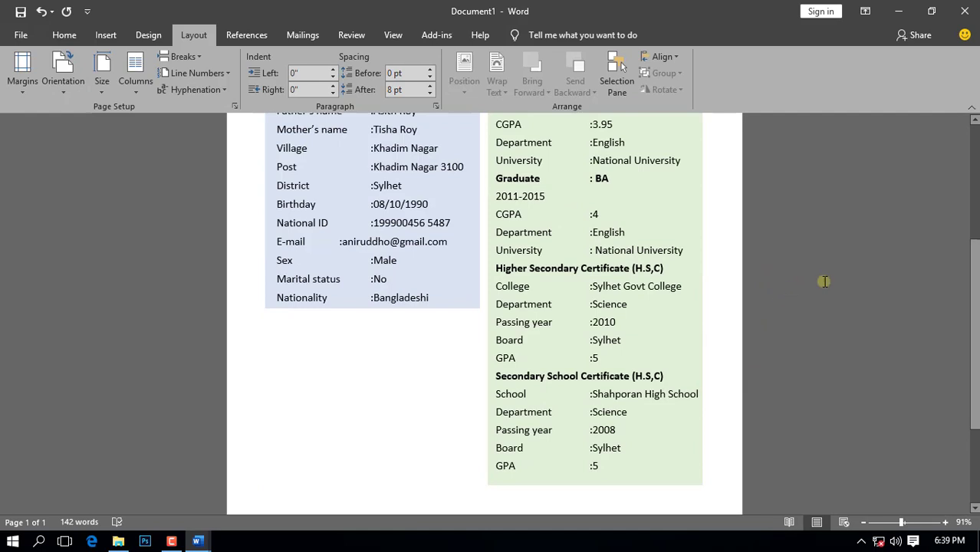
# Step: Draw a rectangle bar beneath the PERSONAL box, matching its width and about 0.34 inches tall
pyautogui.click(107, 38)
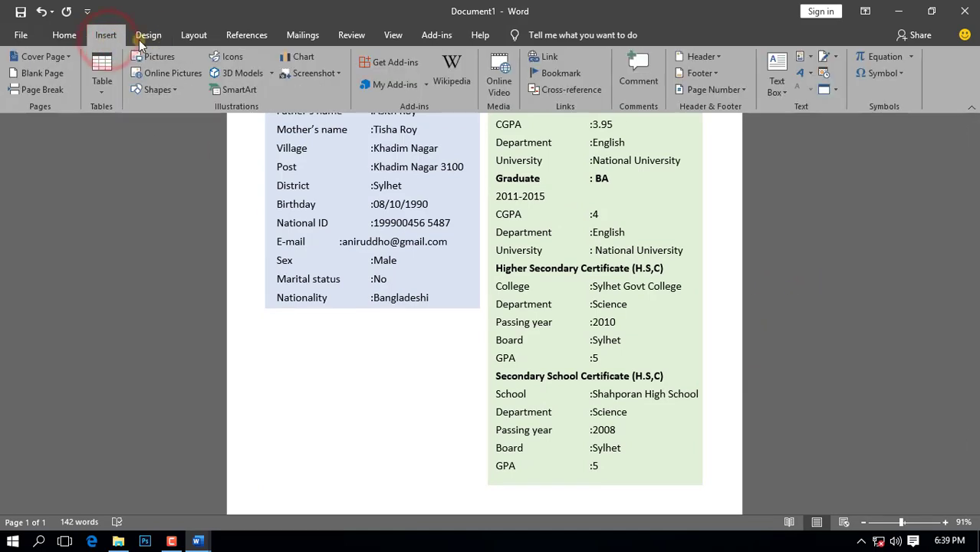
pyautogui.click(157, 90)
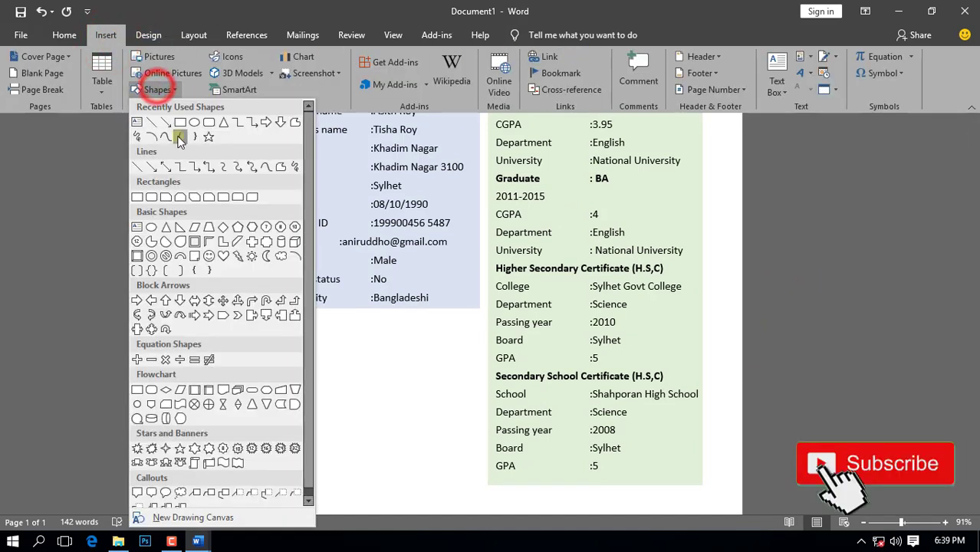
pyautogui.click(182, 120)
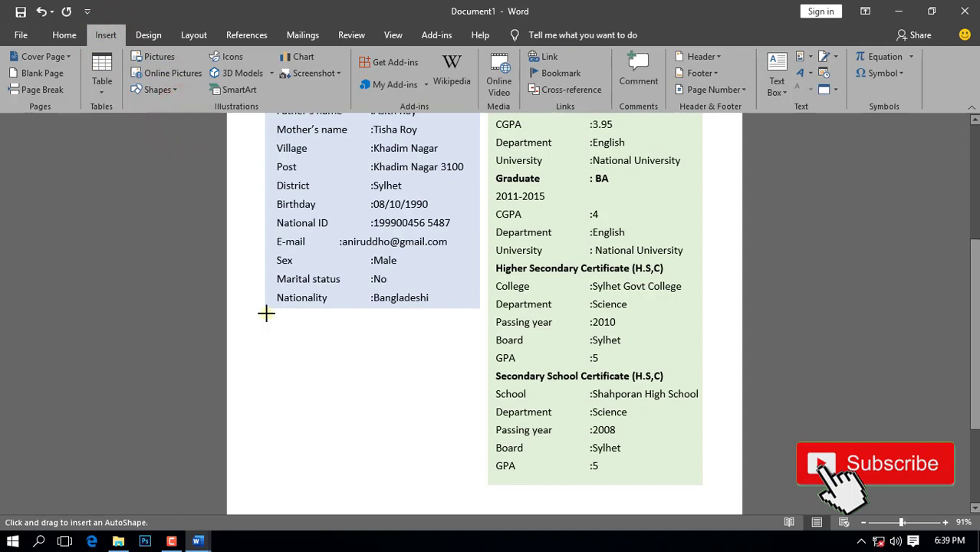
pyautogui.moveTo(265, 312); pyautogui.dragTo(378, 331)
pyautogui.moveTo(479, 335); pyautogui.dragTo(478, 335)
pyautogui.moveTo(266, 325); pyautogui.dragTo(263, 325)
pyautogui.moveTo(371, 337); pyautogui.dragTo(372, 331)
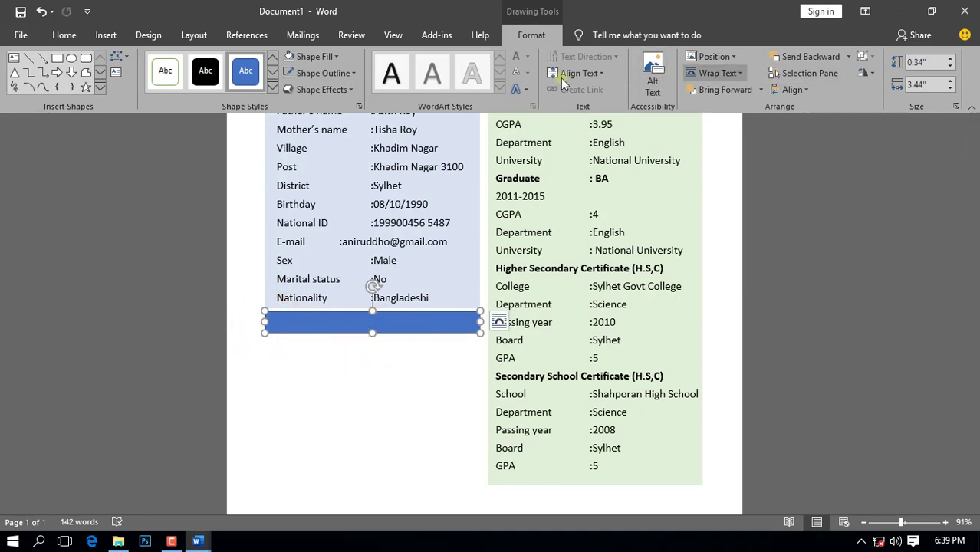
# Step: Give the bar a light orange fill and no outline
pyautogui.click(334, 55)
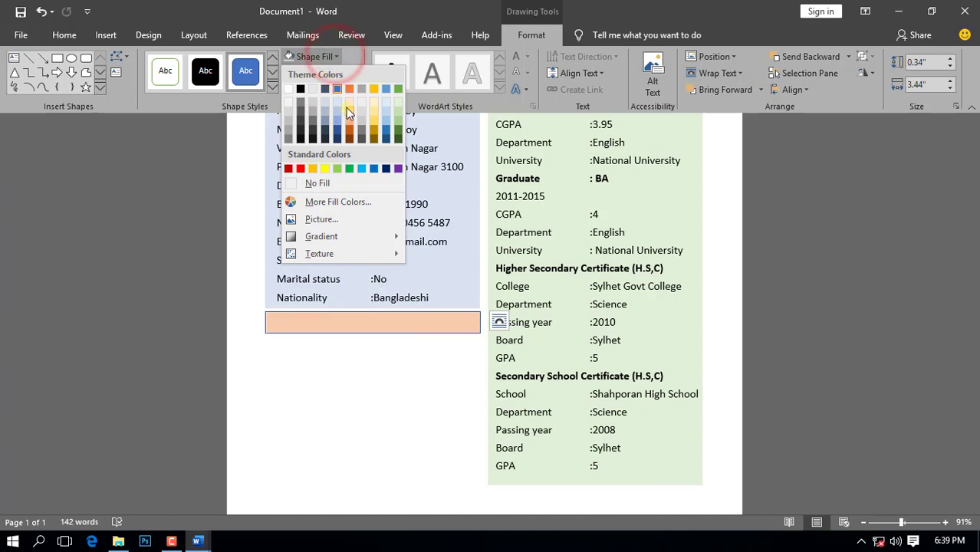
pyautogui.click(348, 103)
pyautogui.click(353, 73)
pyautogui.click(335, 201)
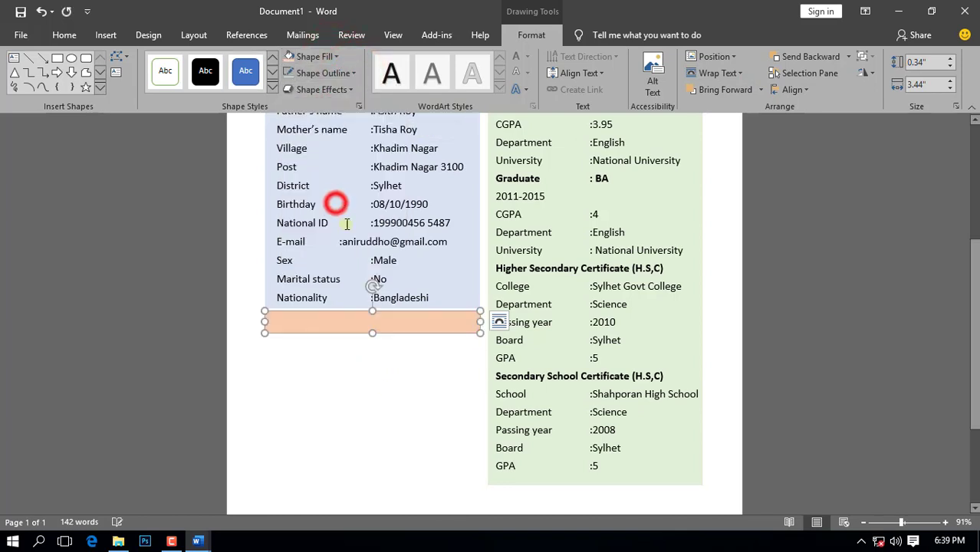
pyautogui.scroll(3, 377, 417)
pyautogui.click(322, 164)
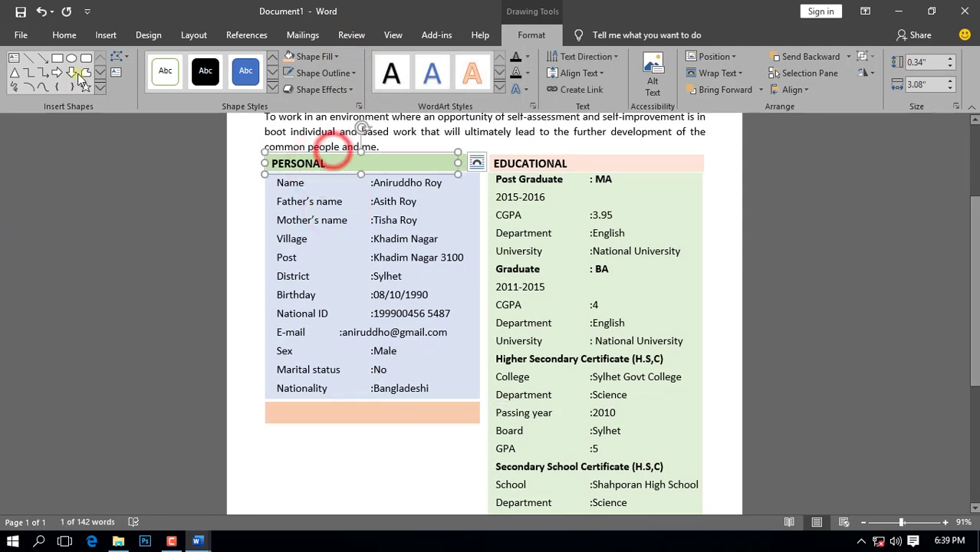
# Step: Duplicate the PERSONAL heading onto the peach bar, retype it as SKILLS and widen it to full width
pyautogui.click(64, 34)
pyautogui.click(59, 73)
pyautogui.click(23, 69)
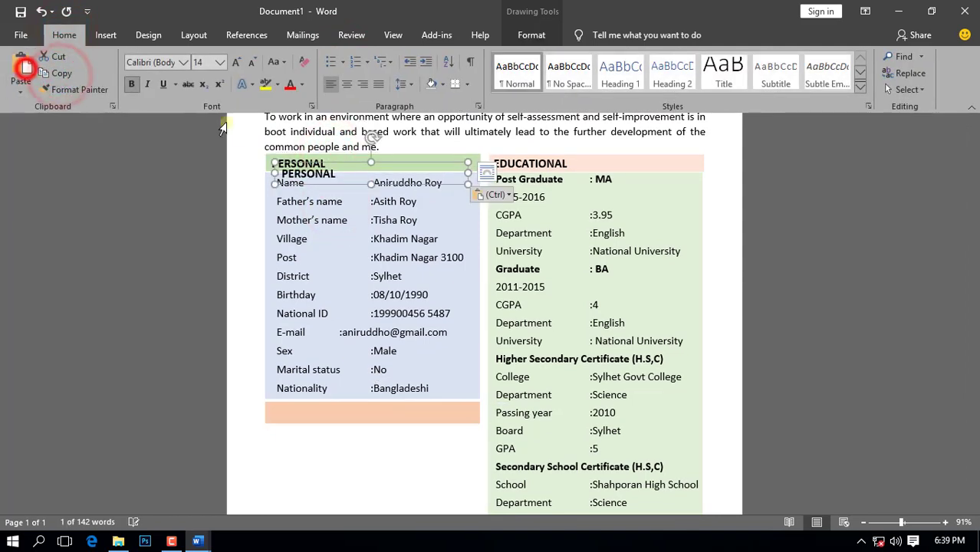
pyautogui.moveTo(389, 164); pyautogui.dragTo(382, 399)
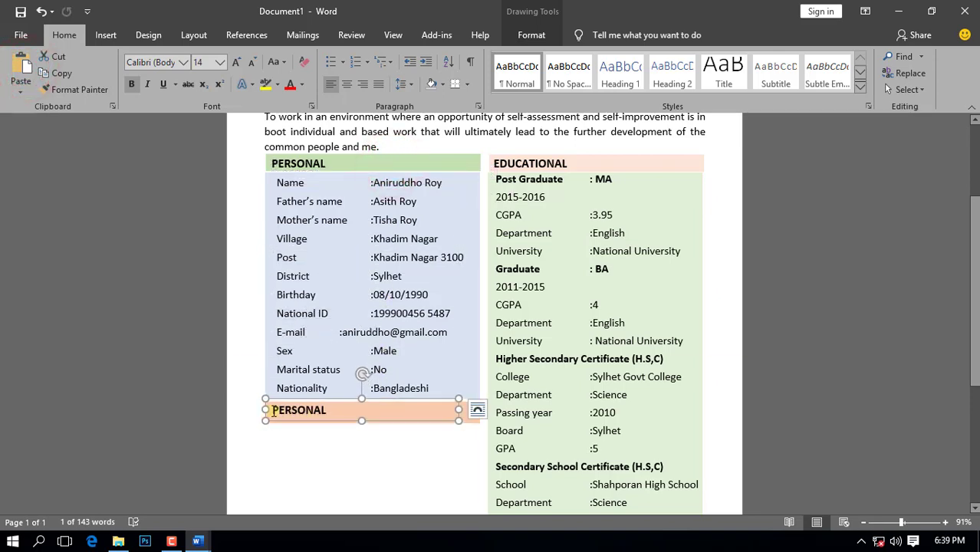
pyautogui.moveTo(317, 410); pyautogui.dragTo(267, 410)
pyautogui.write('SKI')
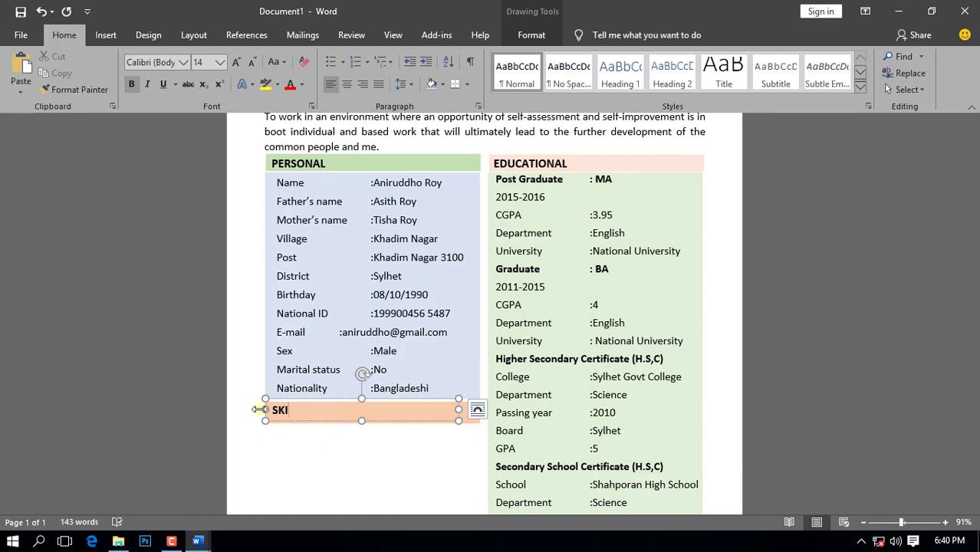
pyautogui.write('LLS')
pyautogui.scroll(-5, 345, 470)
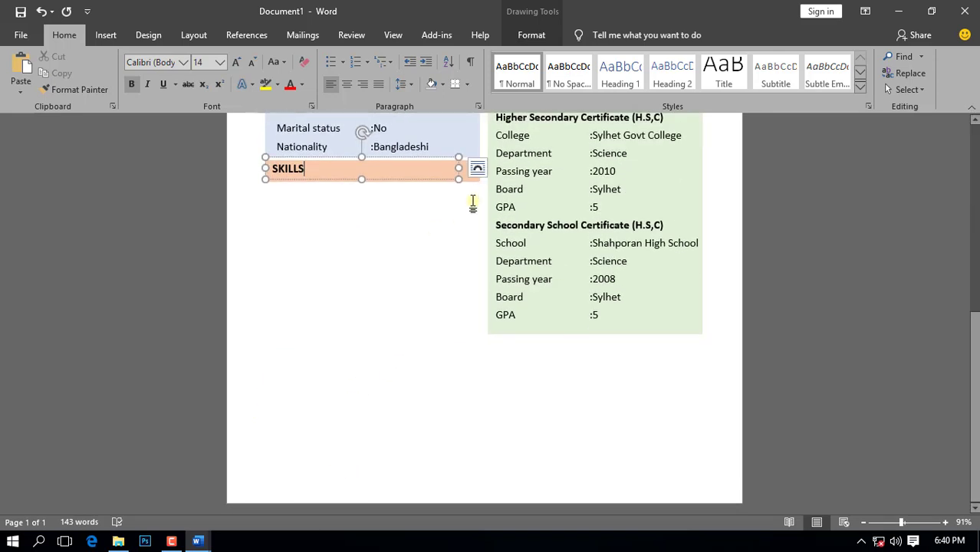
pyautogui.moveTo(459, 169); pyautogui.dragTo(478, 171)
# Step: Paste another copy of the bar directly below the SKILLS heading
pyautogui.click(67, 35)
pyautogui.click(21, 69)
pyautogui.moveTo(447, 186)
pyautogui.mouseDown()
pyautogui.moveTo(428, 212)
pyautogui.moveTo(435, 197)
pyautogui.mouseUp()
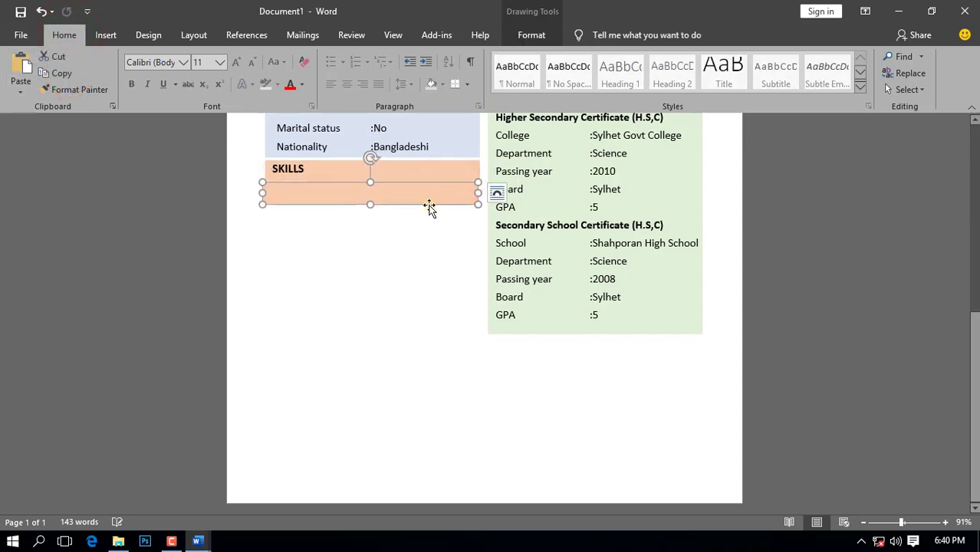
# Step: Stretch the copied bar into a 2.32 by 3.44-inch panel filled Gold Accent 4 Lighter 80%
pyautogui.moveTo(371, 204); pyautogui.dragTo(385, 328)
pyautogui.press('Right')
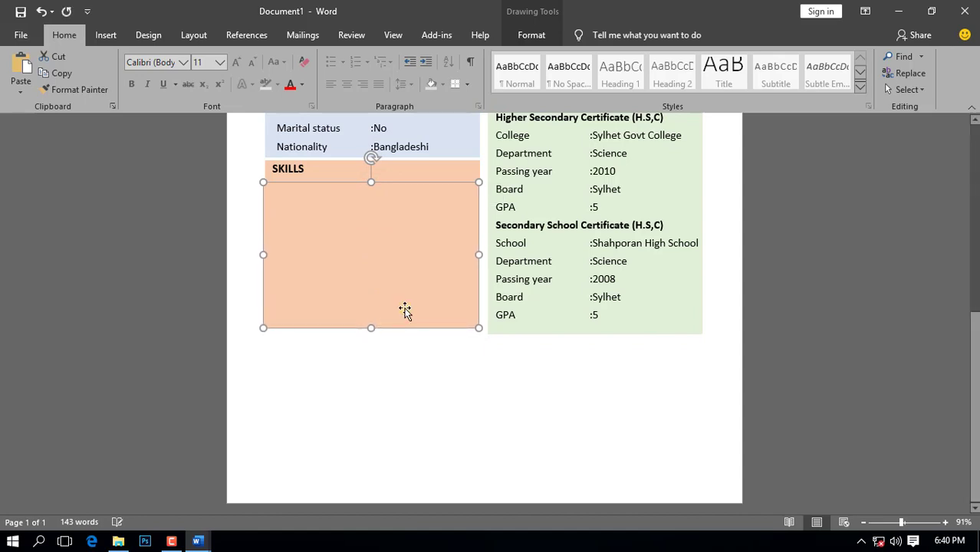
pyautogui.click(529, 35)
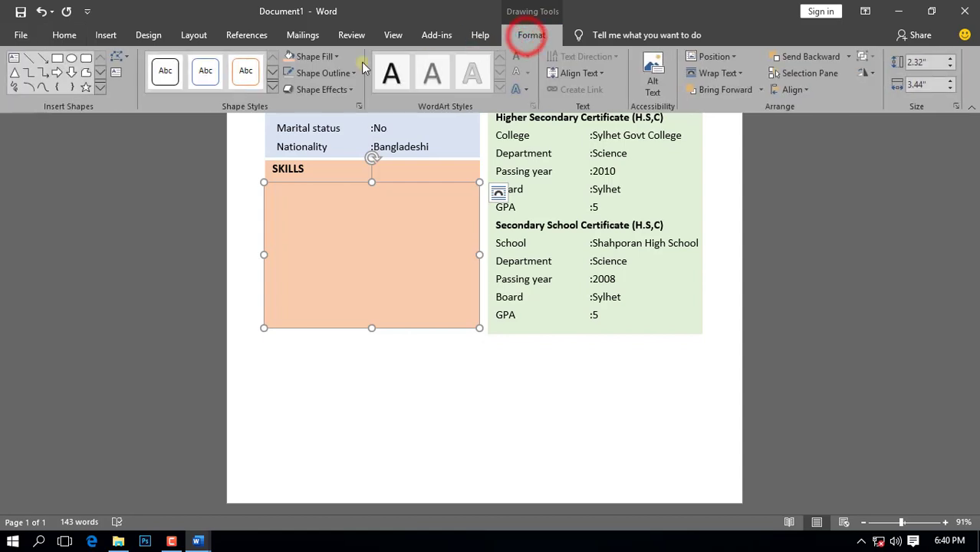
pyautogui.click(341, 58)
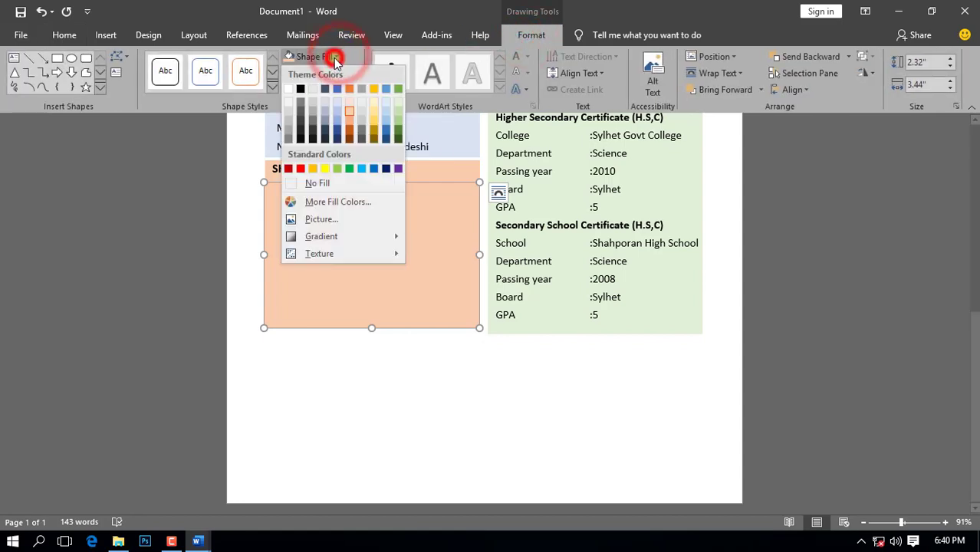
pyautogui.click(374, 102)
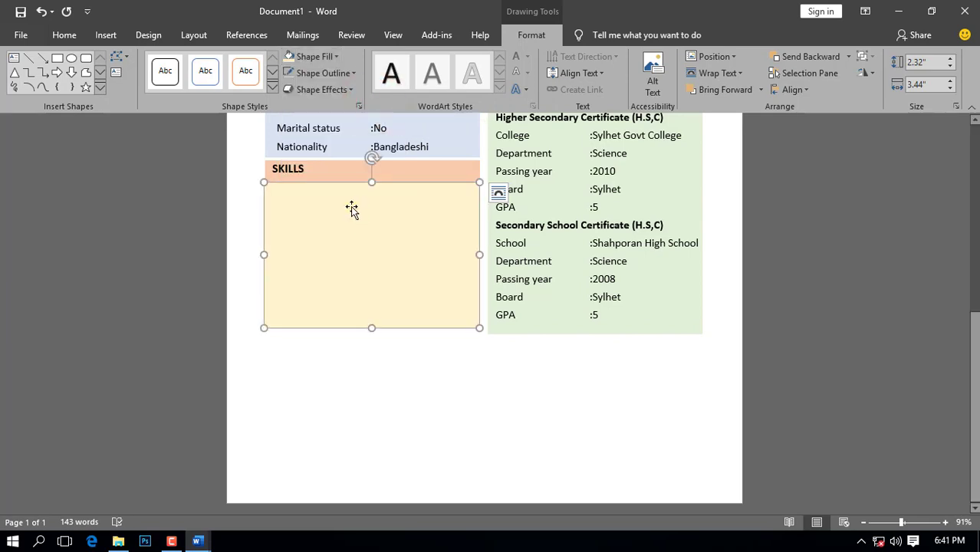
pyautogui.click(442, 436)
pyautogui.scroll(-5, 466, 306)
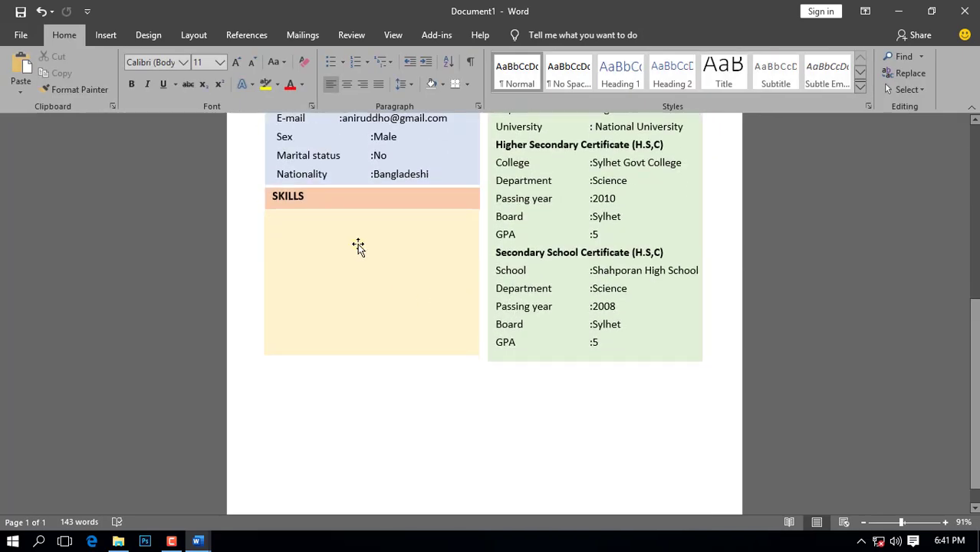
pyautogui.click(105, 35)
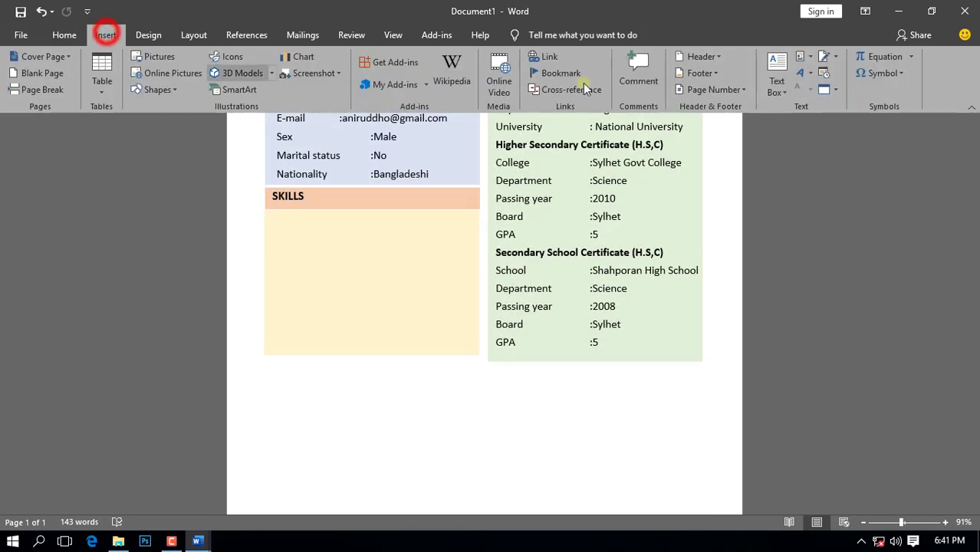
# Step: Draw a justified text box inside the skills panel with no fill and no outline
pyautogui.click(777, 80)
pyautogui.click(707, 396)
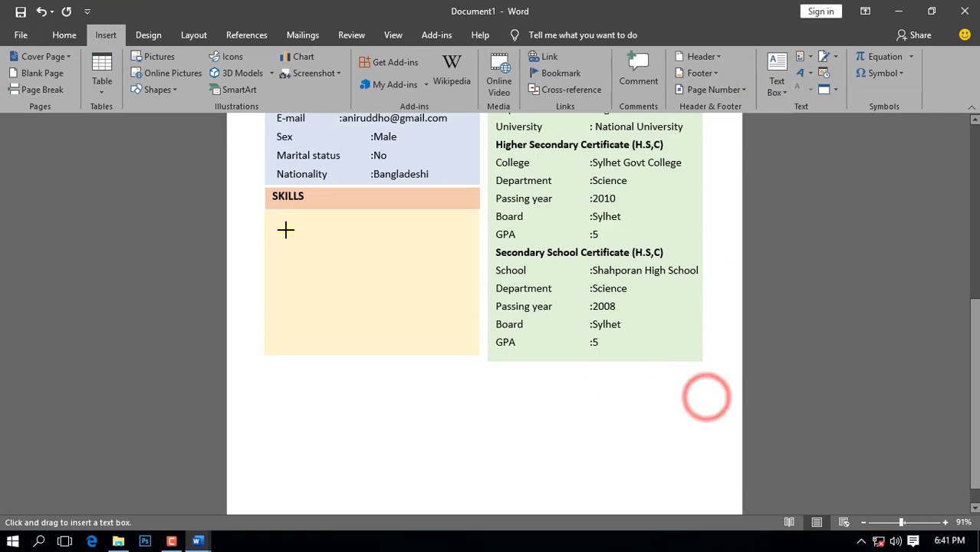
pyautogui.moveTo(274, 213); pyautogui.dragTo(473, 344)
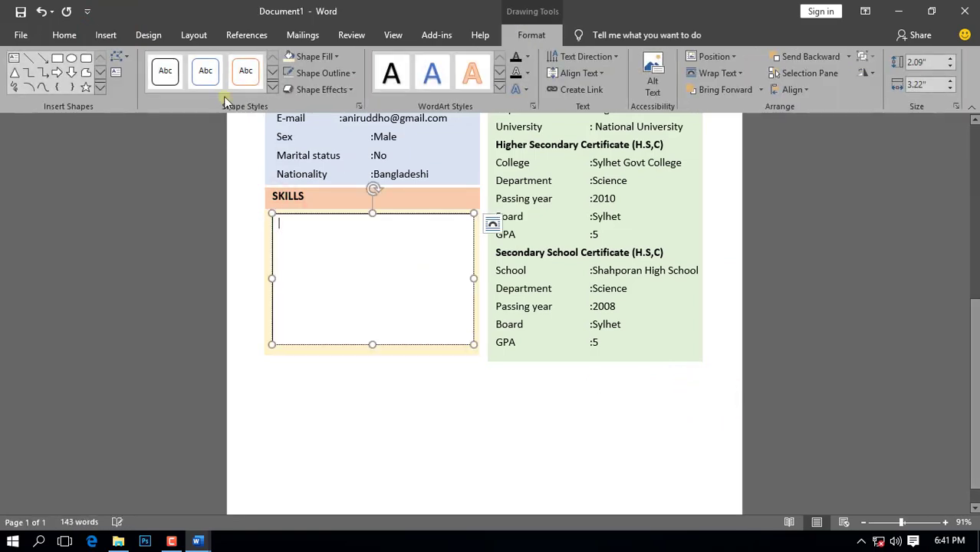
pyautogui.click(64, 35)
pyautogui.click(378, 83)
pyautogui.click(205, 62)
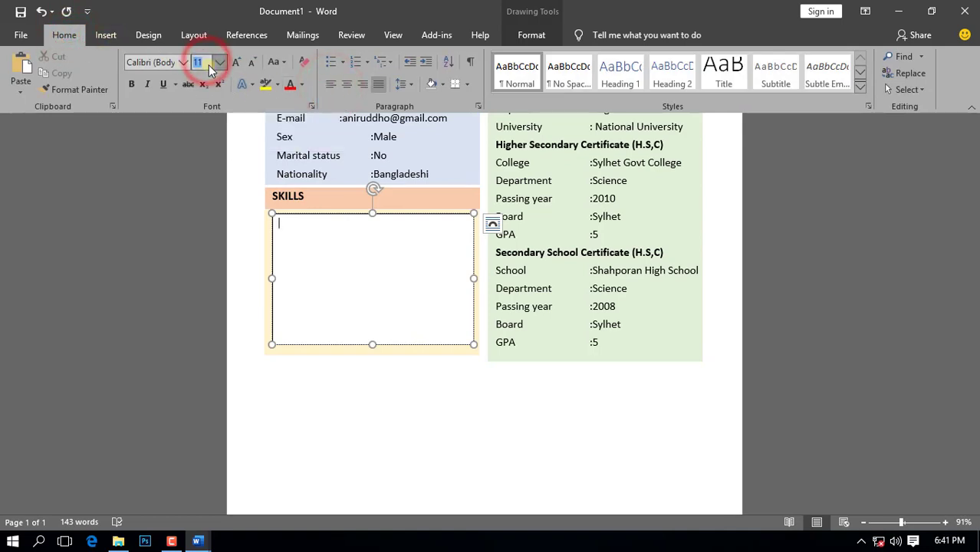
pyautogui.write('1')
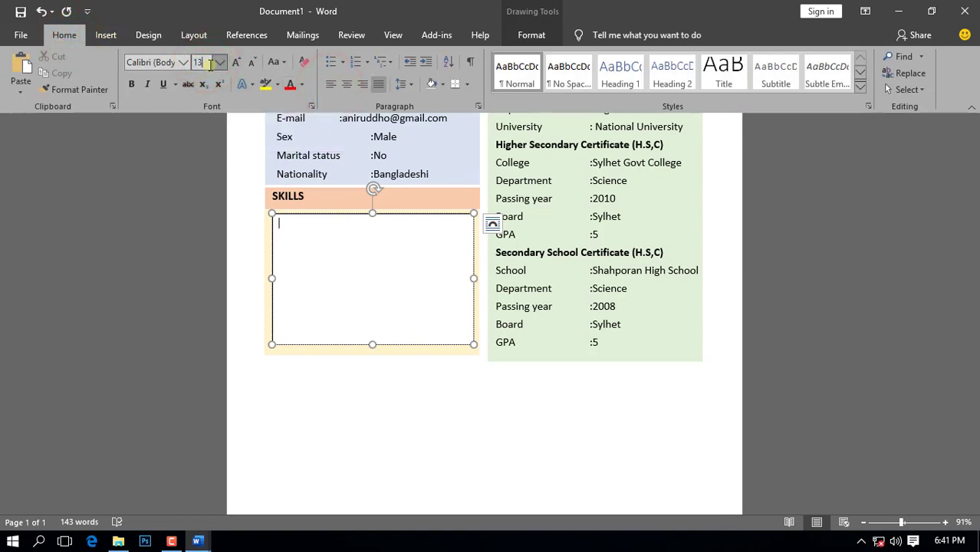
pyautogui.click(307, 234)
pyautogui.click(541, 36)
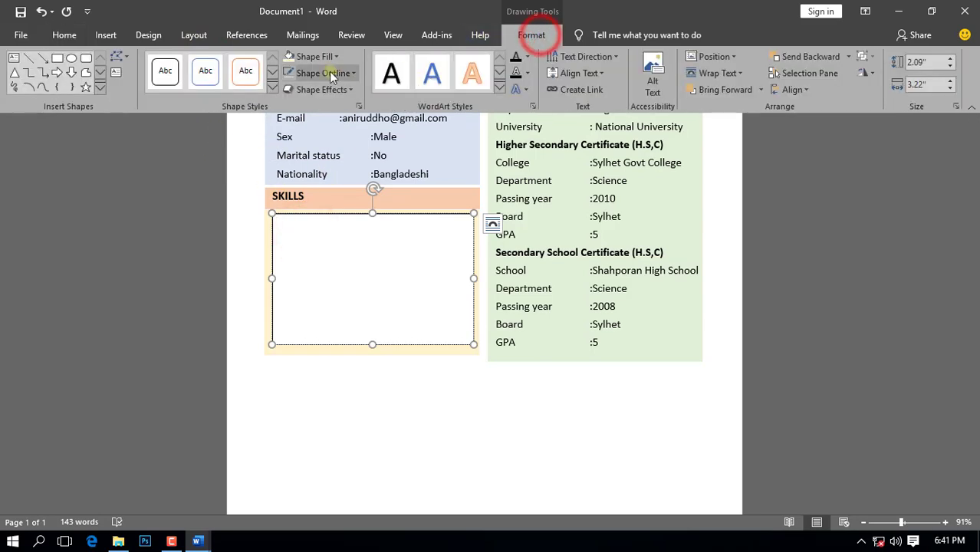
pyautogui.click(332, 56)
pyautogui.click(317, 184)
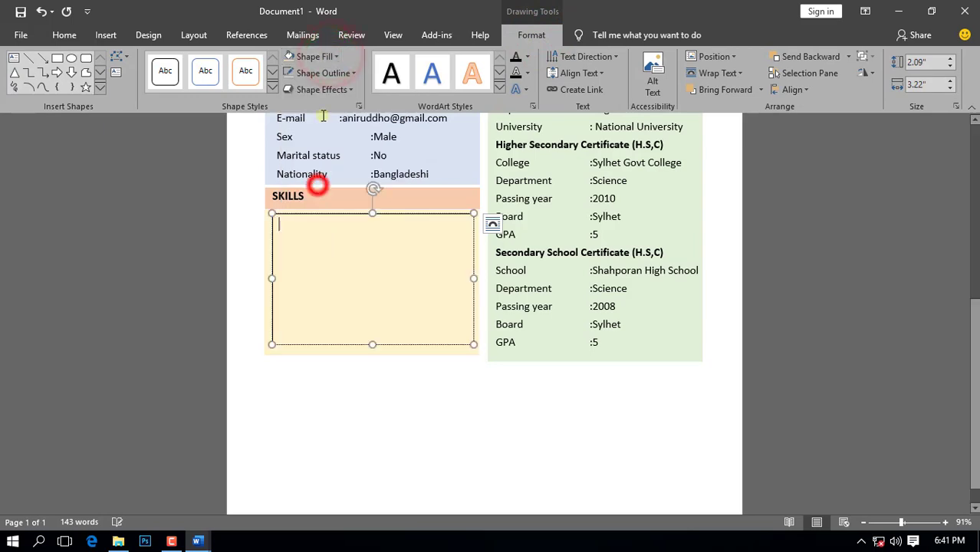
pyautogui.click(324, 73)
pyautogui.click(325, 204)
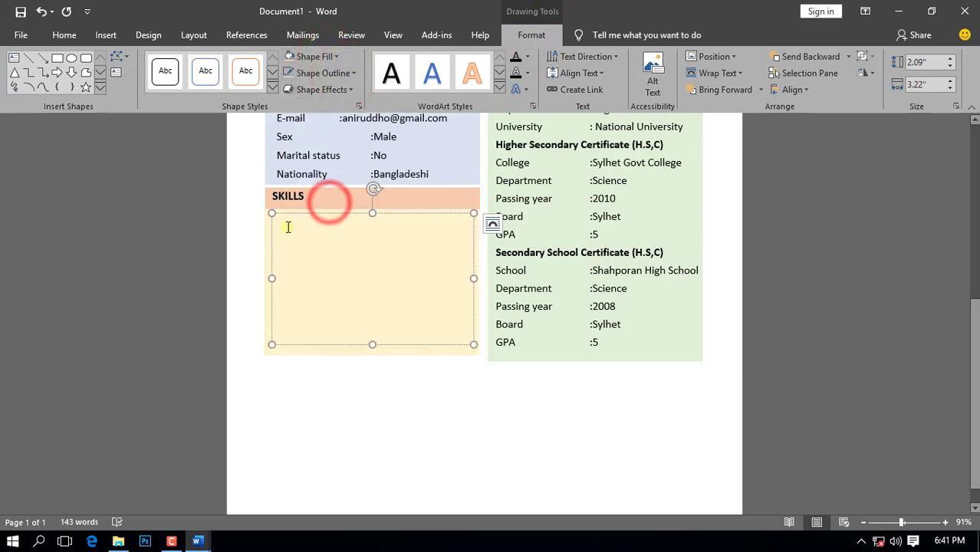
# Step: Type the skills list into the box, starting with MS Word 2017
pyautogui.write('MS Word 2017')
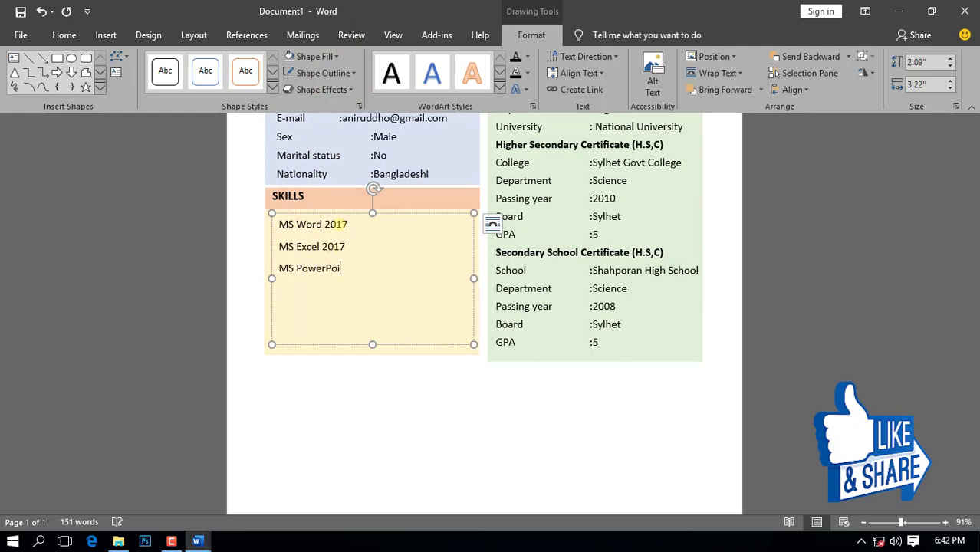
pyautogui.write('int 2017')
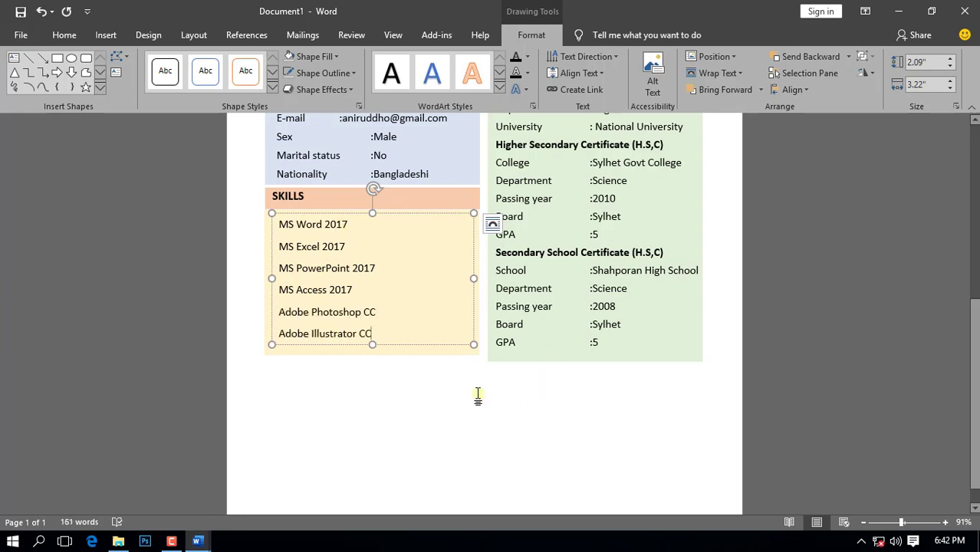
pyautogui.scroll(-1, 464, 392)
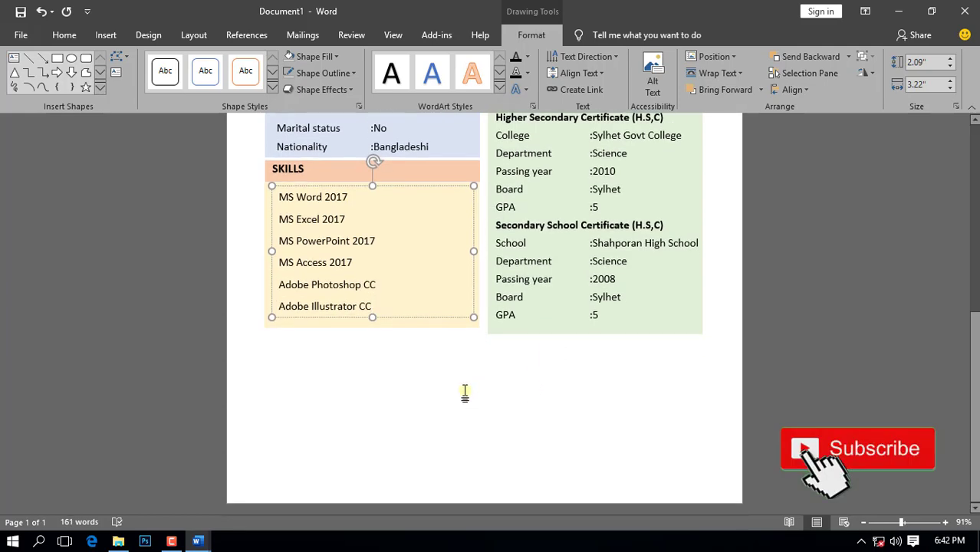
pyautogui.click(521, 335)
pyautogui.click(595, 333)
pyautogui.scroll(3, 616, 343)
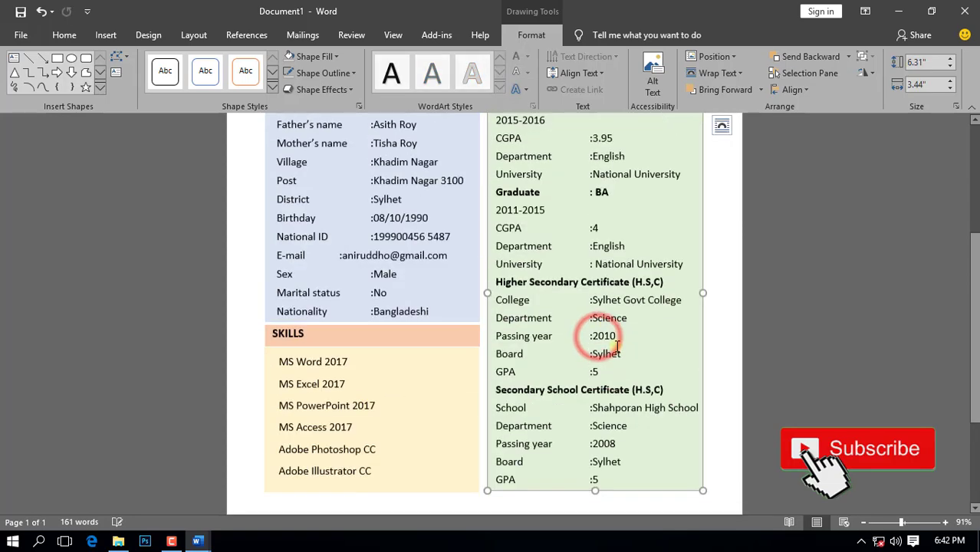
pyautogui.scroll(-3, 703, 390)
pyautogui.click(593, 420)
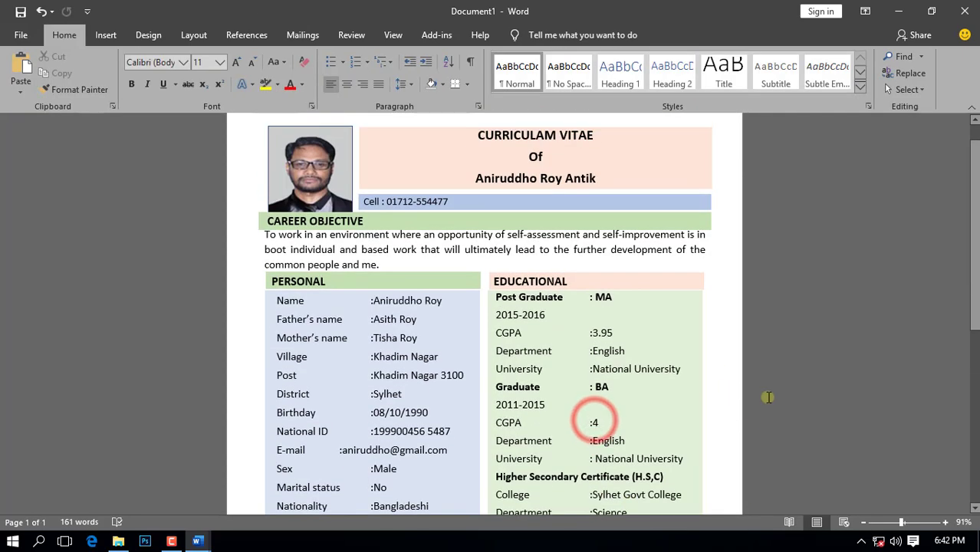
pyautogui.scroll(-8, 765, 398)
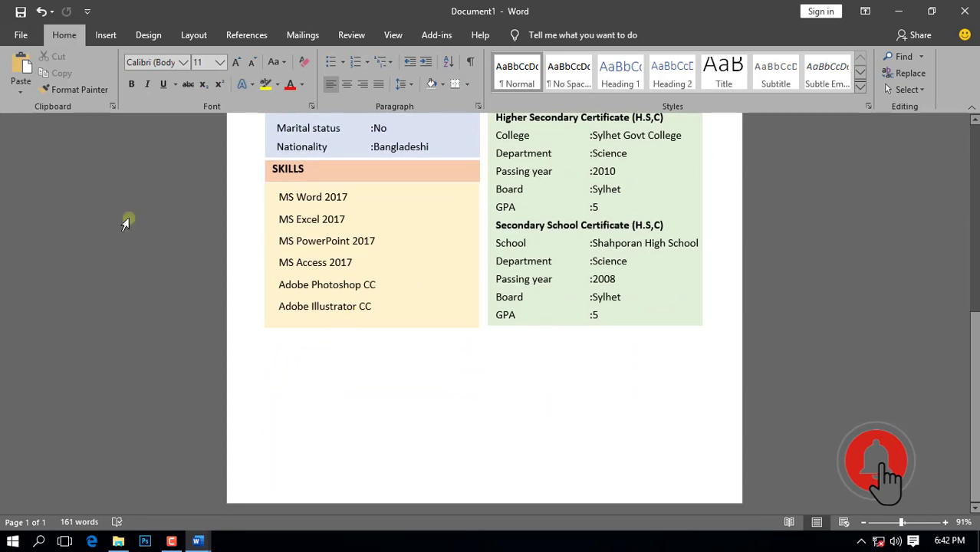
# Step: Draw a 7.02-inch-wide peach bar with no outline under the SKILLS and EDUCATIONAL panels
pyautogui.click(109, 36)
pyautogui.click(153, 90)
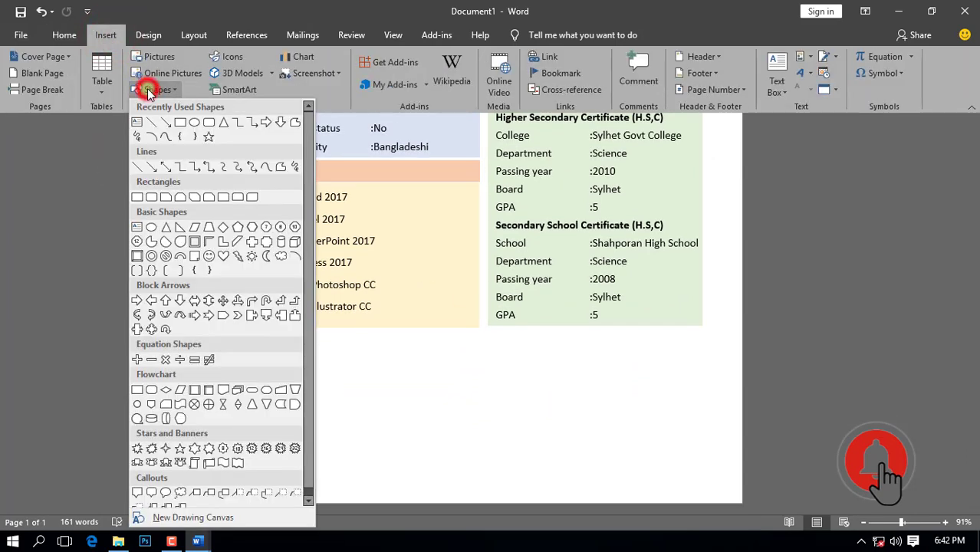
pyautogui.click(181, 122)
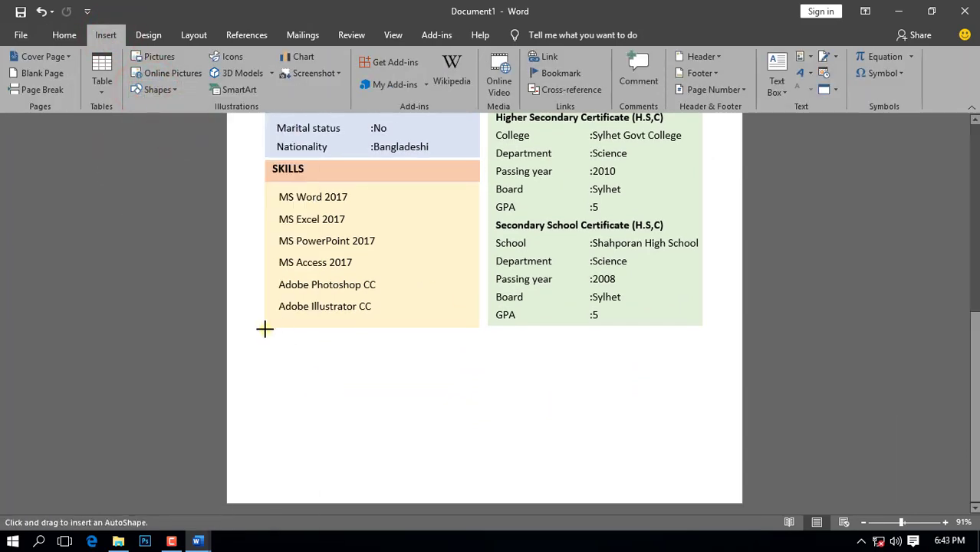
pyautogui.moveTo(264, 330); pyautogui.dragTo(703, 351)
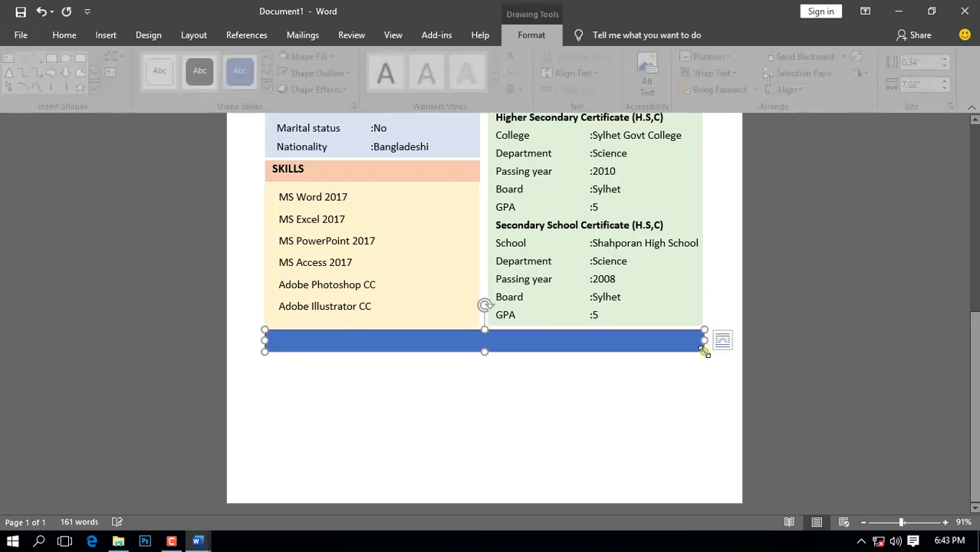
pyautogui.press('Up')
pyautogui.press('Up')
pyautogui.press('Up')
pyautogui.press('Up')
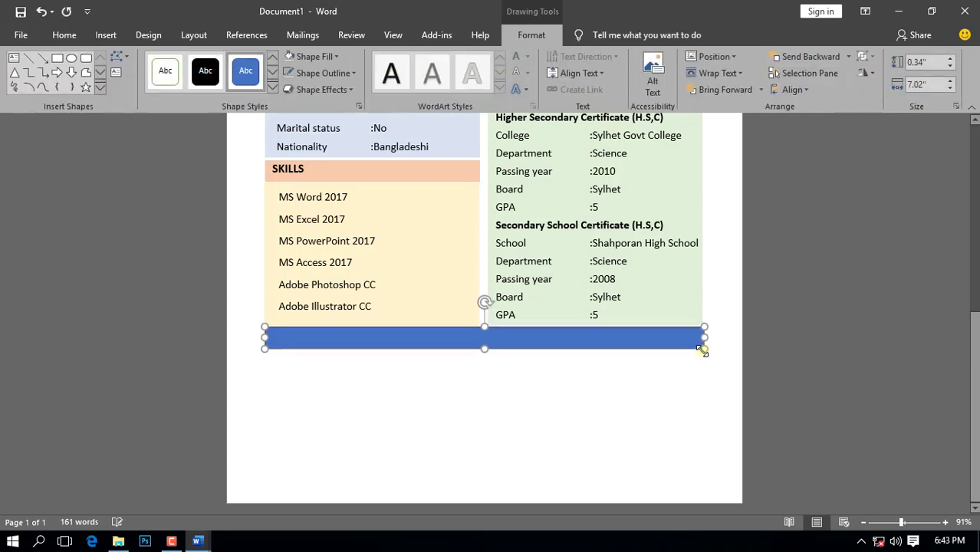
pyautogui.click(337, 57)
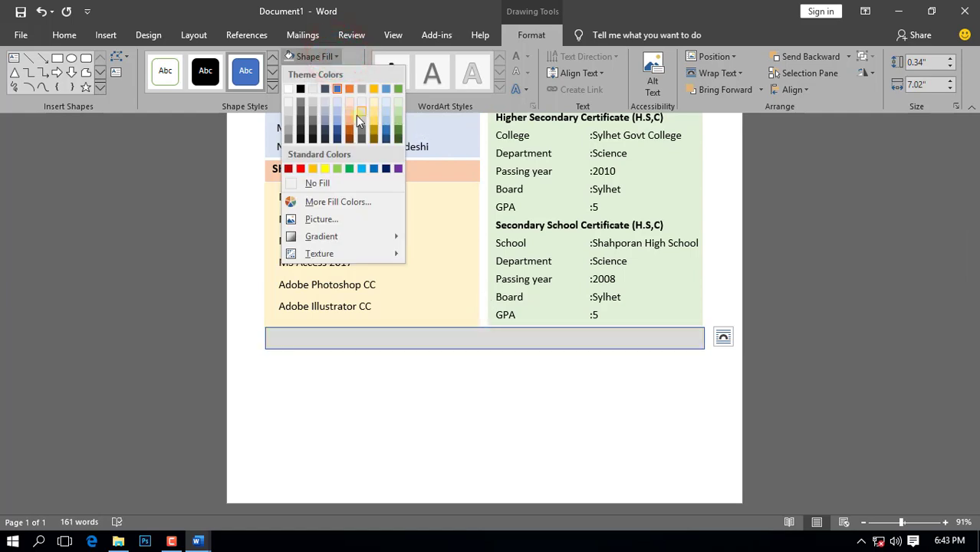
pyautogui.click(348, 115)
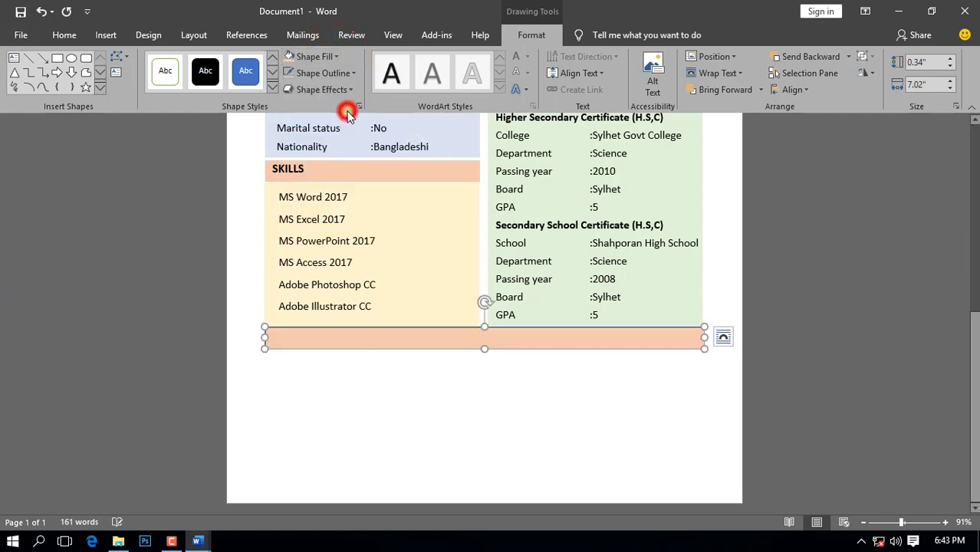
pyautogui.click(352, 72)
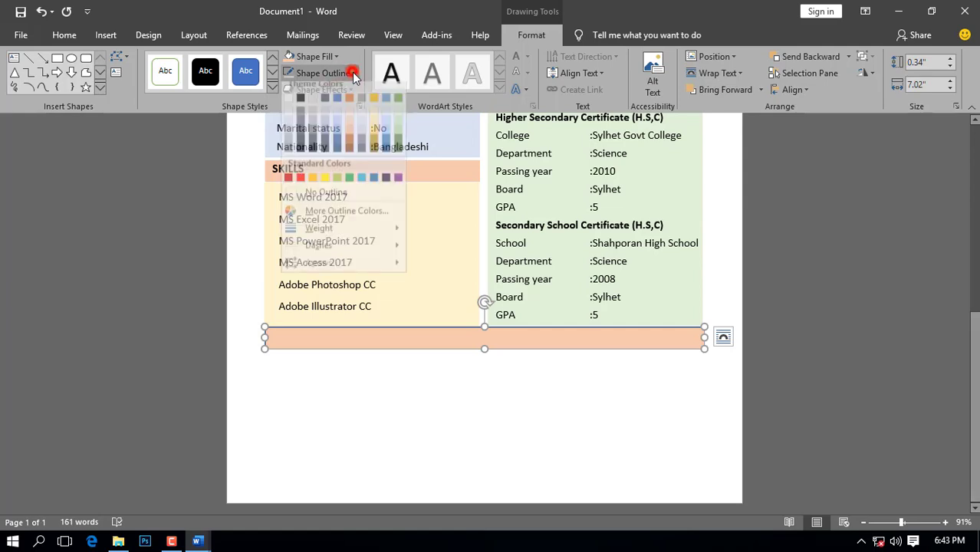
pyautogui.click(333, 200)
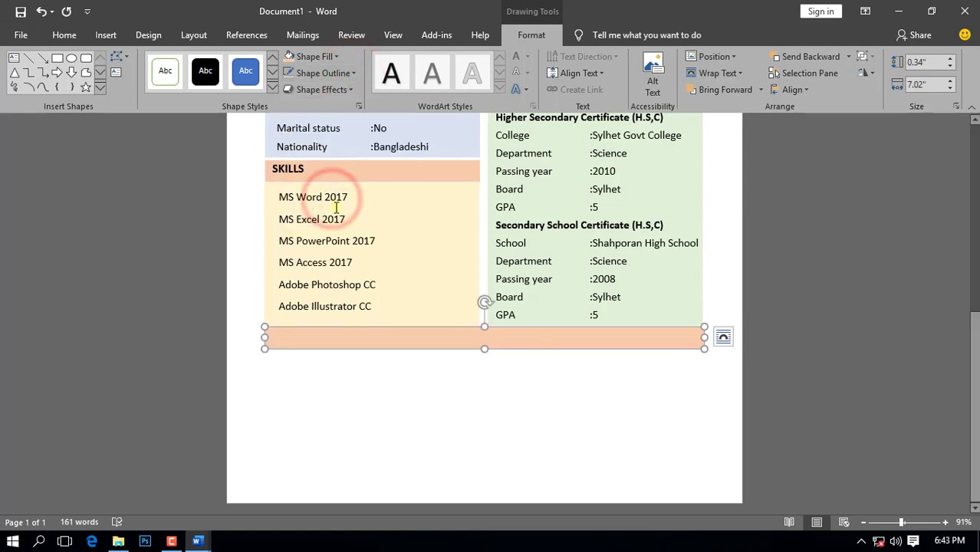
# Step: Duplicate the SKILLS heading onto the full-width peach bar and retype it as JOB EXPERIENCE
pyautogui.click(304, 169)
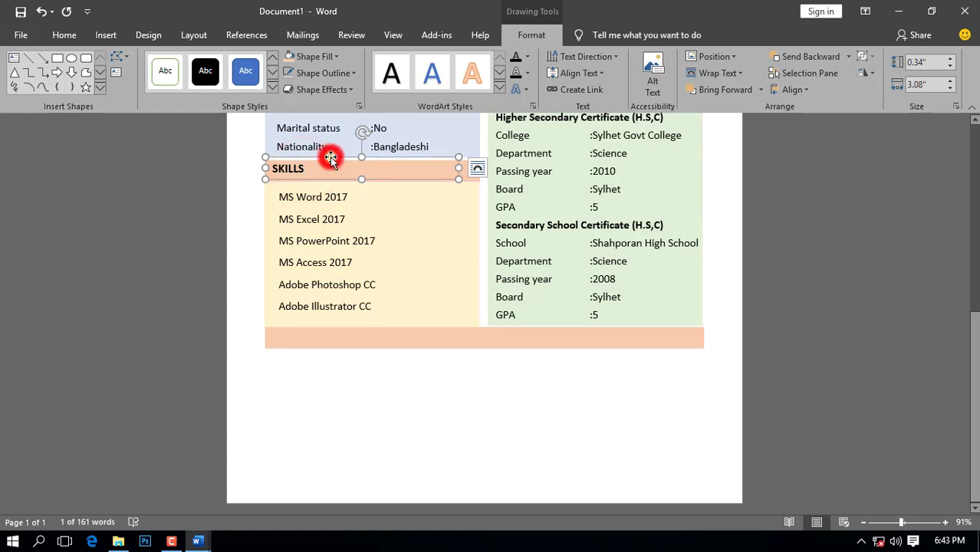
pyautogui.click(63, 34)
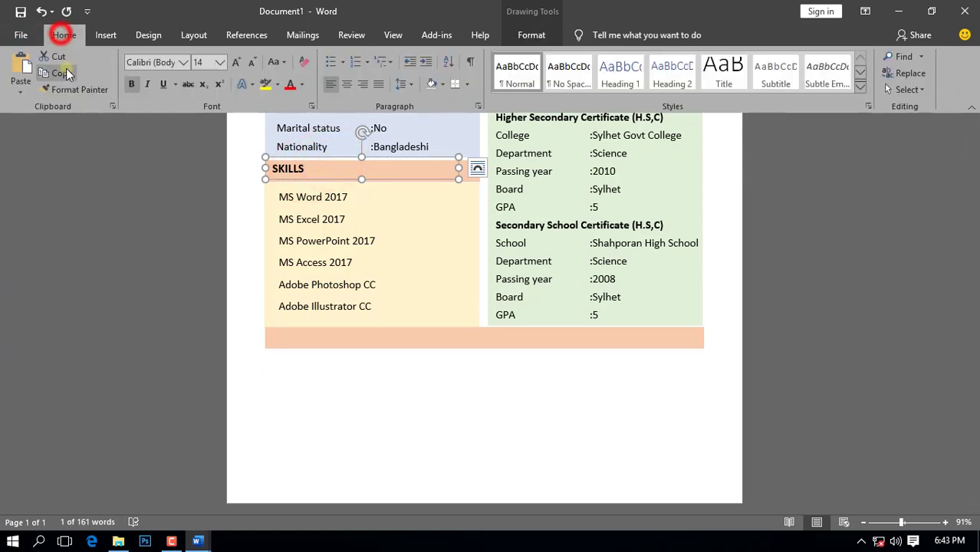
pyautogui.click(61, 73)
pyautogui.click(21, 68)
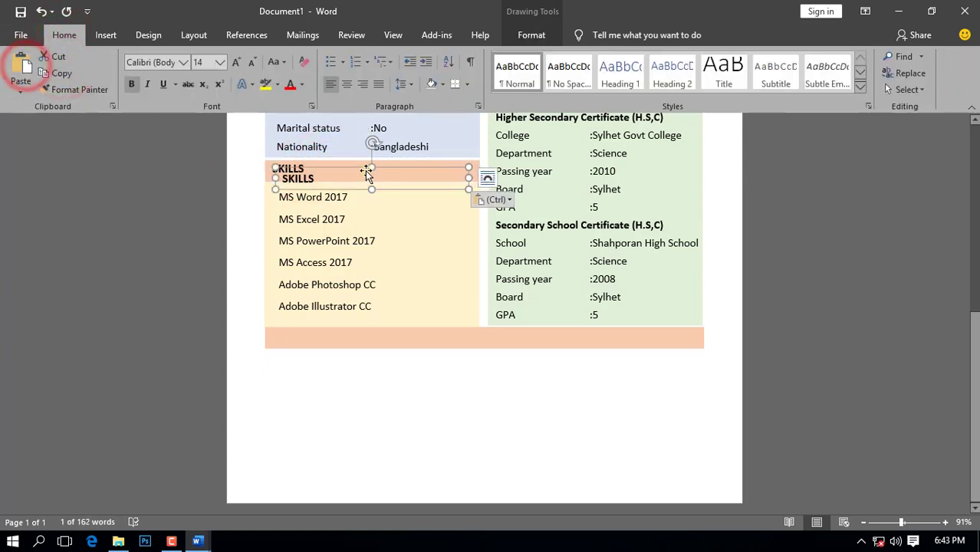
pyautogui.moveTo(362, 169); pyautogui.dragTo(356, 323)
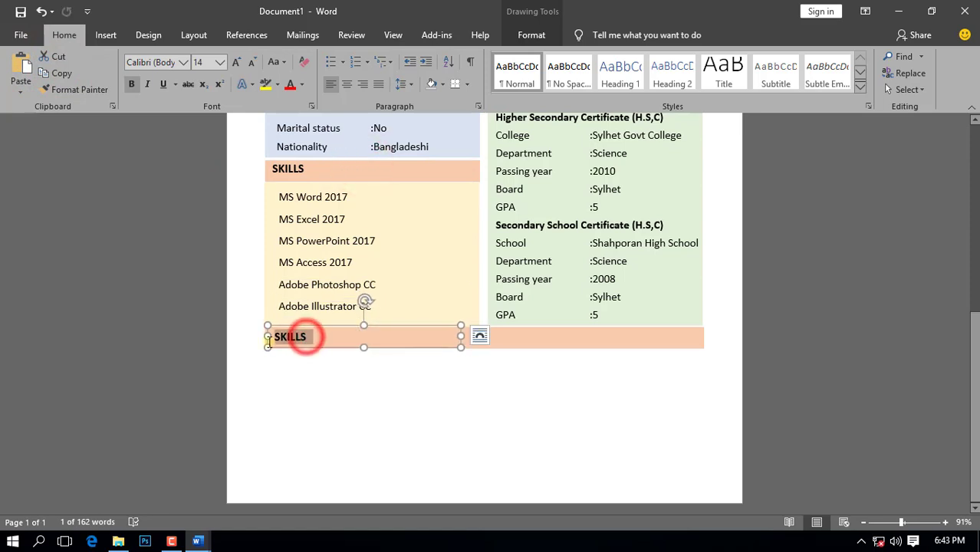
pyautogui.press('BackSpace')
pyautogui.write('JOB EXPERIENCE')
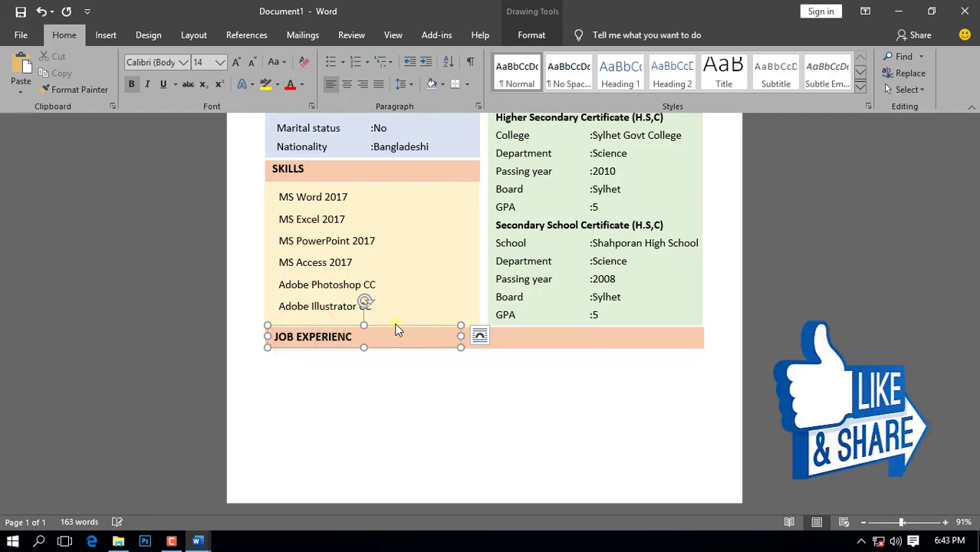
pyautogui.click(367, 429)
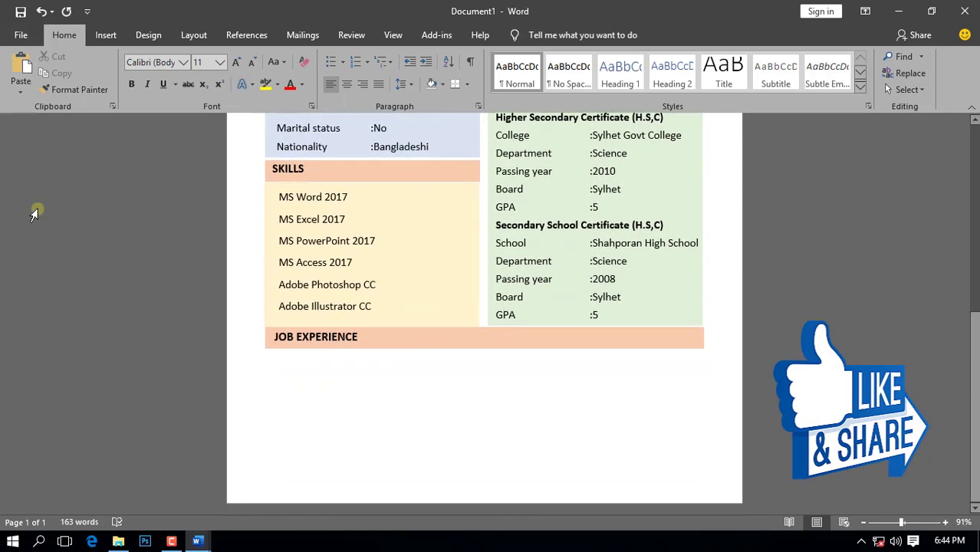
pyautogui.click(106, 38)
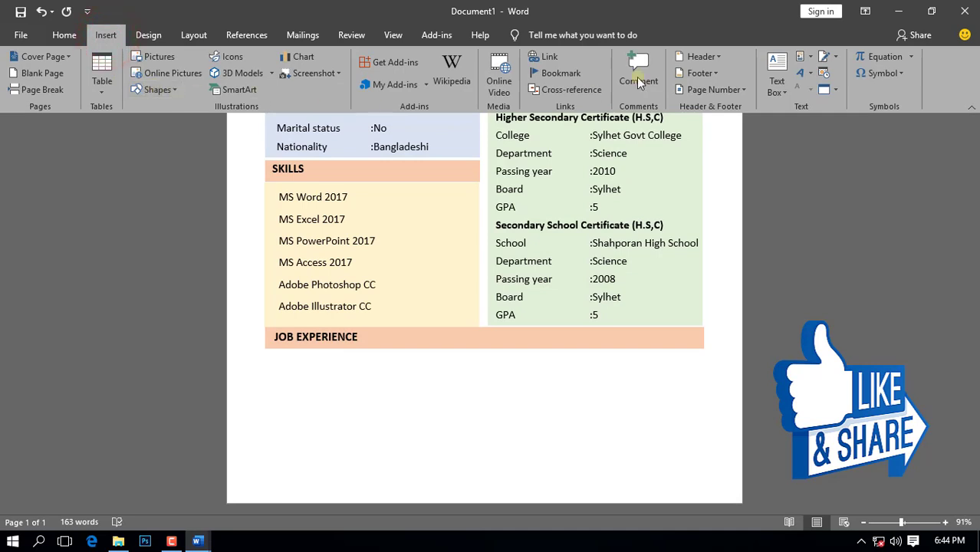
# Step: Draw a wide text box under the JOB EXPERIENCE heading
pyautogui.click(782, 88)
pyautogui.click(719, 398)
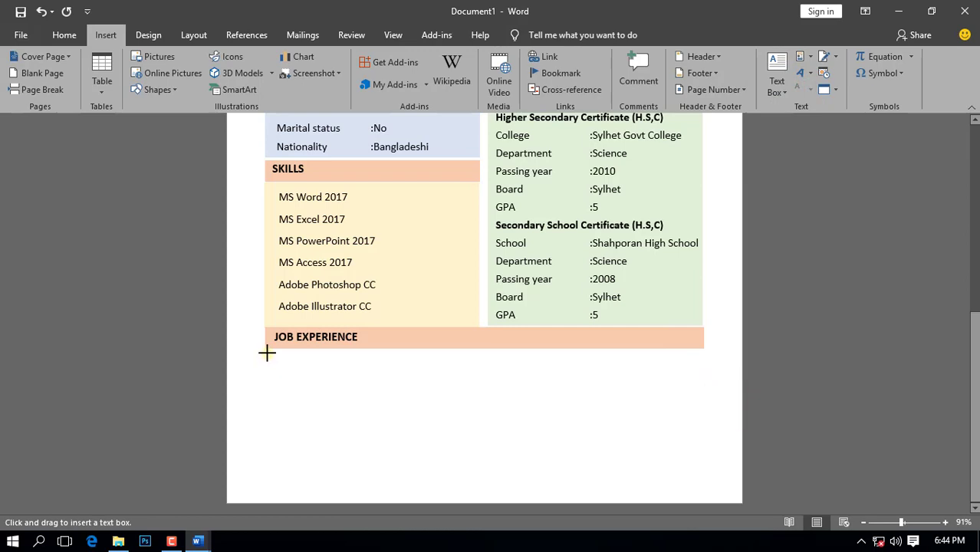
pyautogui.moveTo(267, 350)
pyautogui.mouseDown()
pyautogui.moveTo(630, 376)
pyautogui.moveTo(702, 392)
pyautogui.moveTo(702, 408)
pyautogui.mouseUp()
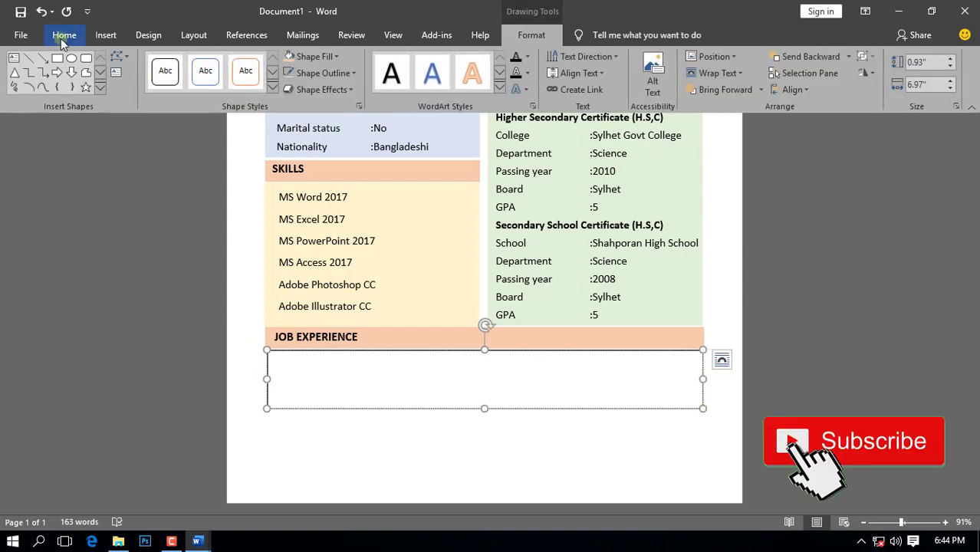
# Step: Copy both job experience paragraphs from the CAREER OBJECTIVE document and paste them into the box
pyautogui.click(197, 540)
pyautogui.click(276, 440)
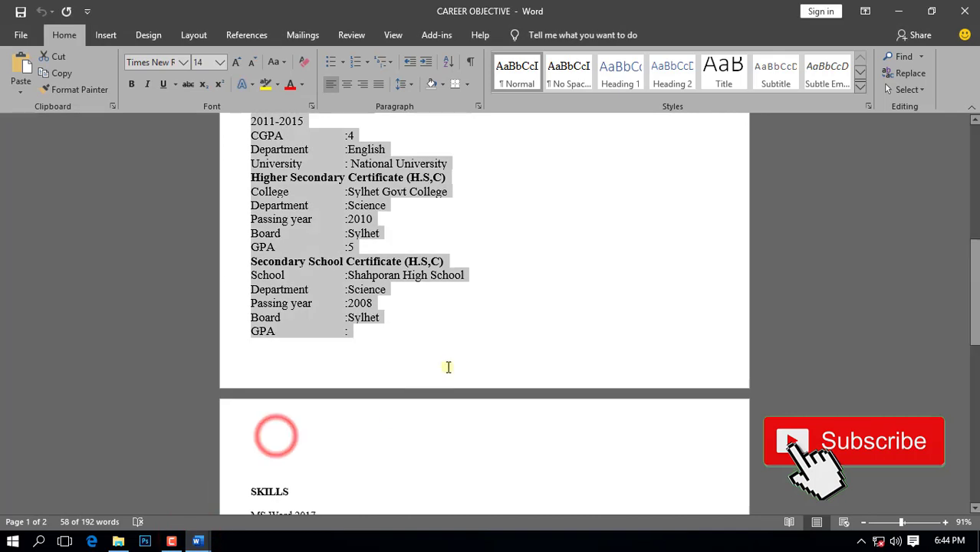
pyautogui.scroll(-10, 448, 366)
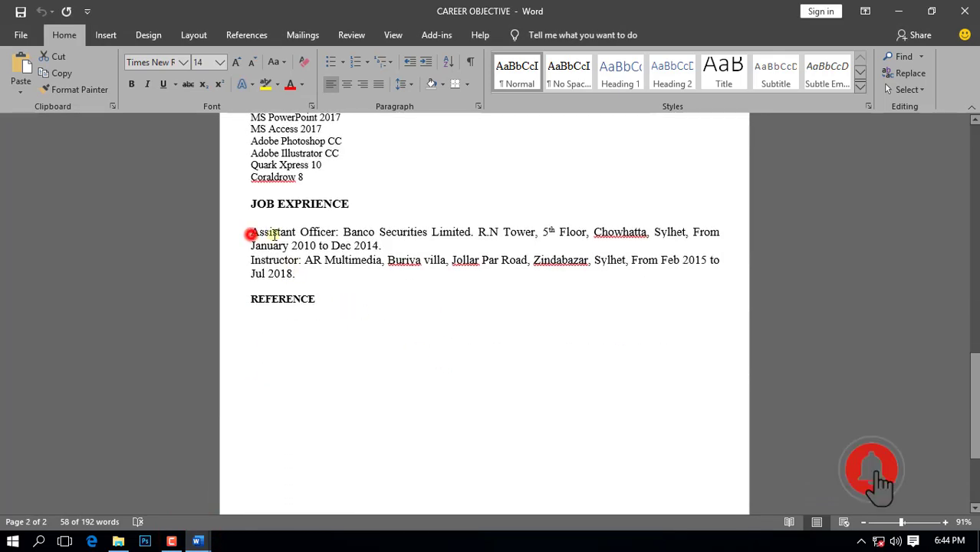
pyautogui.moveTo(250, 235); pyautogui.dragTo(555, 274)
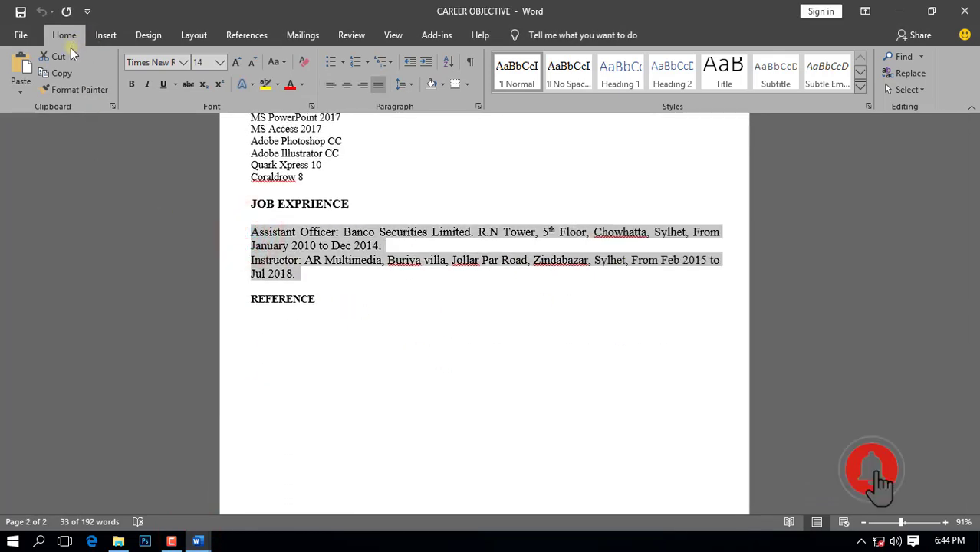
pyautogui.click(65, 74)
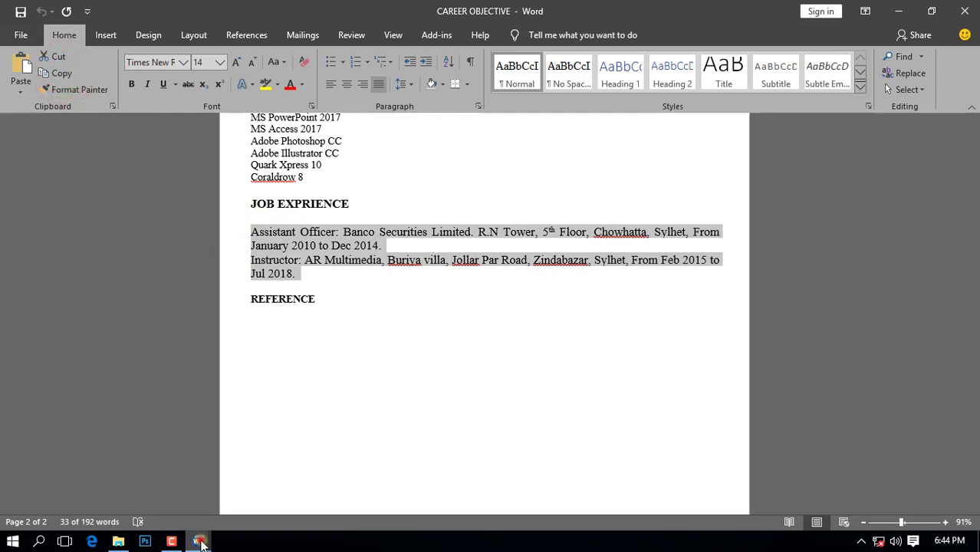
pyautogui.click(197, 541)
pyautogui.click(153, 455)
pyautogui.click(372, 370)
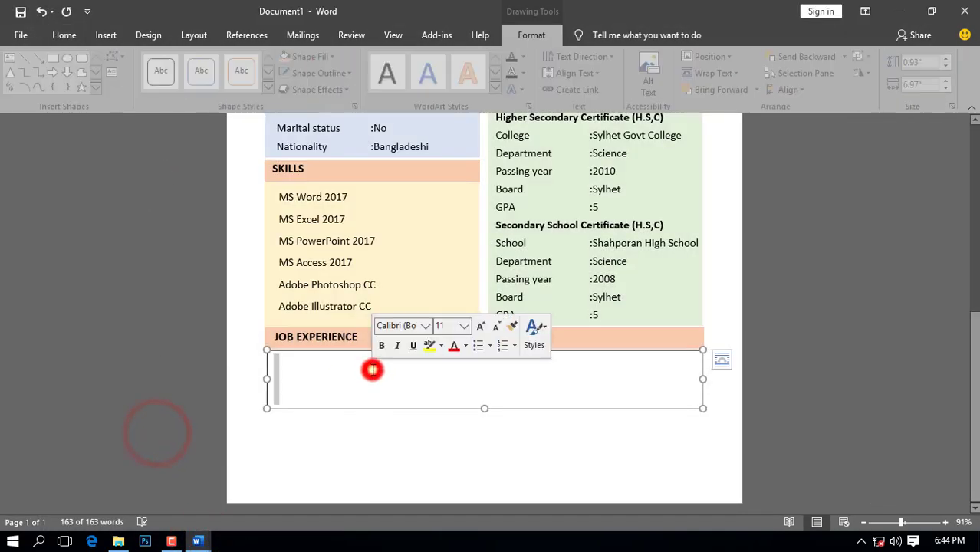
pyautogui.click(298, 372)
pyautogui.click(64, 34)
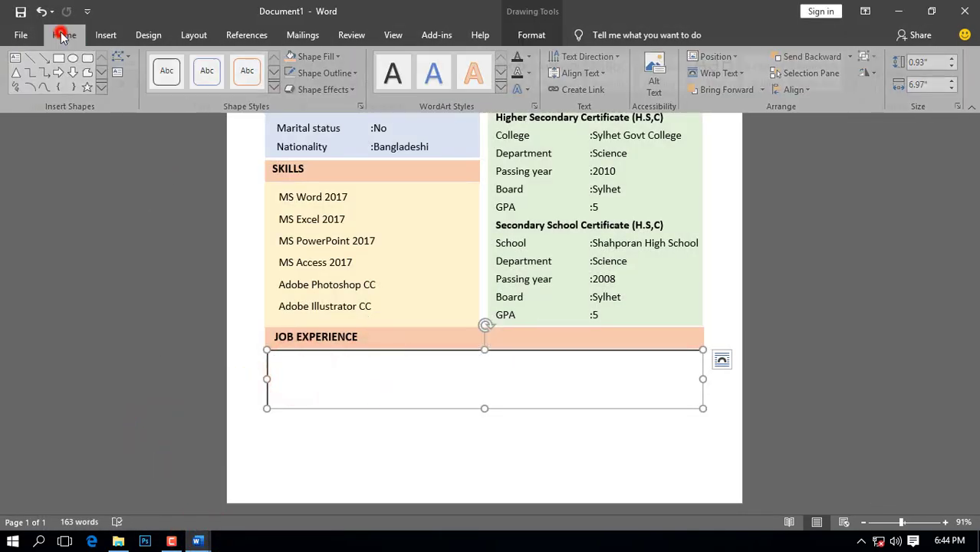
pyautogui.click(28, 79)
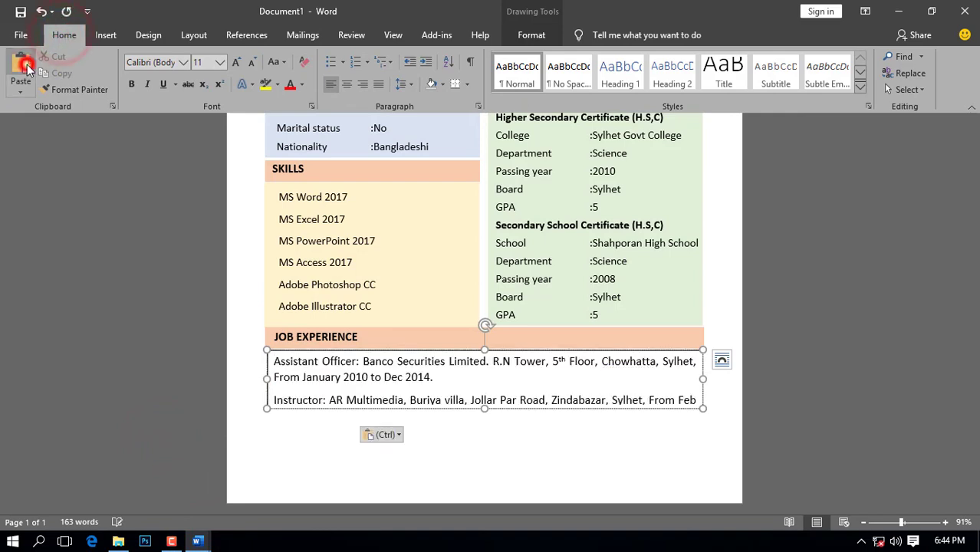
# Step: Set all the job experience text to size 13 with 0.8 line spacing
pyautogui.click(435, 379)
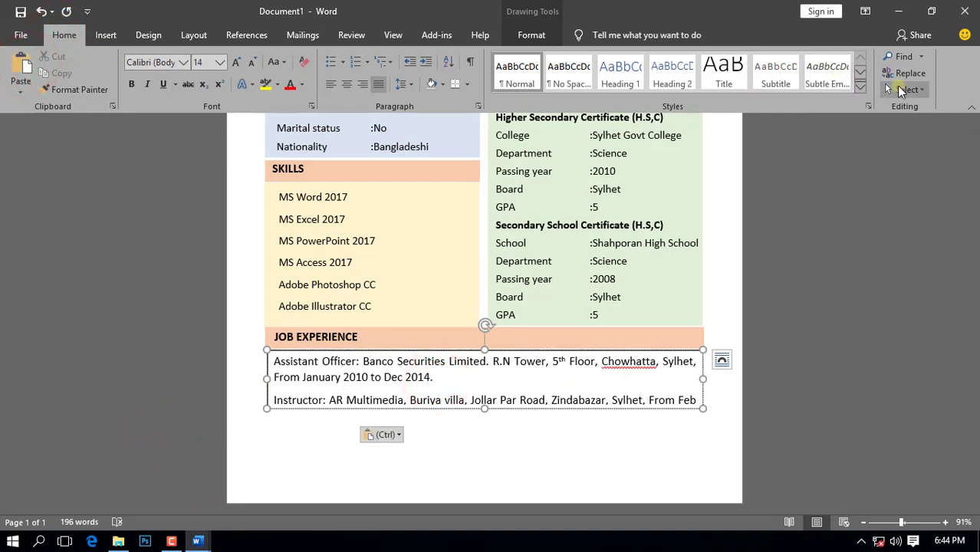
pyautogui.click(905, 89)
pyautogui.click(811, 108)
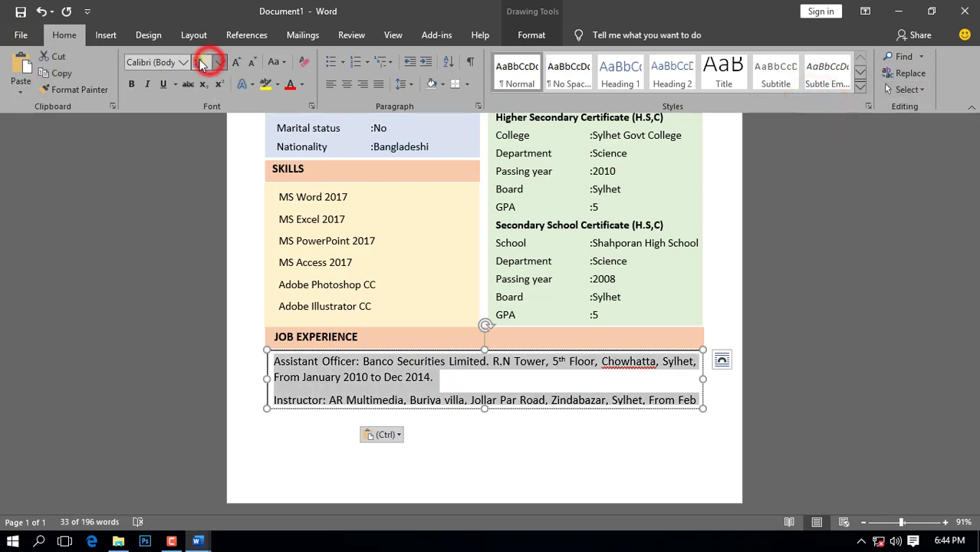
pyautogui.press('Return')
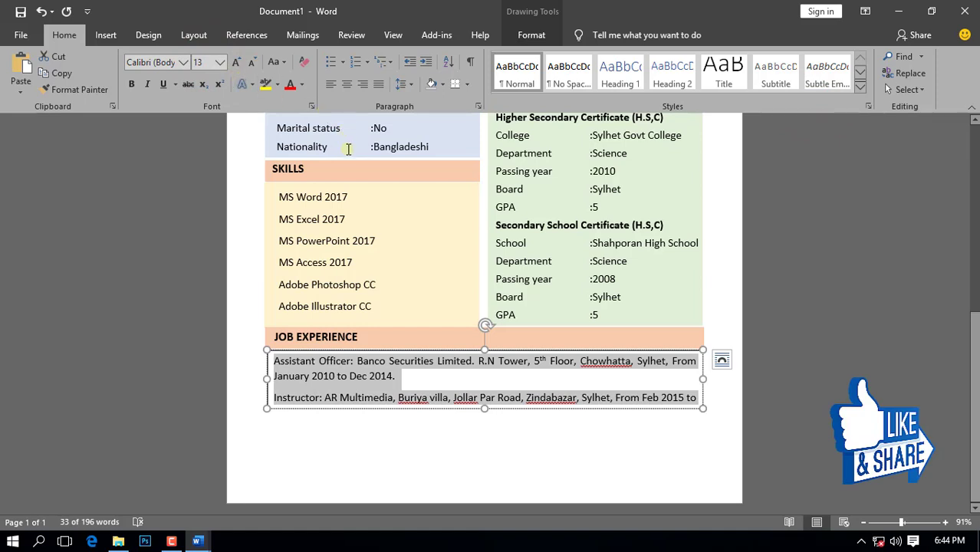
pyautogui.click(402, 85)
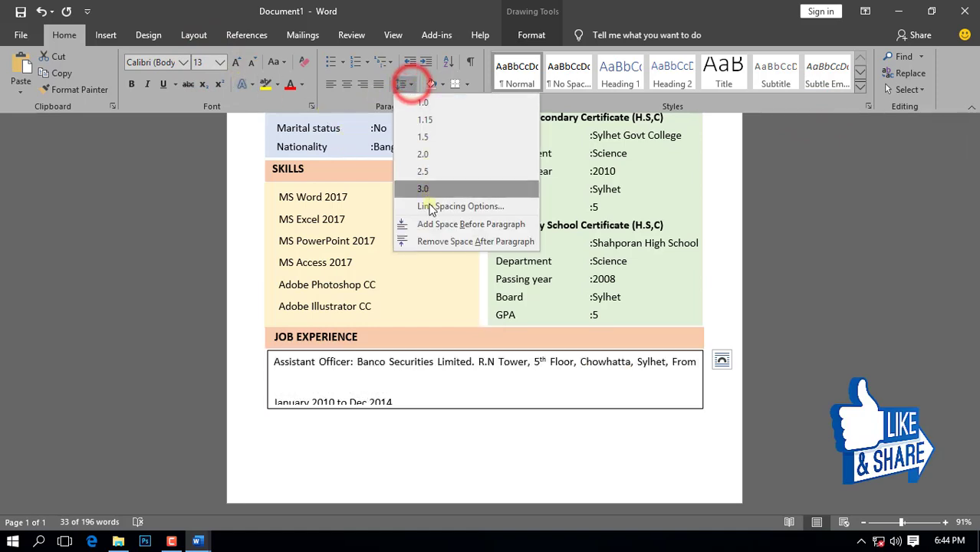
pyautogui.click(433, 208)
pyautogui.doubleClick(377, 267)
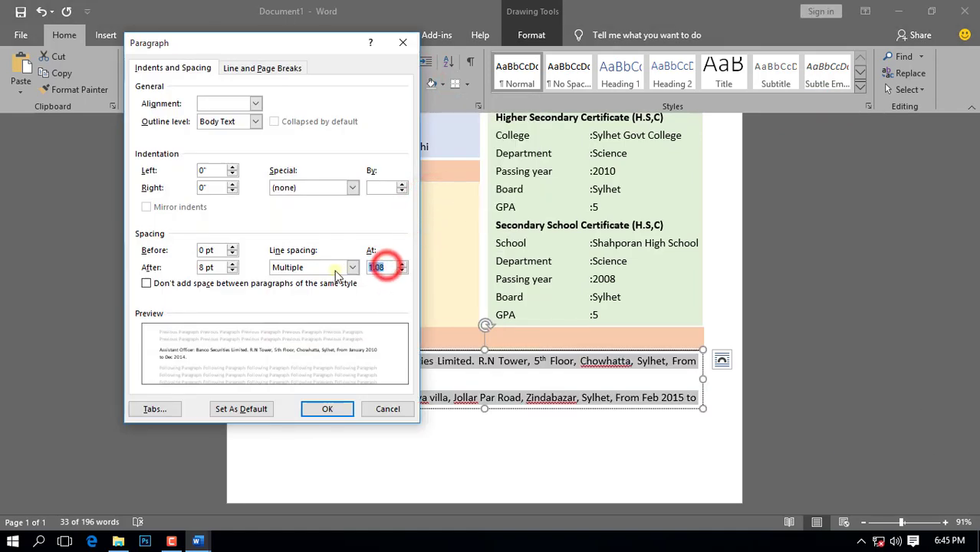
pyautogui.write('.8')
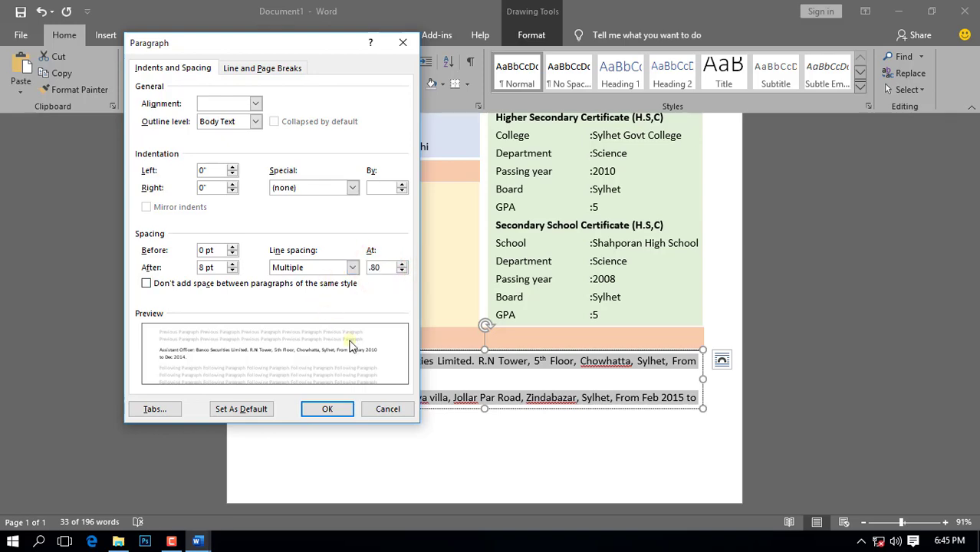
pyautogui.click(327, 409)
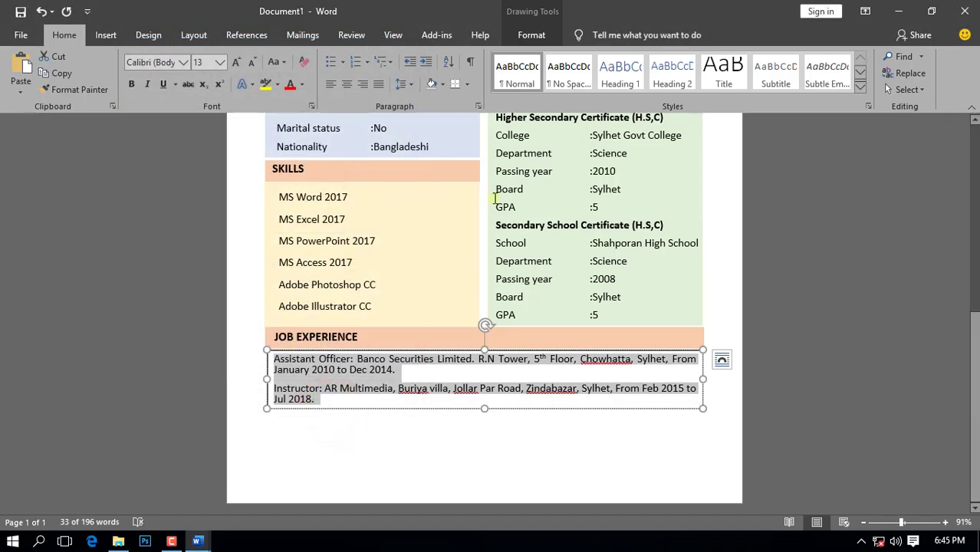
# Step: Remove the job text box's fill and outline
pyautogui.click(531, 35)
pyautogui.click(334, 58)
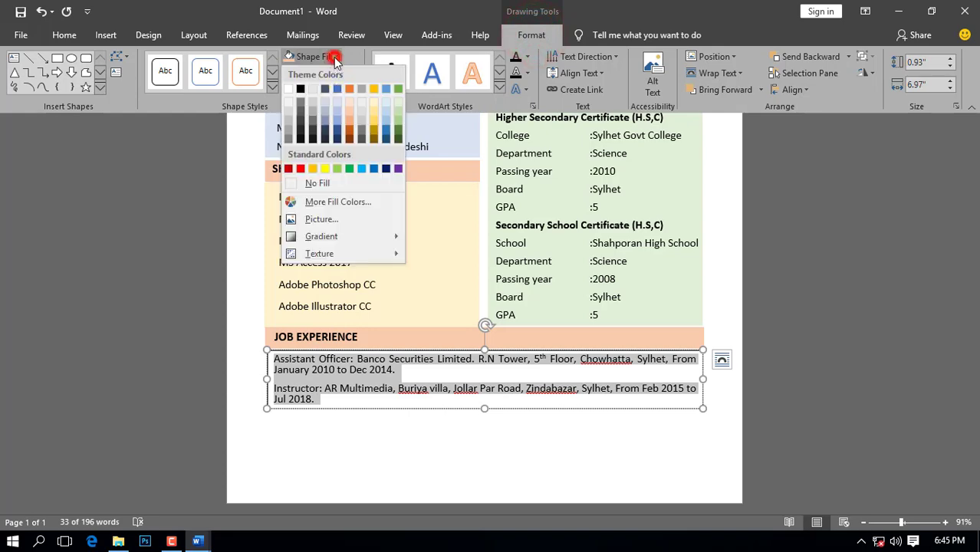
pyautogui.click(322, 182)
pyautogui.click(352, 72)
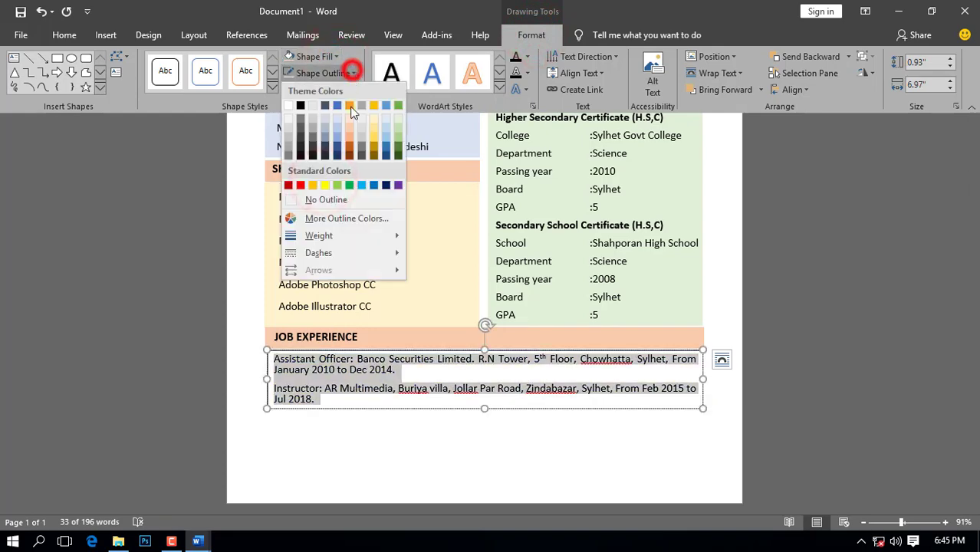
pyautogui.click(322, 200)
pyautogui.click(327, 197)
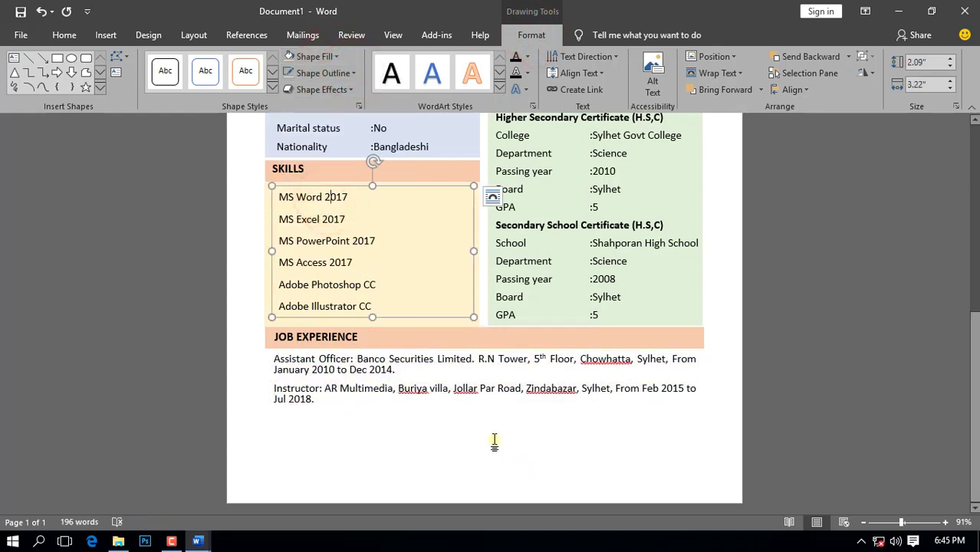
pyautogui.click(452, 434)
pyautogui.scroll(-7, 496, 416)
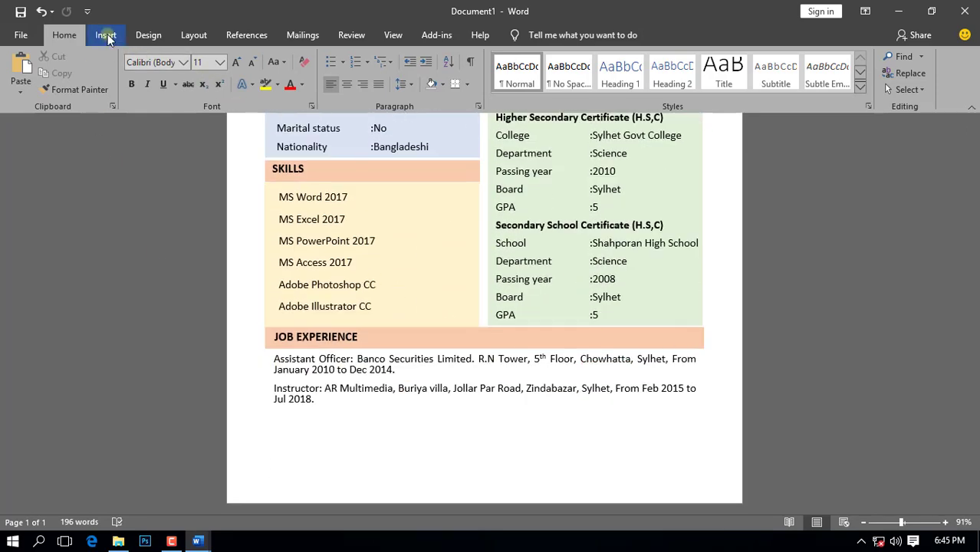
# Step: Draw a 0.29 by 7.05-inch light green bar with no outline under the job entries
pyautogui.click(108, 38)
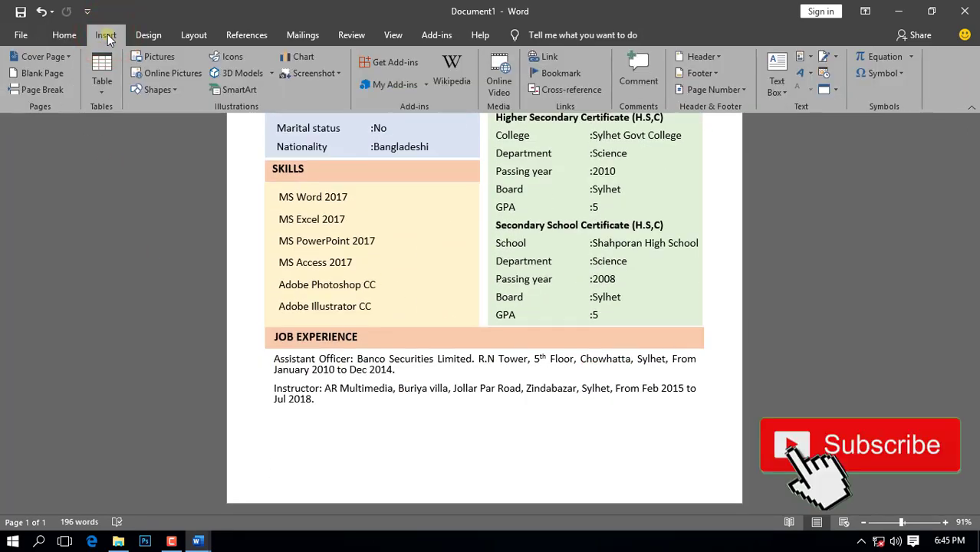
pyautogui.click(149, 90)
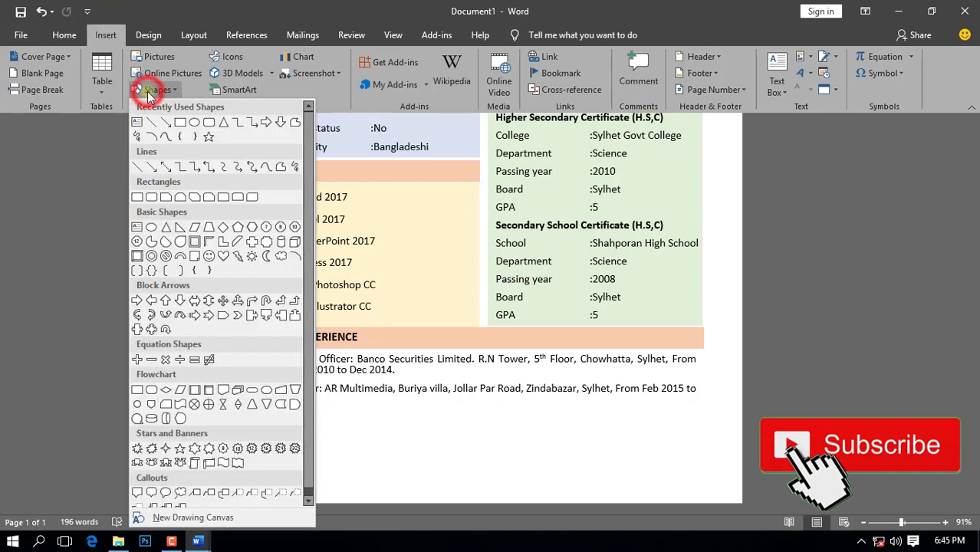
pyautogui.click(178, 122)
pyautogui.moveTo(266, 408); pyautogui.dragTo(686, 434)
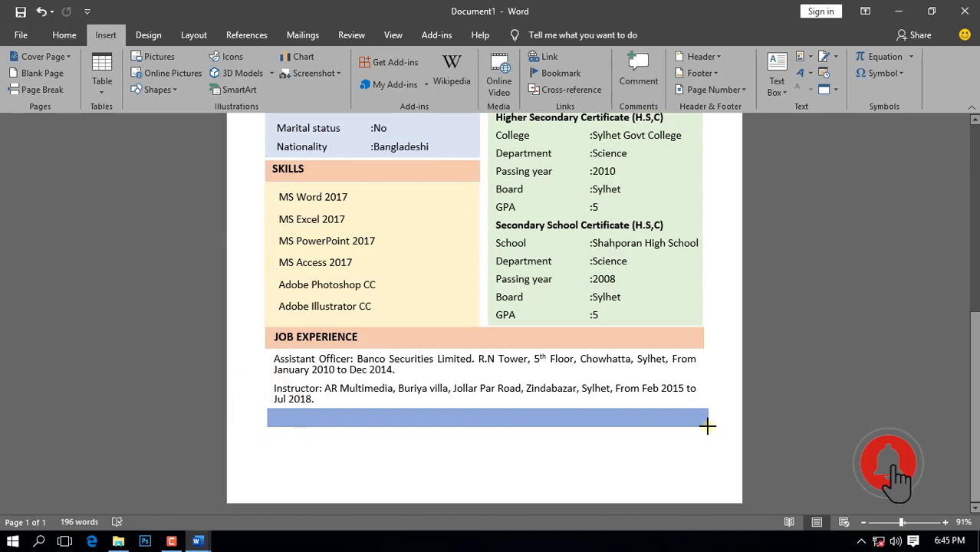
pyautogui.moveTo(707, 427); pyautogui.dragTo(707, 426)
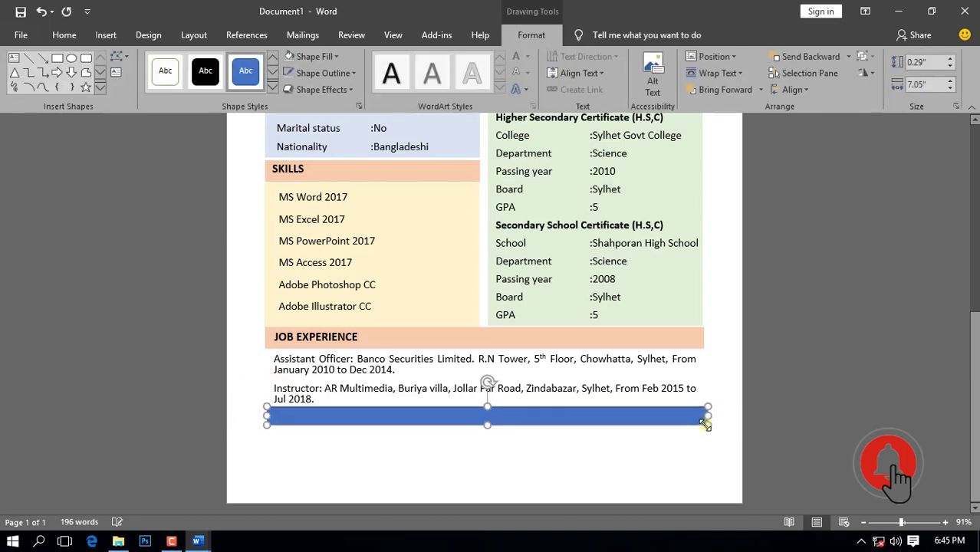
pyautogui.click(322, 56)
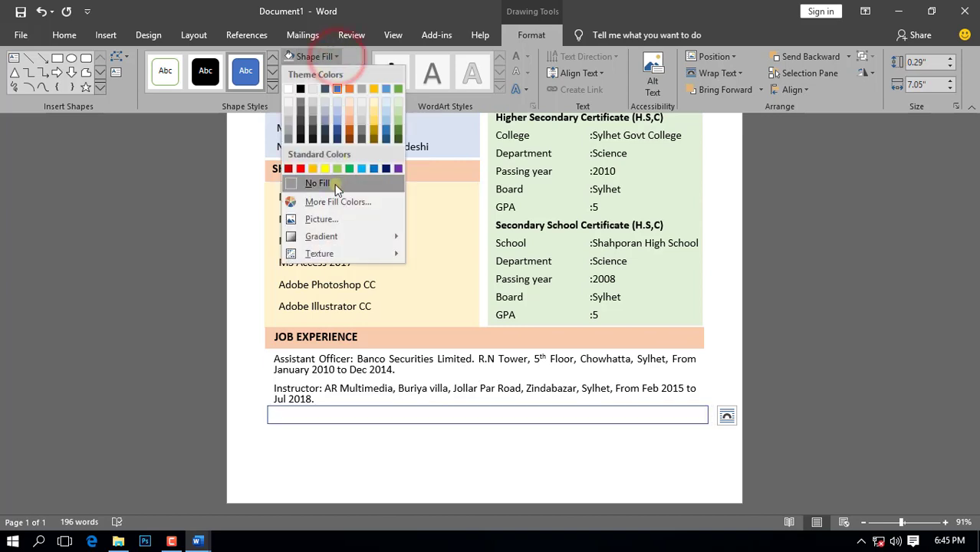
pyautogui.click(399, 116)
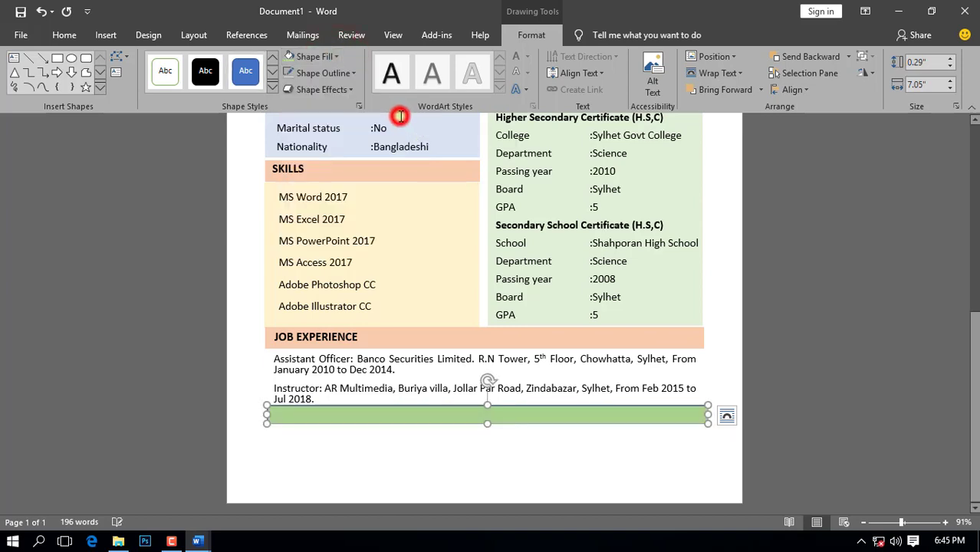
pyautogui.click(349, 73)
pyautogui.click(333, 198)
pyautogui.click(333, 196)
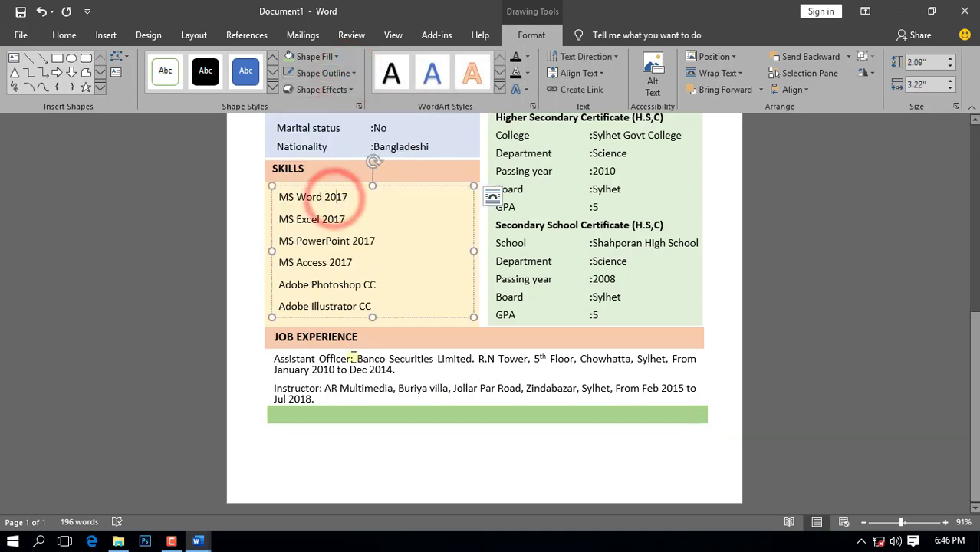
# Step: Duplicate the JOB EXPERIENCE heading onto the green bar and retype it as REFERENCE
pyautogui.click(349, 344)
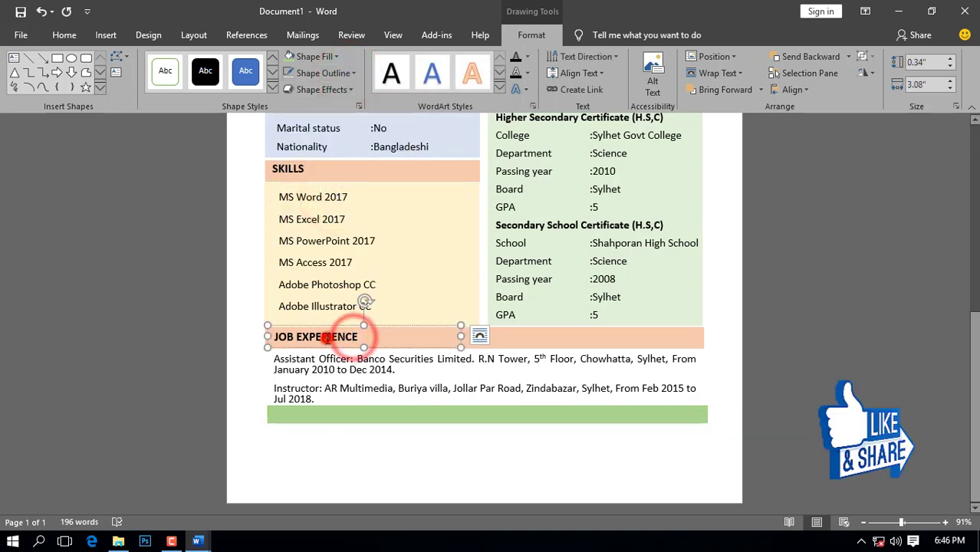
pyautogui.click(60, 34)
pyautogui.click(58, 72)
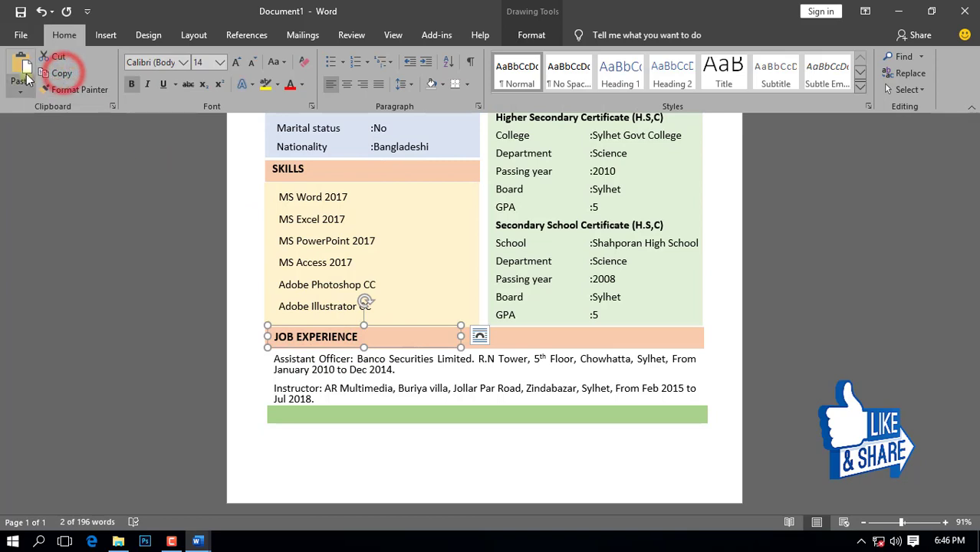
pyautogui.click(23, 68)
pyautogui.moveTo(408, 337); pyautogui.dragTo(399, 401)
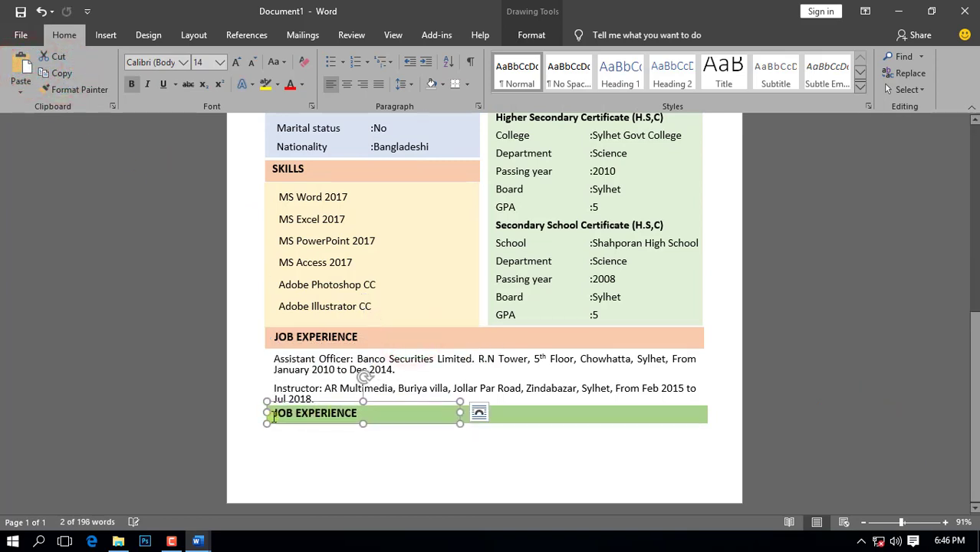
pyautogui.moveTo(272, 416); pyautogui.dragTo(357, 417)
pyautogui.write('REFERENC')
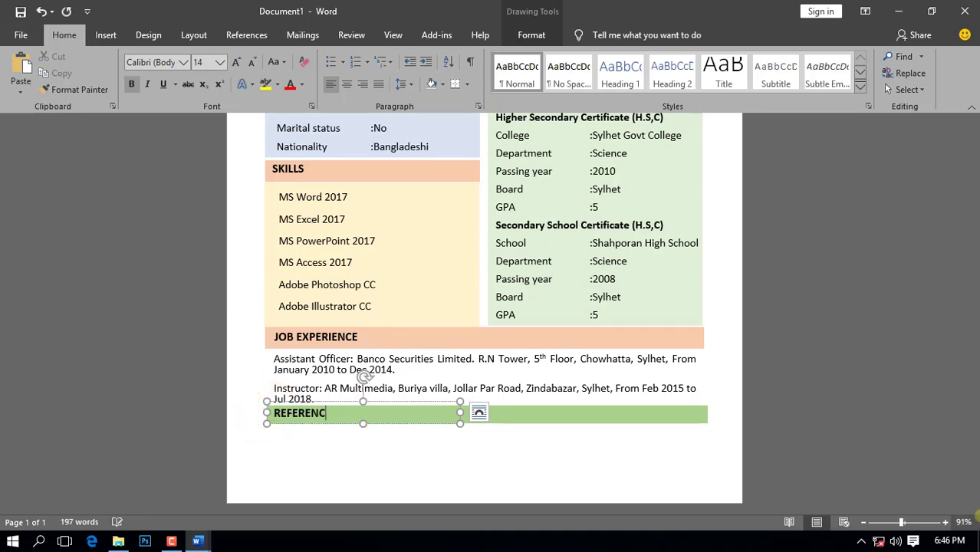
pyautogui.write('E')
pyautogui.click(456, 483)
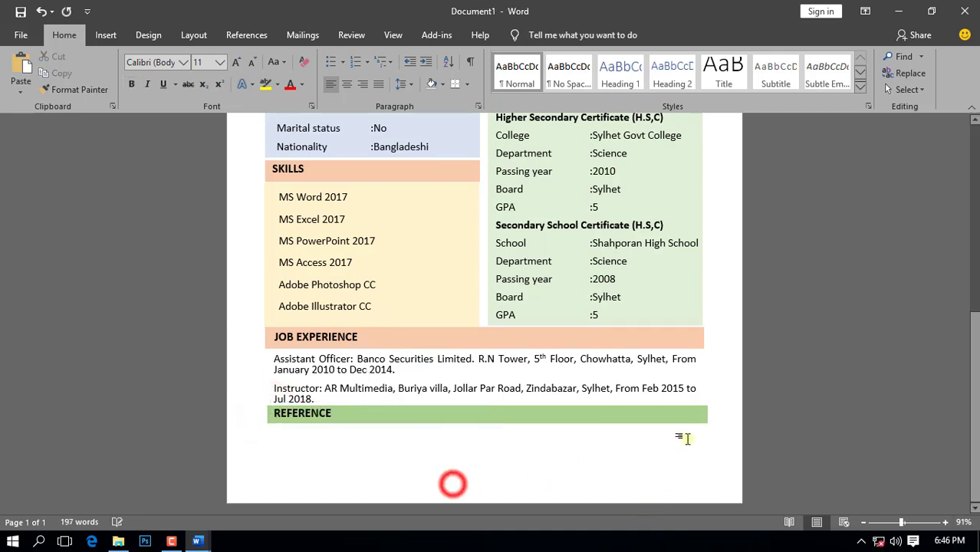
pyautogui.click(107, 35)
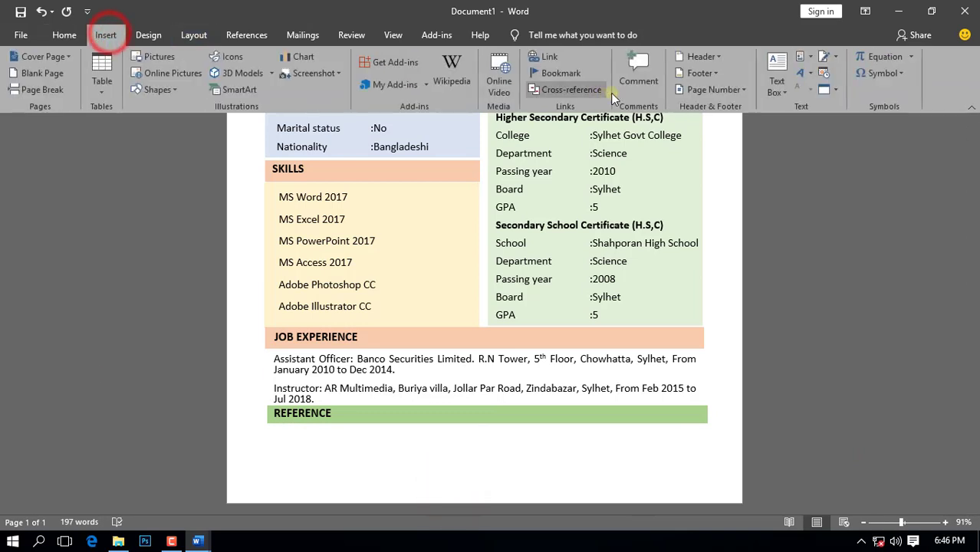
# Step: Draw a new text box under the left half of the REFERENCE bar
pyautogui.click(775, 82)
pyautogui.click(733, 400)
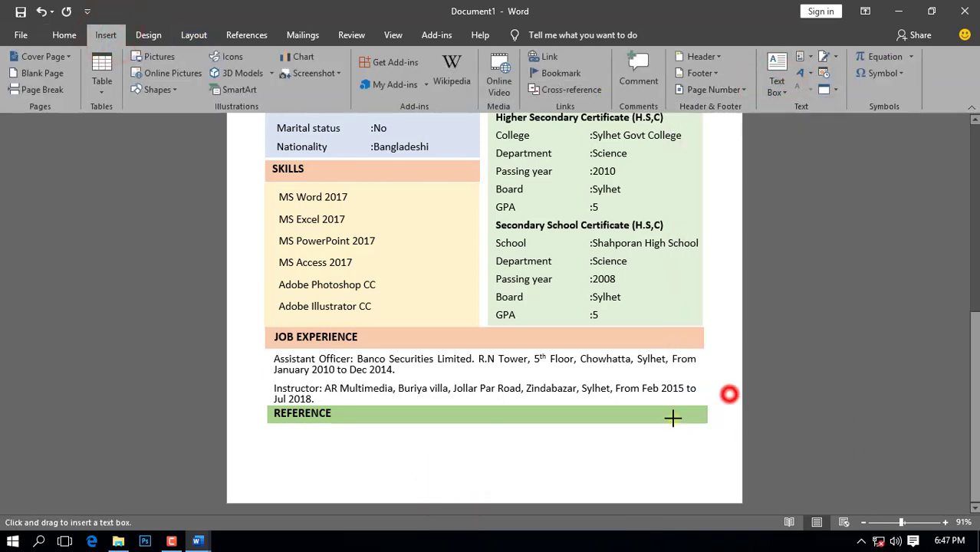
pyautogui.moveTo(268, 428)
pyautogui.mouseDown()
pyautogui.moveTo(363, 466)
pyautogui.moveTo(468, 490)
pyautogui.mouseUp()
# Step: Set the text box's font size to 13 and line spacing to Multiple 0.85
pyautogui.click(72, 36)
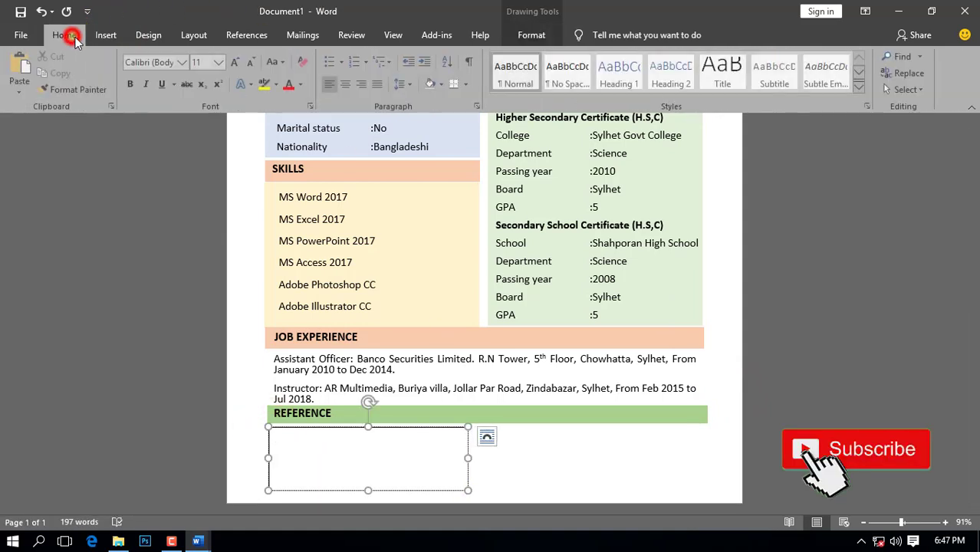
pyautogui.click(218, 62)
pyautogui.click(203, 63)
pyautogui.write('13')
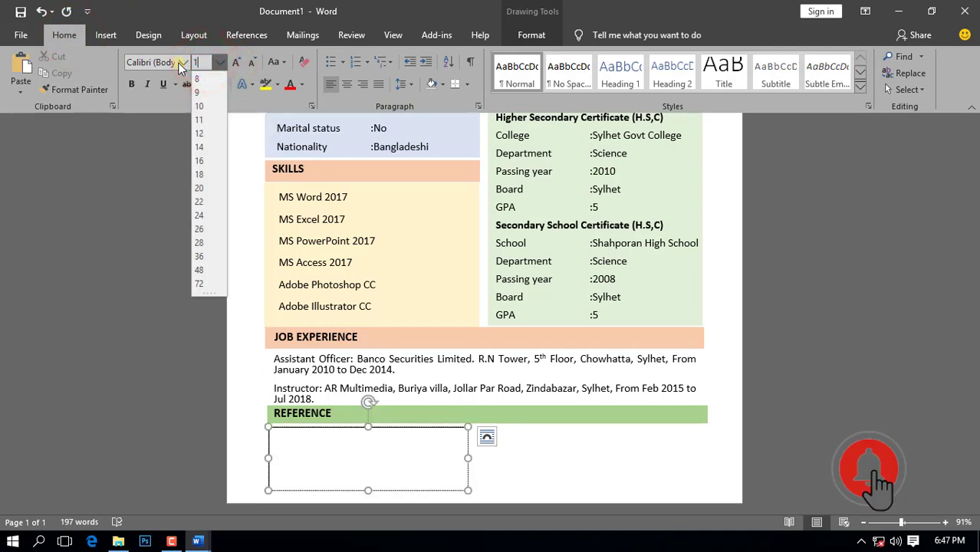
pyautogui.press('Return')
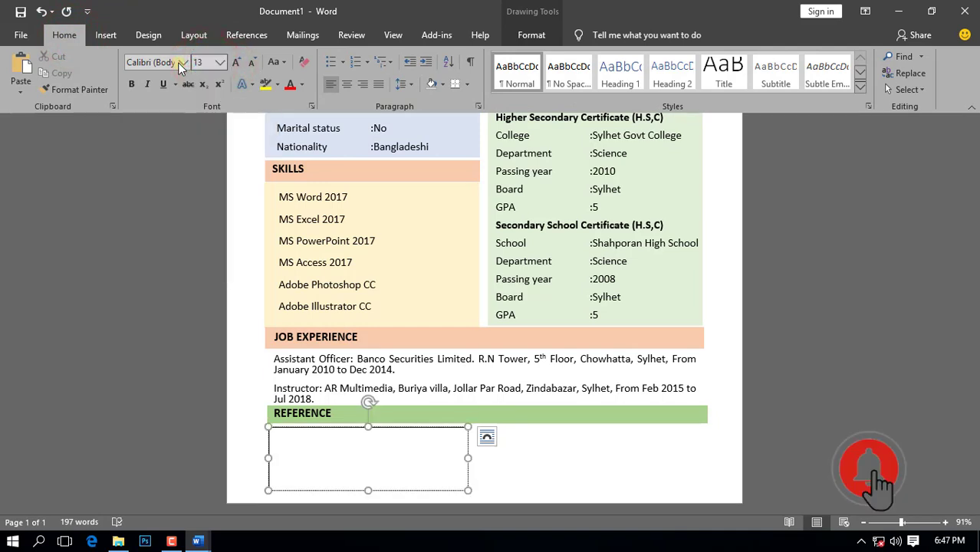
pyautogui.click(405, 85)
pyautogui.click(442, 205)
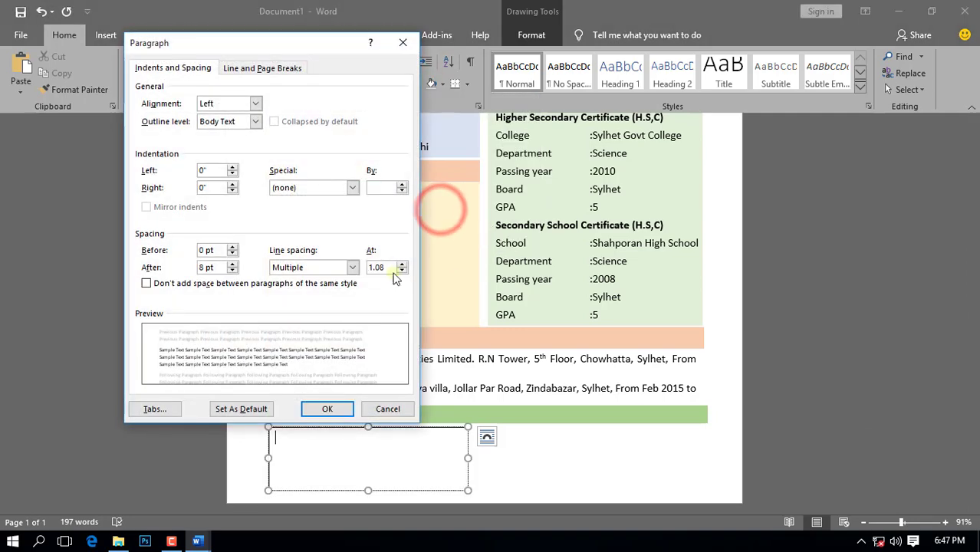
pyautogui.press('BackSpace')
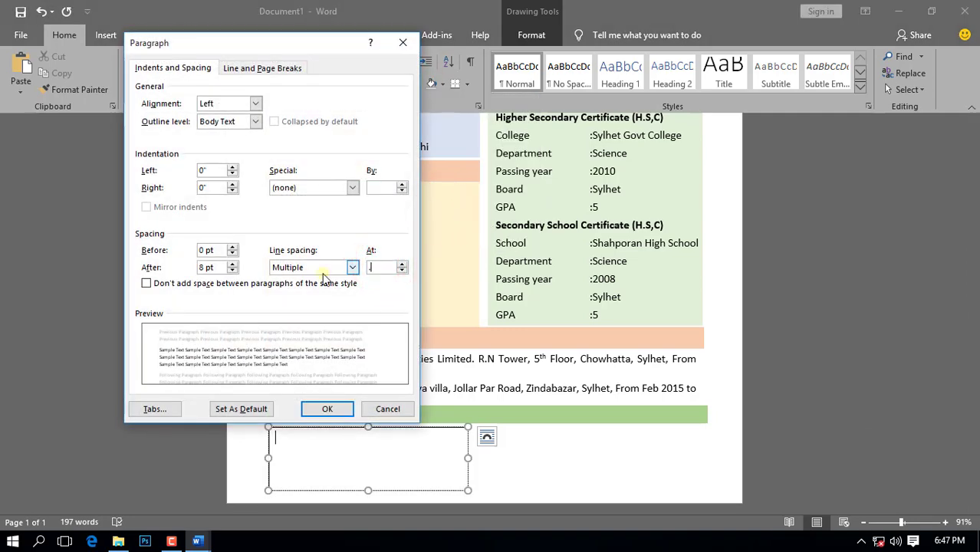
pyautogui.click(327, 407)
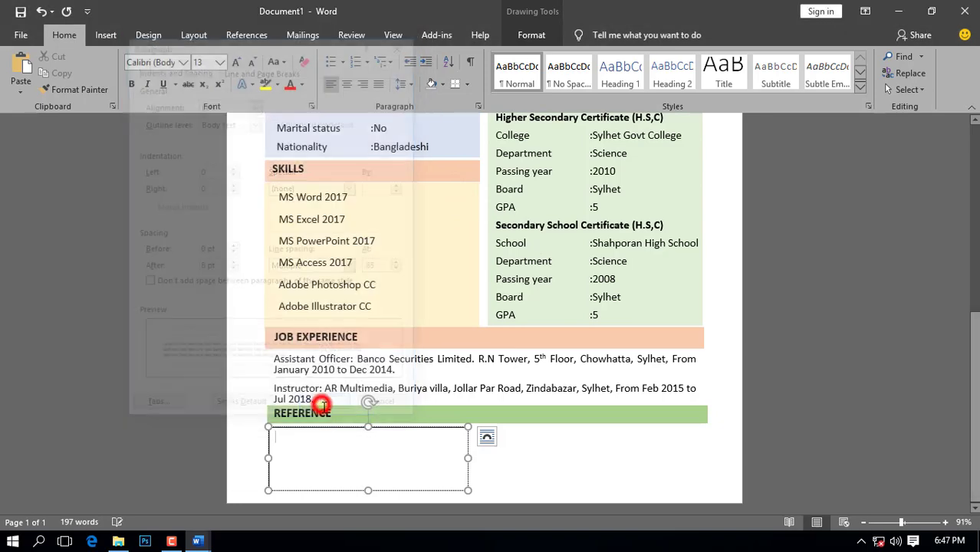
# Step: Give the text box No Outline and No Fill
pyautogui.click(531, 36)
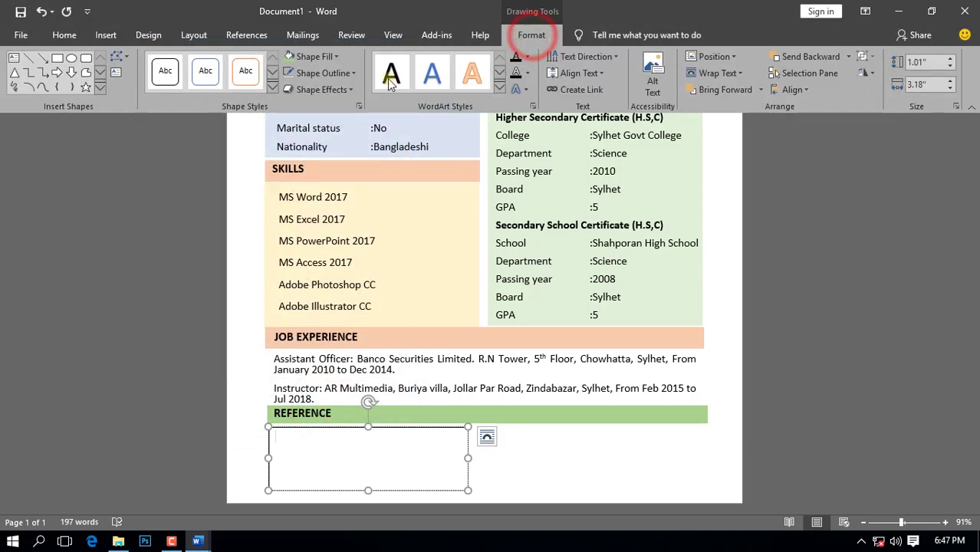
pyautogui.click(349, 73)
pyautogui.click(333, 200)
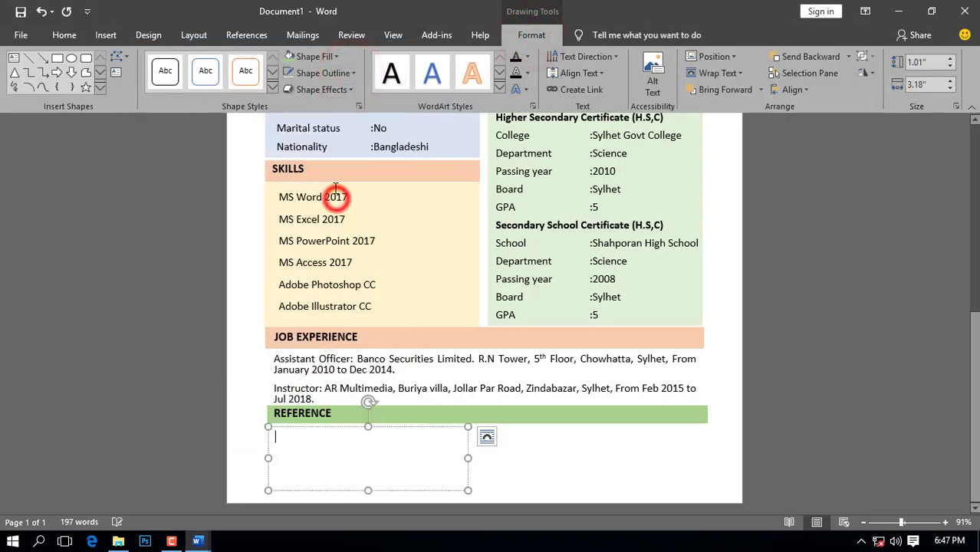
pyautogui.click(330, 57)
pyautogui.click(322, 184)
# Step: Type the doctor referee's name, Shahporan Medical College and location, then select the name line
pyautogui.write('Doc')
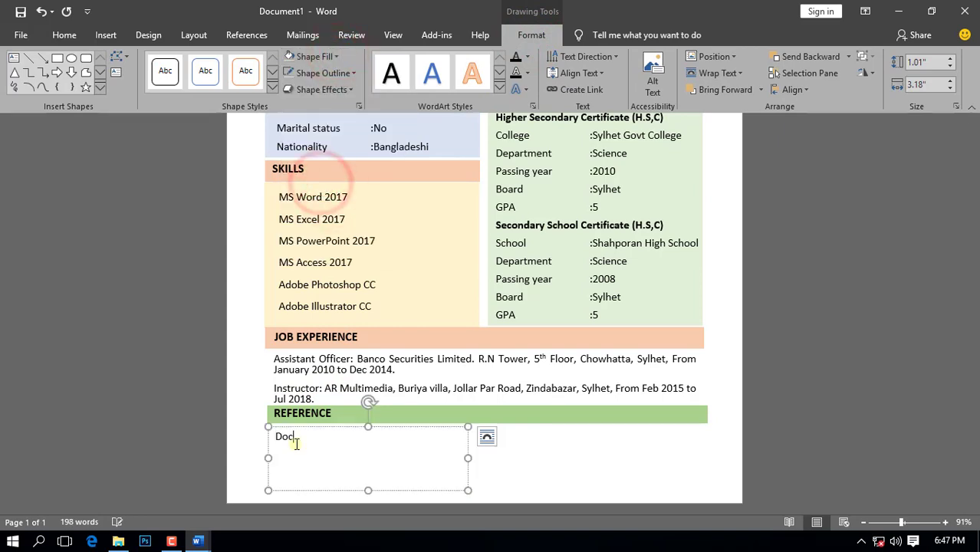
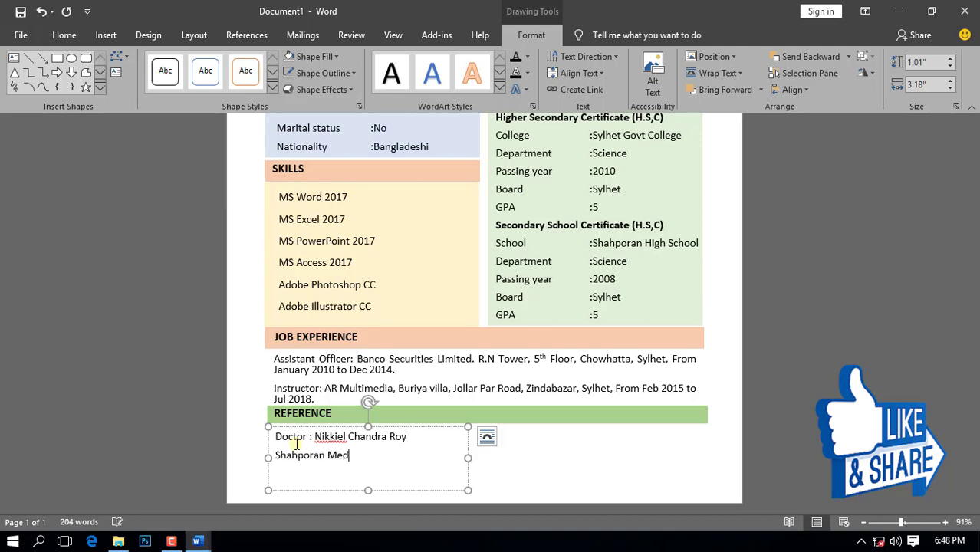
pyautogui.write('ical College Khadim Nagor, Sylher.')
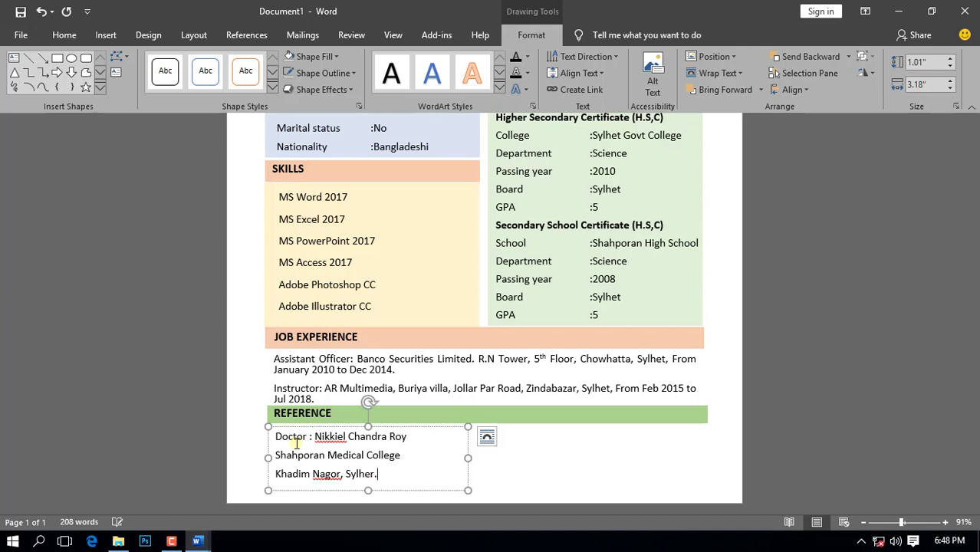
pyautogui.scroll(1, 296, 443)
pyautogui.scroll(-1, 434, 454)
pyautogui.moveTo(411, 440); pyautogui.dragTo(274, 437)
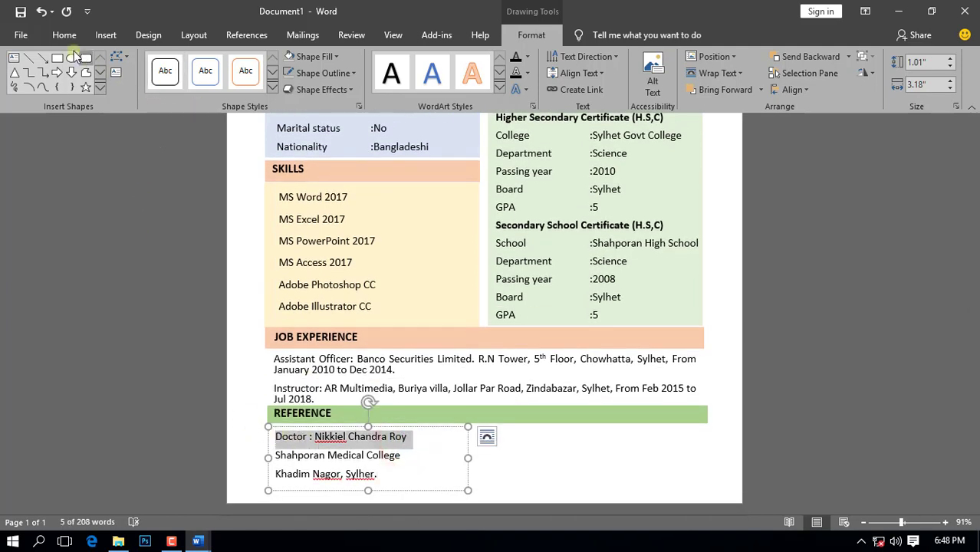
# Step: Make the referee's name line 14 pt bold
pyautogui.click(65, 35)
pyautogui.click(220, 62)
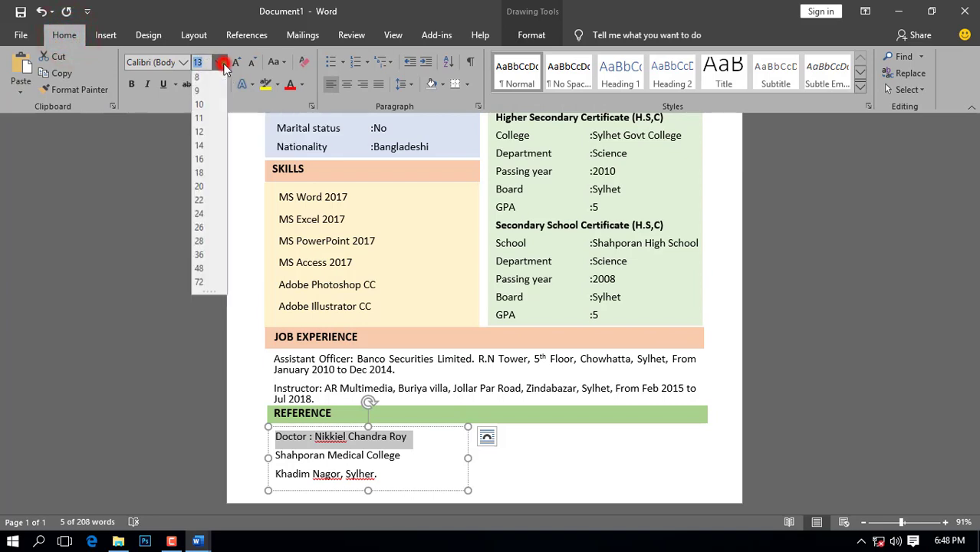
pyautogui.click(205, 149)
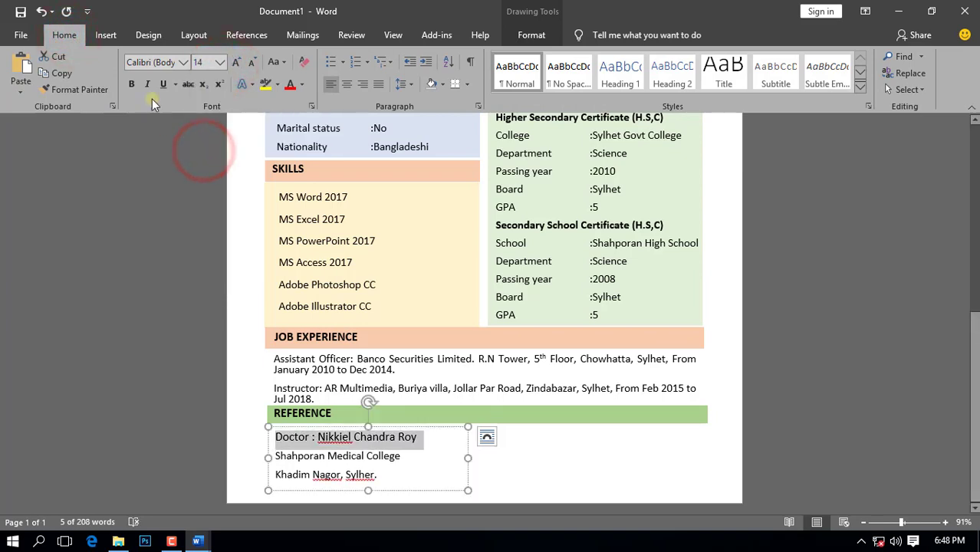
pyautogui.click(132, 85)
# Step: Duplicate the reference text box with Ctrl+D and move the copy to the right
pyautogui.click(444, 428)
pyautogui.hotkey('ctrl', 'd')
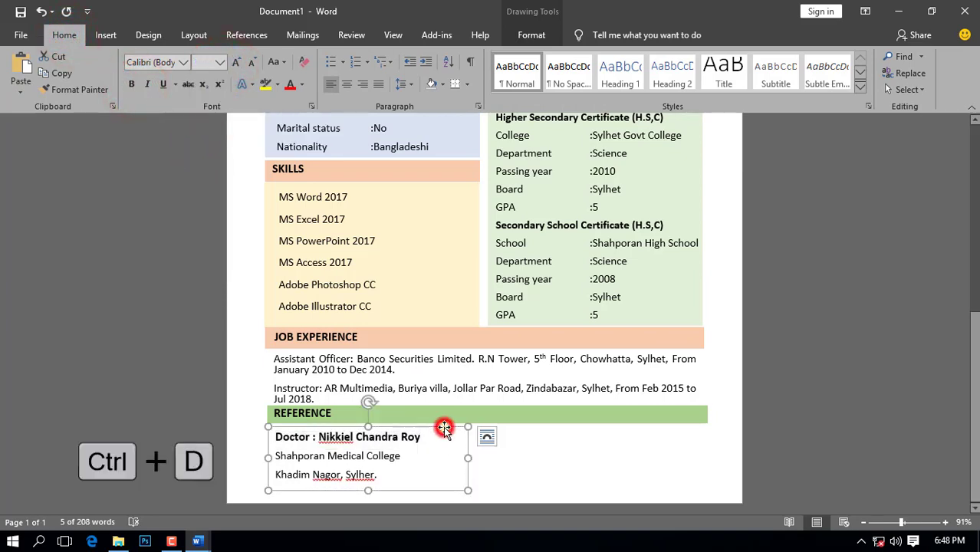
pyautogui.hotkey('ctrl', 'd')
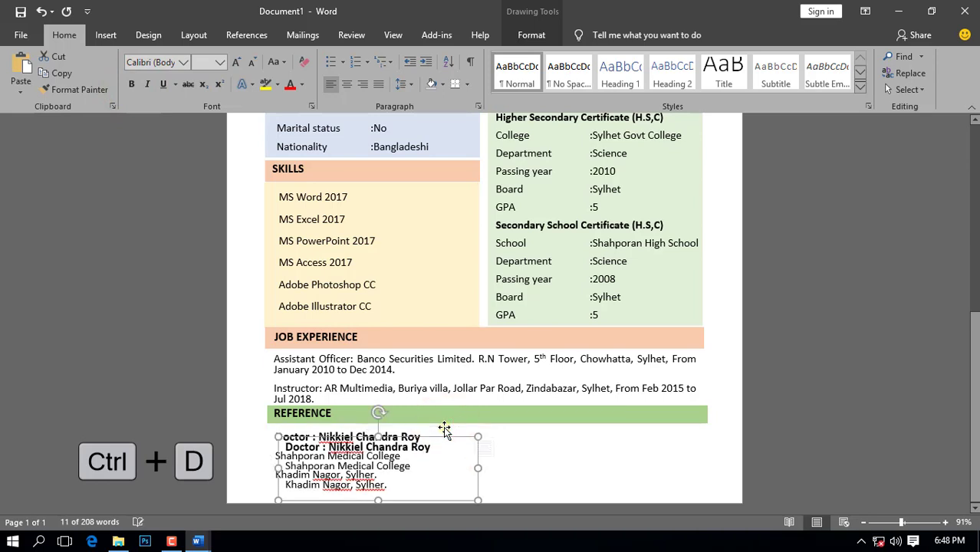
pyautogui.moveTo(451, 438); pyautogui.dragTo(677, 424)
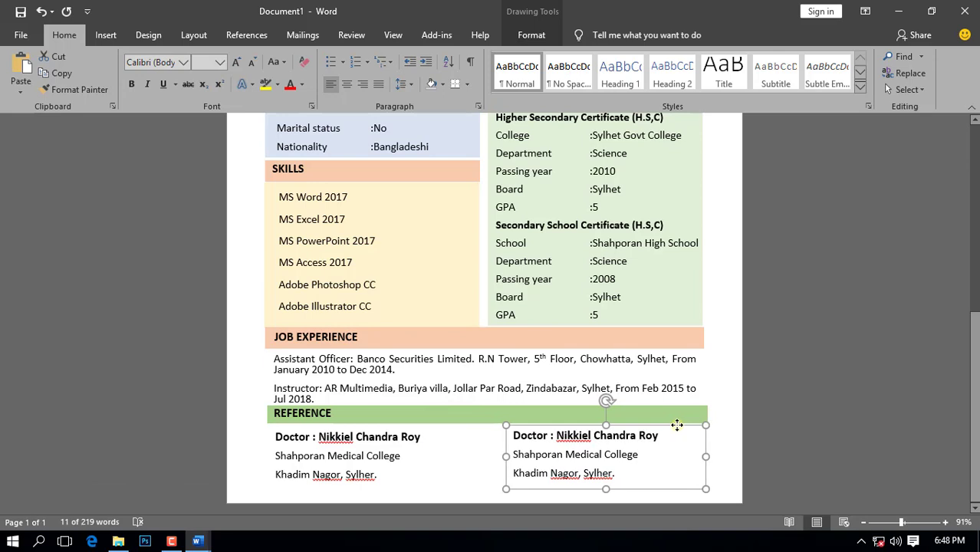
# Step: Retype the copy with the director's name, 'Director. AR Multimedia Computer' and 'Zindabazar, Sylhet'
pyautogui.moveTo(579, 435); pyautogui.dragTo(658, 434)
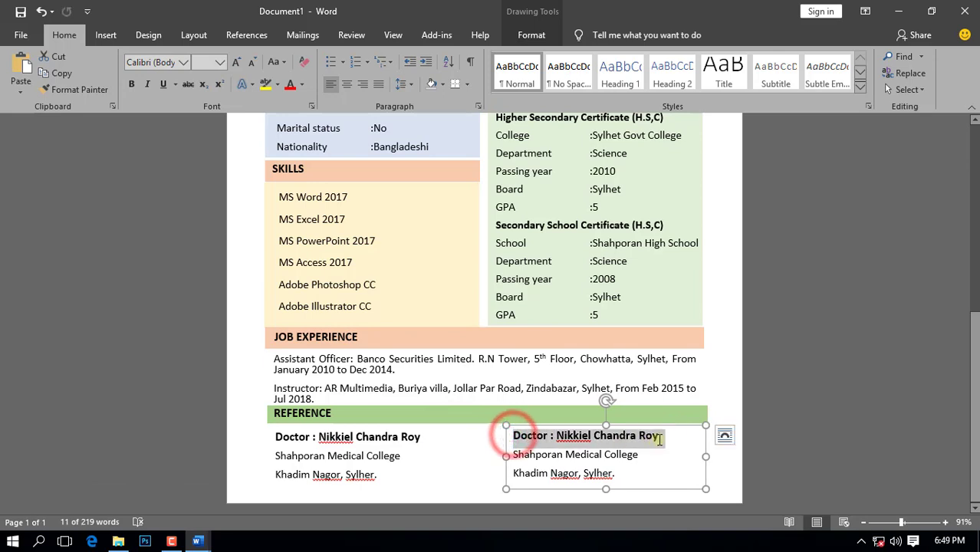
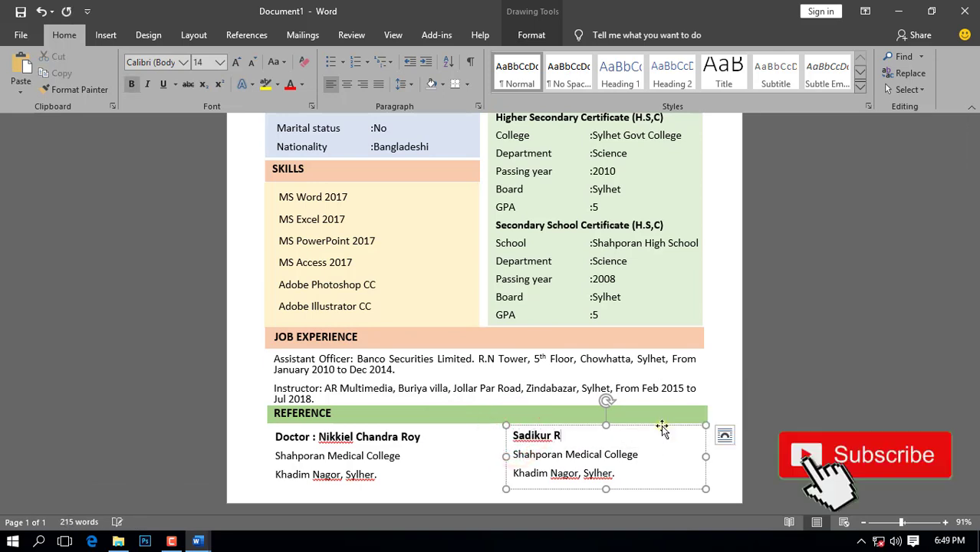
pyautogui.click(509, 457)
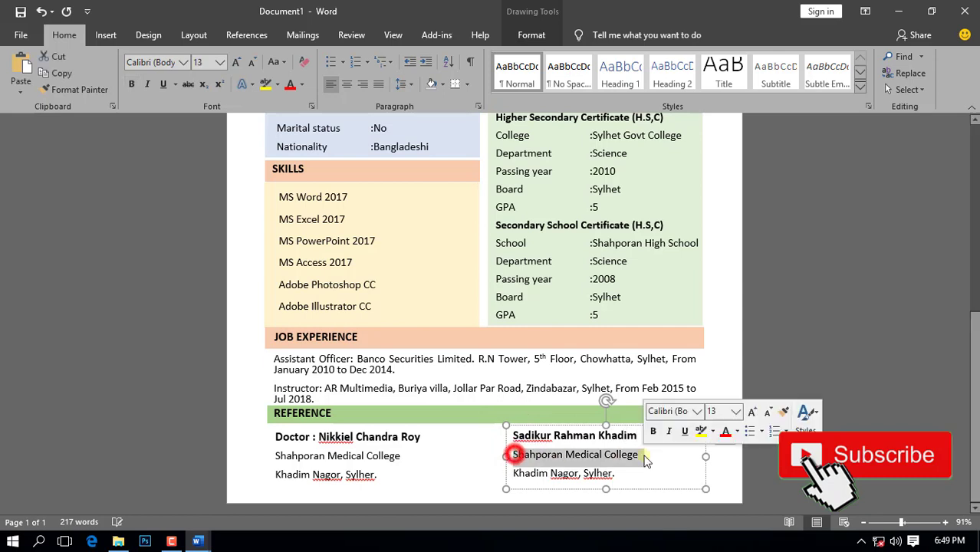
pyautogui.write('Director. AR Multim')
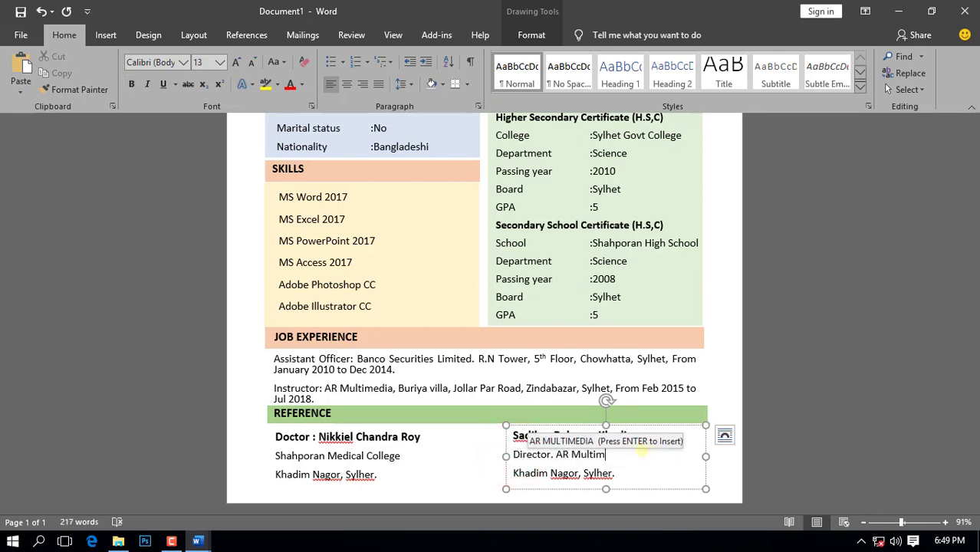
pyautogui.write('edia Computer')
pyautogui.moveTo(620, 473); pyautogui.dragTo(497, 477)
pyautogui.write('Z')
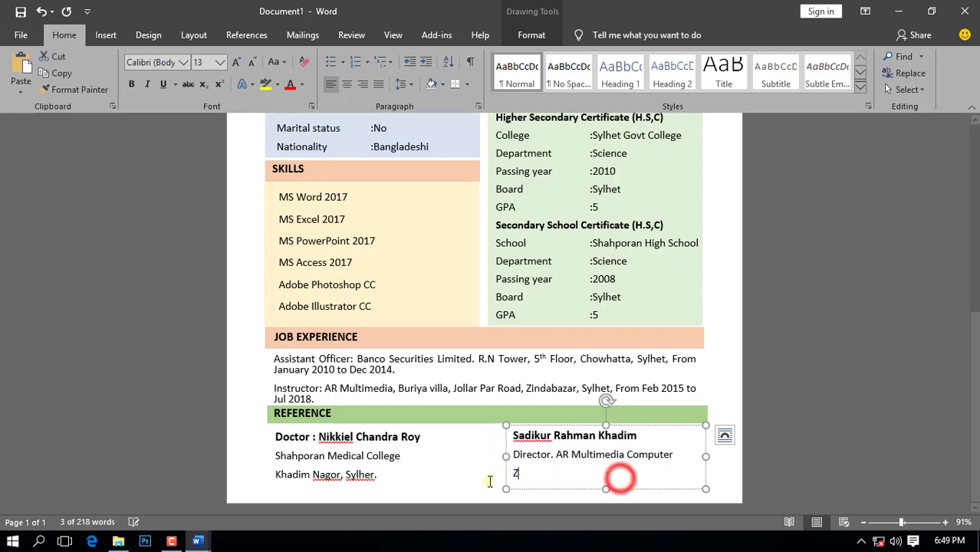
pyautogui.write('indabazar, Sylhet.')
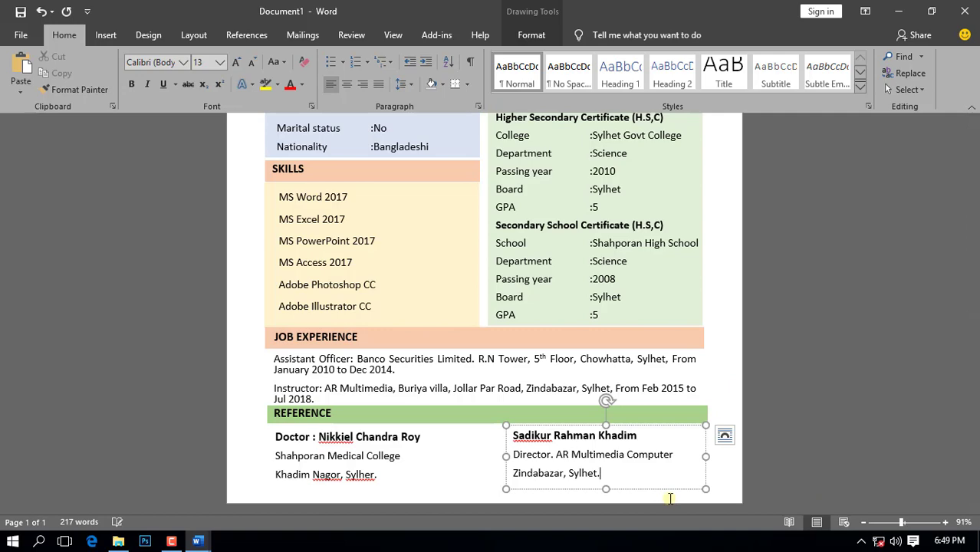
pyautogui.click(790, 460)
pyautogui.hotkey('ctrl', 'Home')
# Step: Scroll through the page to review the finished CV
pyautogui.scroll(-3, 769, 400)
pyautogui.scroll(4, 777, 354)
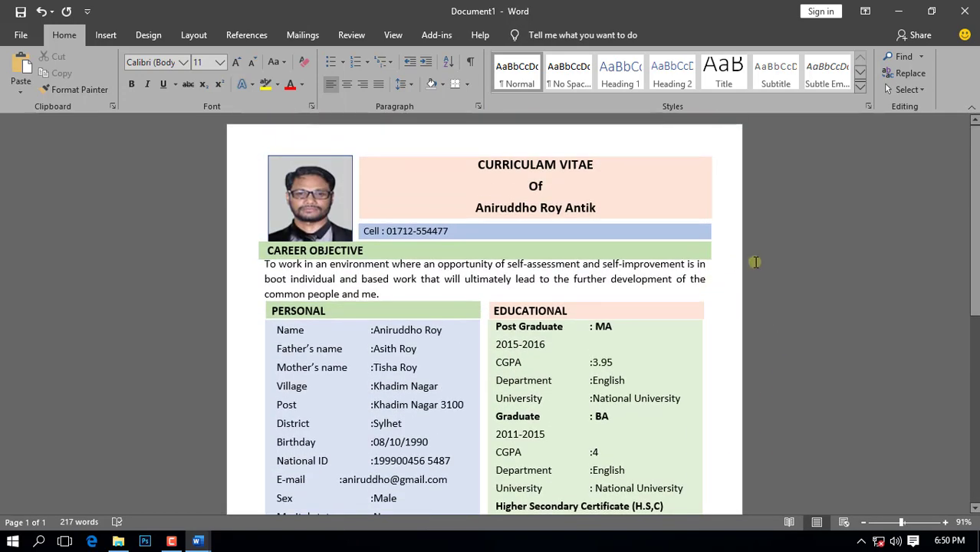
pyautogui.scroll(-10, 755, 262)
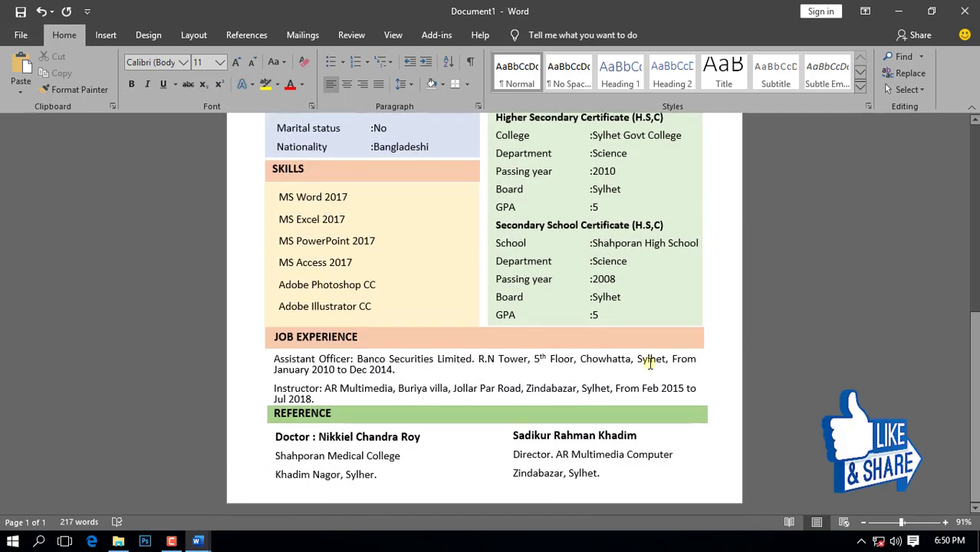
pyautogui.scroll(10, 674, 360)
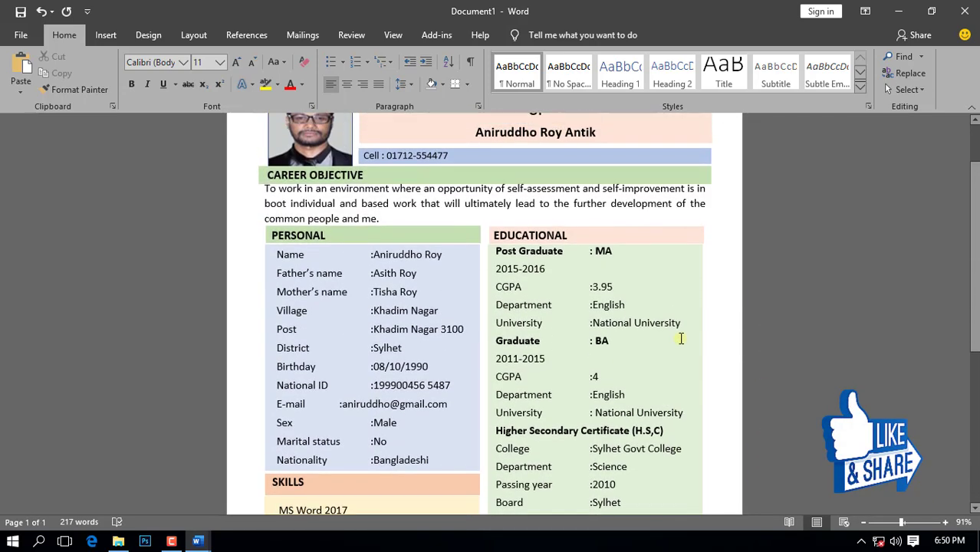
# Step: Save the document as 'Curriculam vitae' in the Documents folder
pyautogui.click(22, 36)
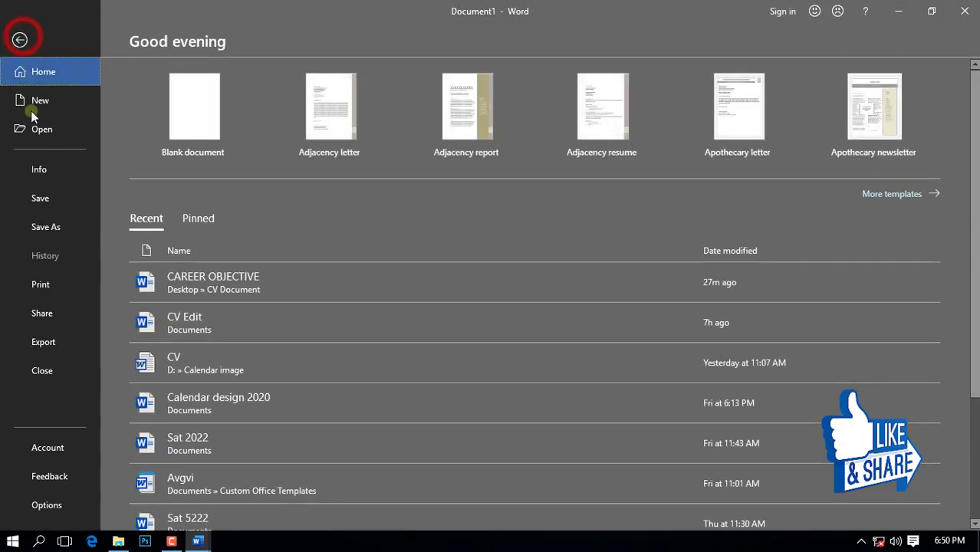
pyautogui.click(50, 203)
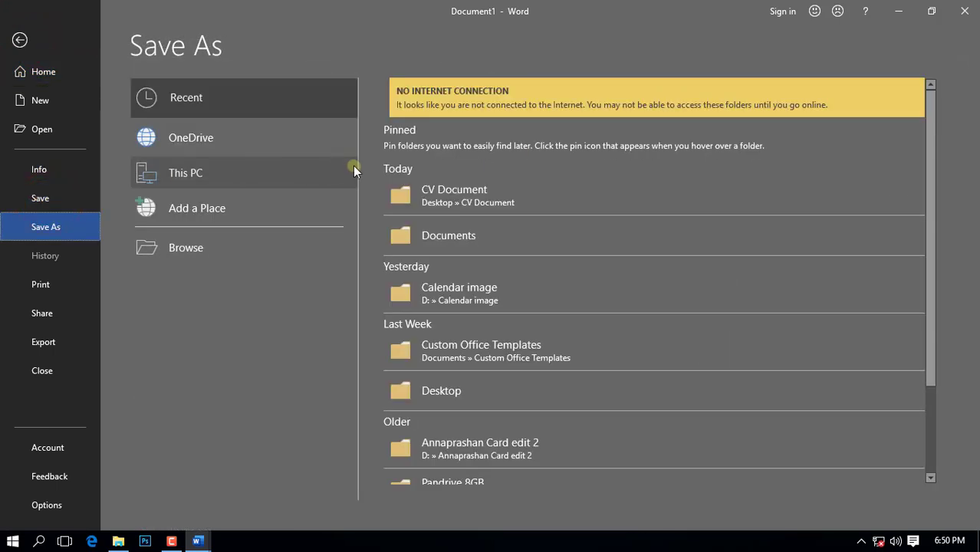
pyautogui.click(458, 238)
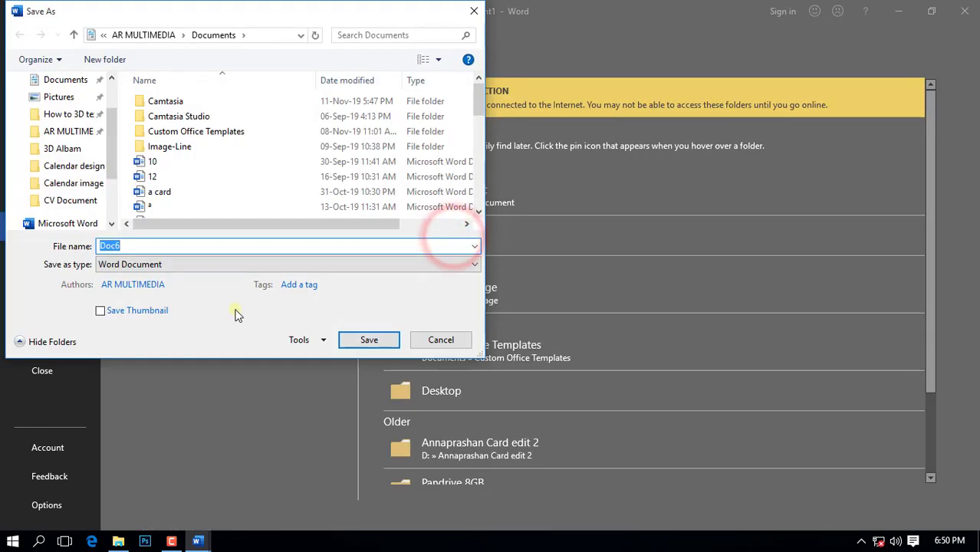
pyautogui.write('Curricula')
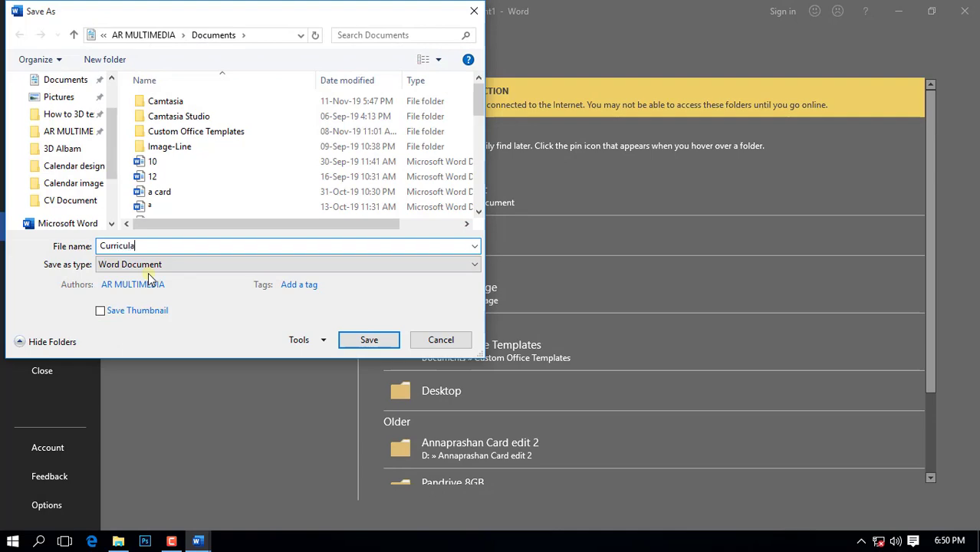
pyautogui.write('m vitae')
pyautogui.click(368, 340)
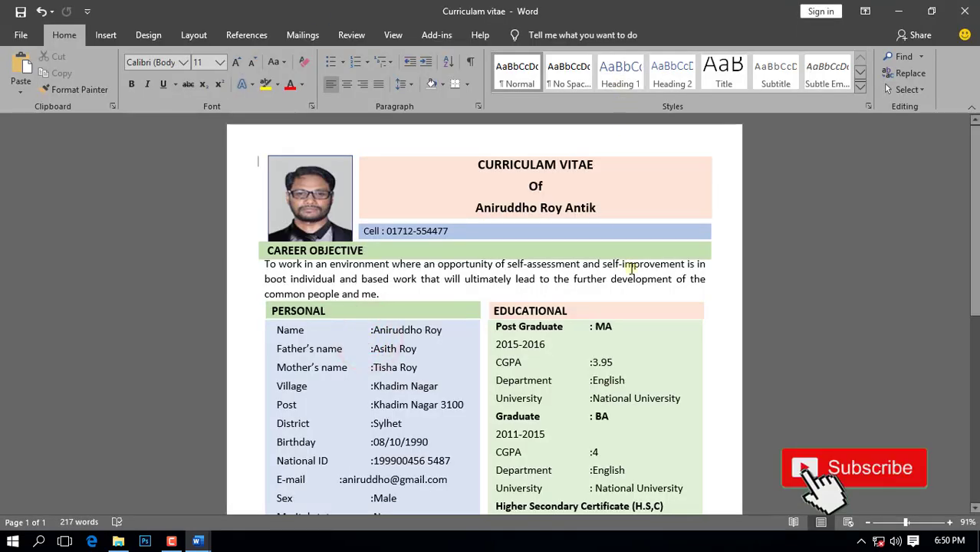
pyautogui.scroll(-3, 630, 257)
pyautogui.scroll(-5, 634, 262)
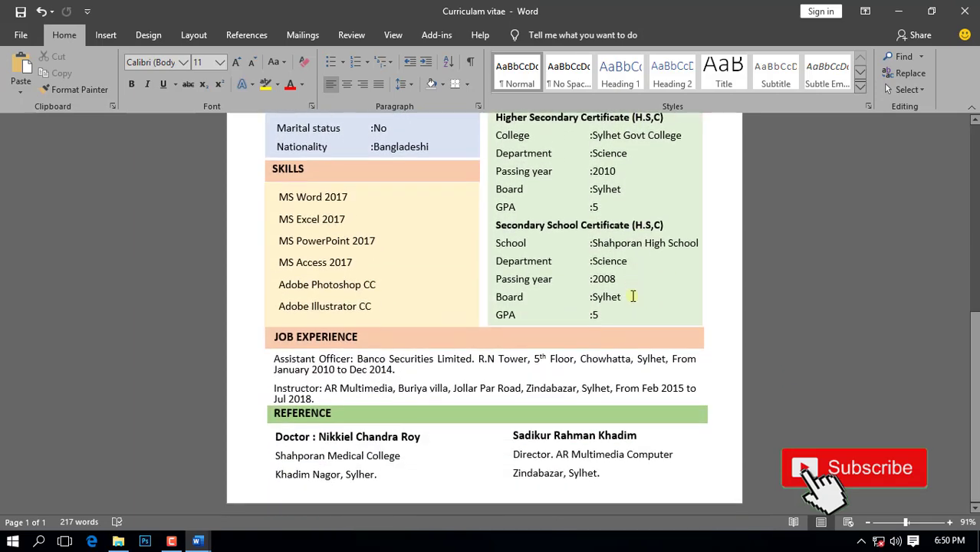
pyautogui.scroll(8, 609, 437)
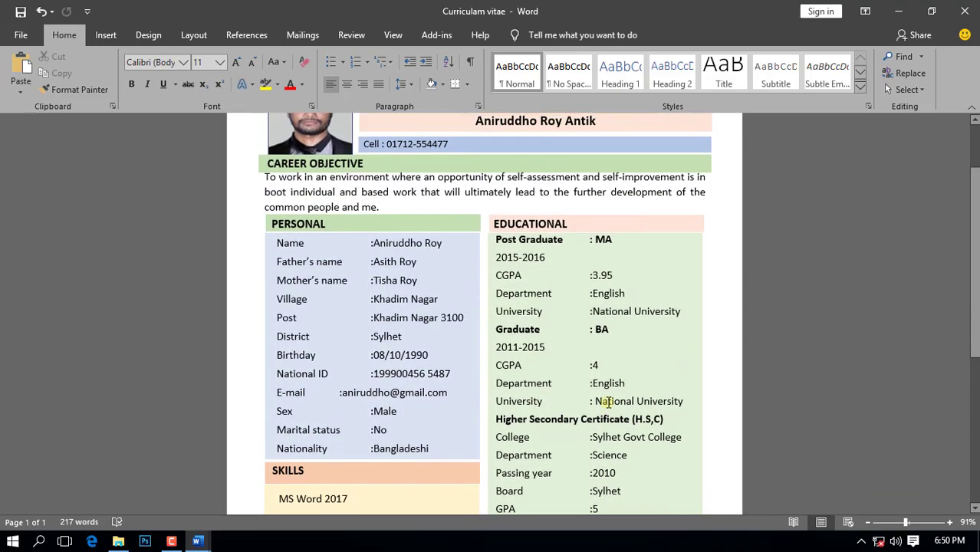
pyautogui.scroll(-4, 608, 396)
pyautogui.scroll(4, 596, 345)
pyautogui.click(895, 523)
pyautogui.moveTo(895, 524)
pyautogui.mouseDown()
pyautogui.moveTo(916, 524)
pyautogui.moveTo(889, 521)
pyautogui.mouseUp()
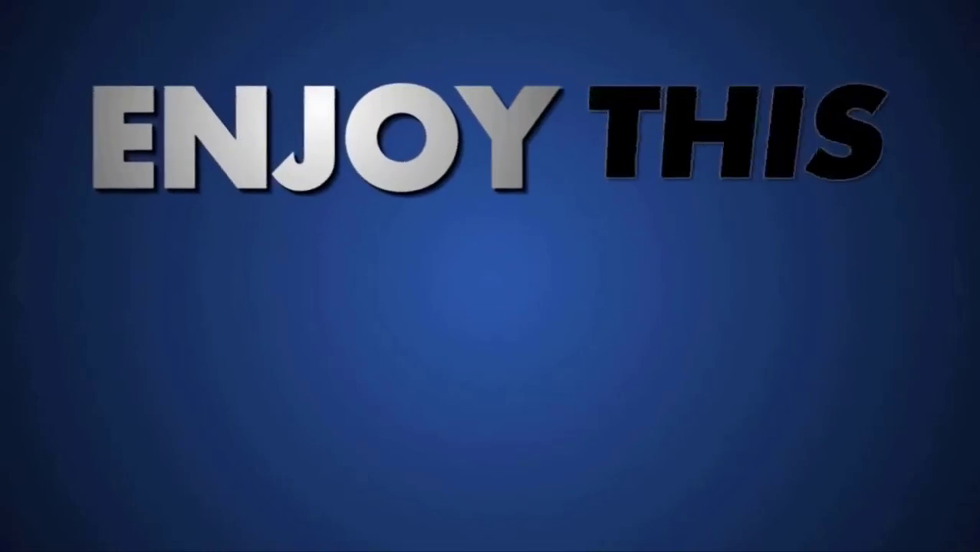